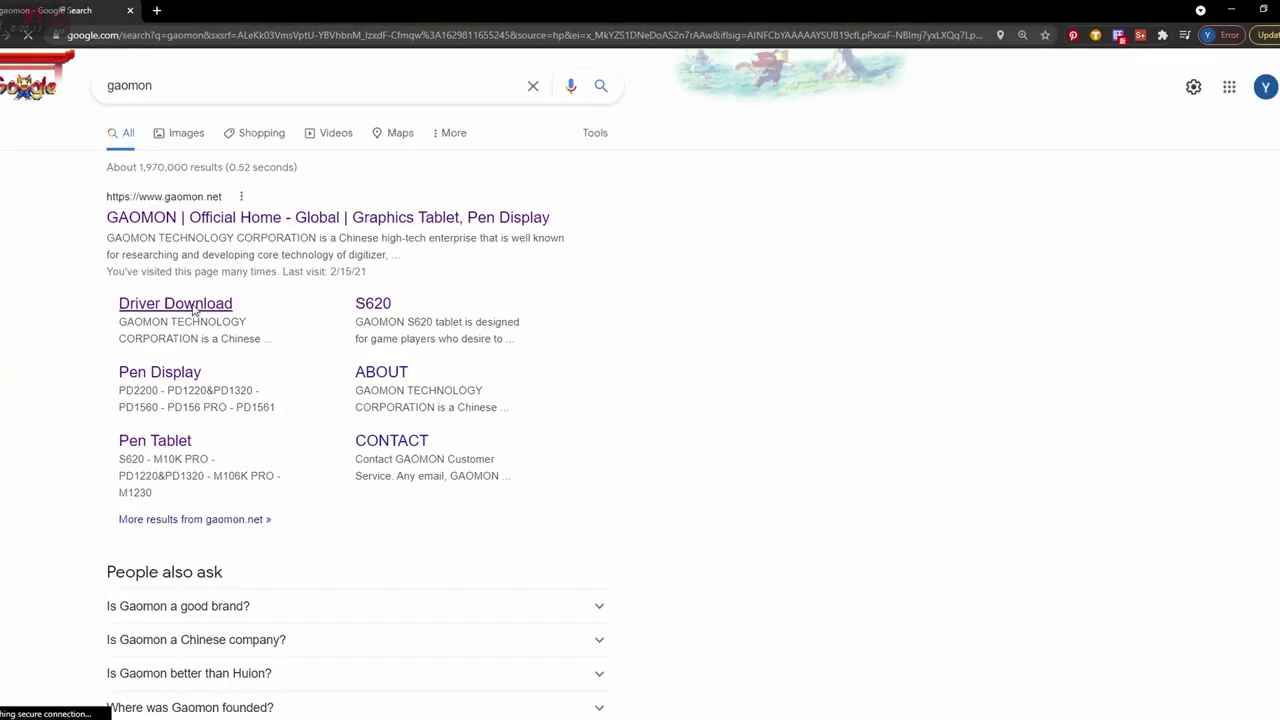
# Filter the GAOMON driver downloads to model S620, category Driver and system Win
pyautogui.scroll(-2, 1034, 203)
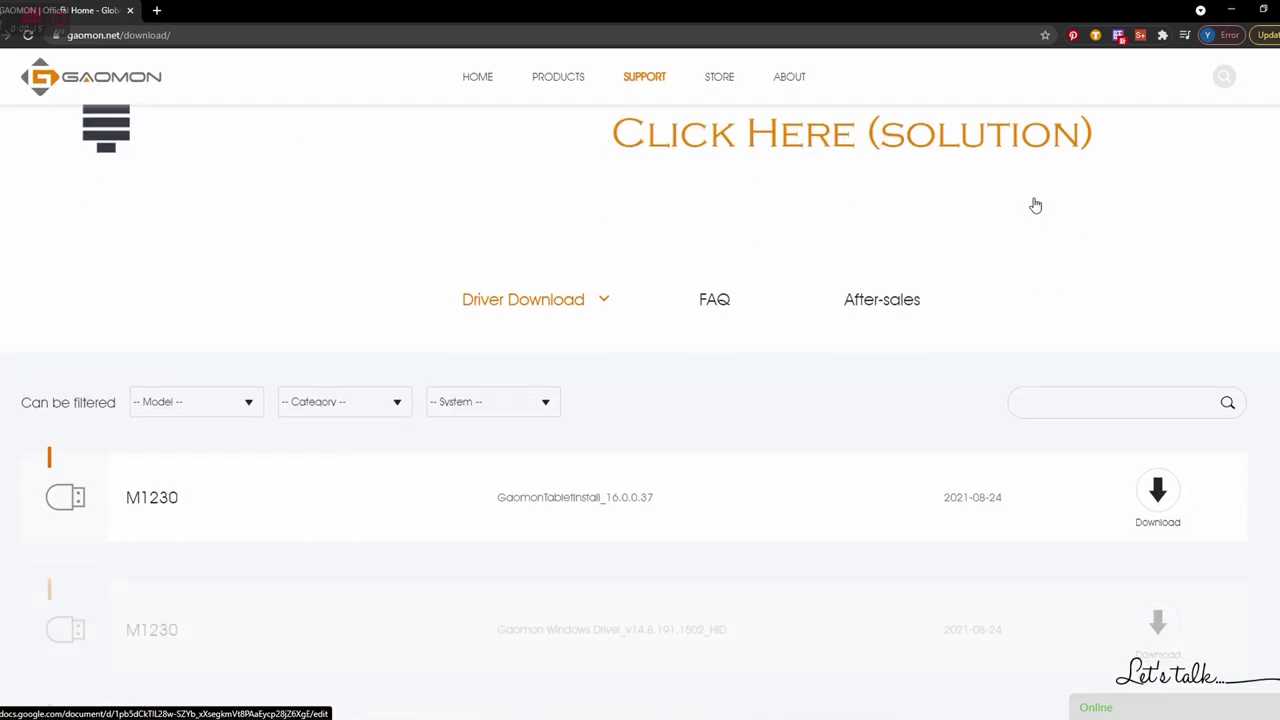
pyautogui.click(246, 404)
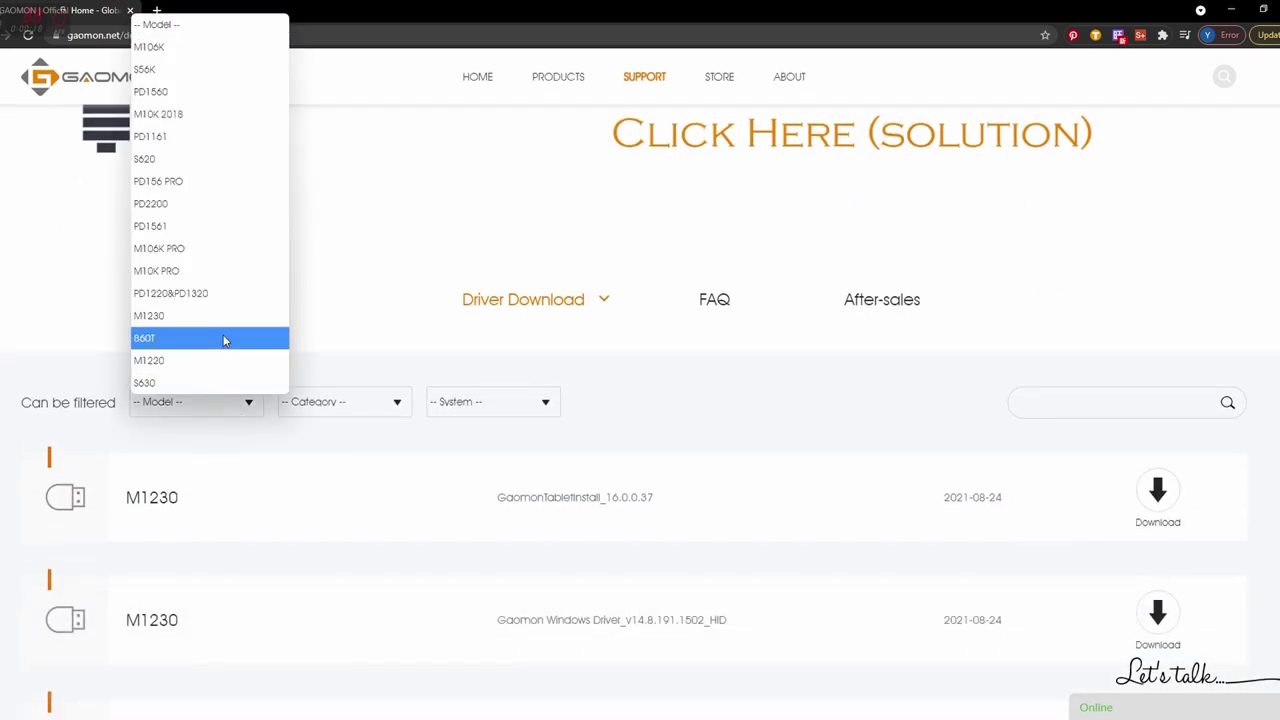
pyautogui.click(200, 160)
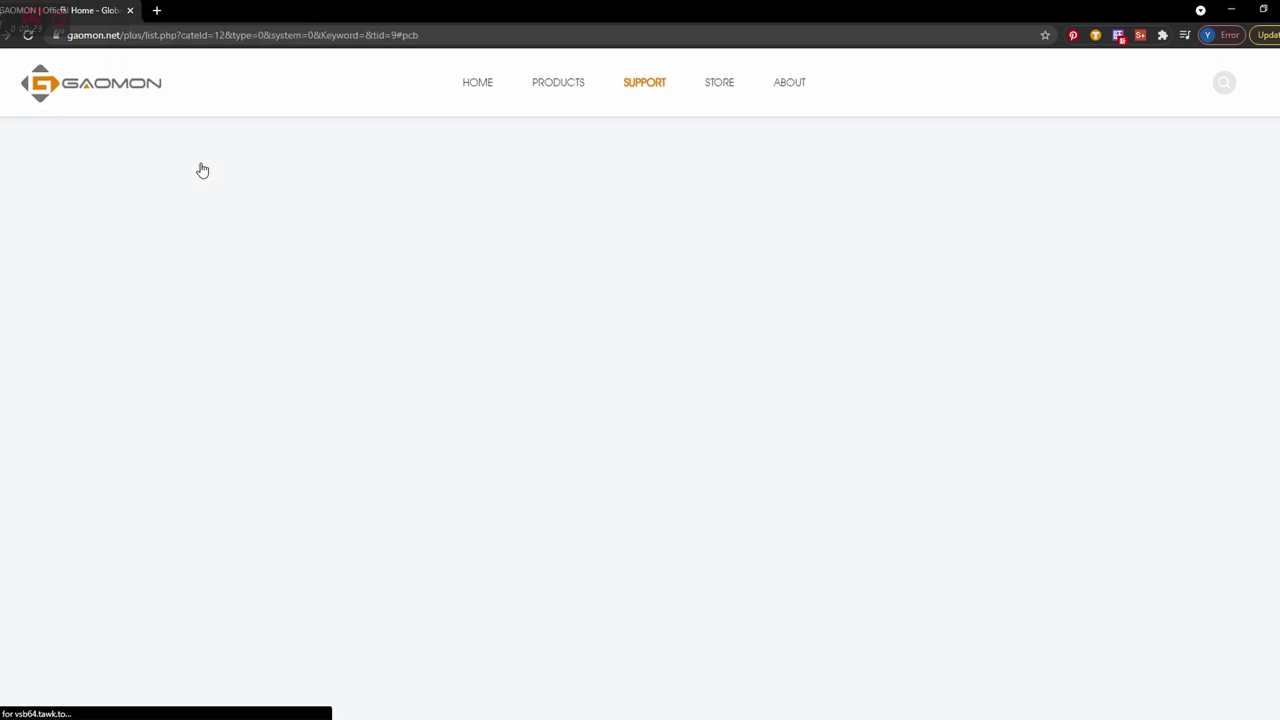
pyautogui.click(315, 168)
pyautogui.click(312, 207)
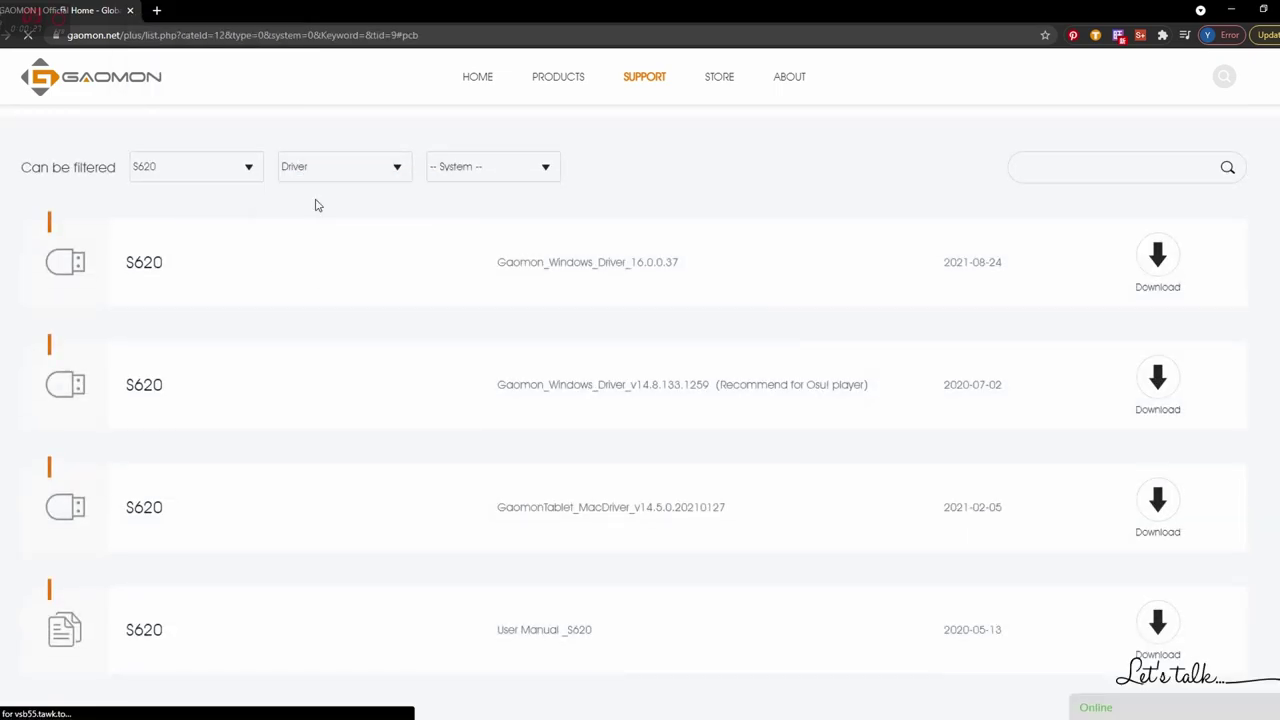
pyautogui.click(486, 168)
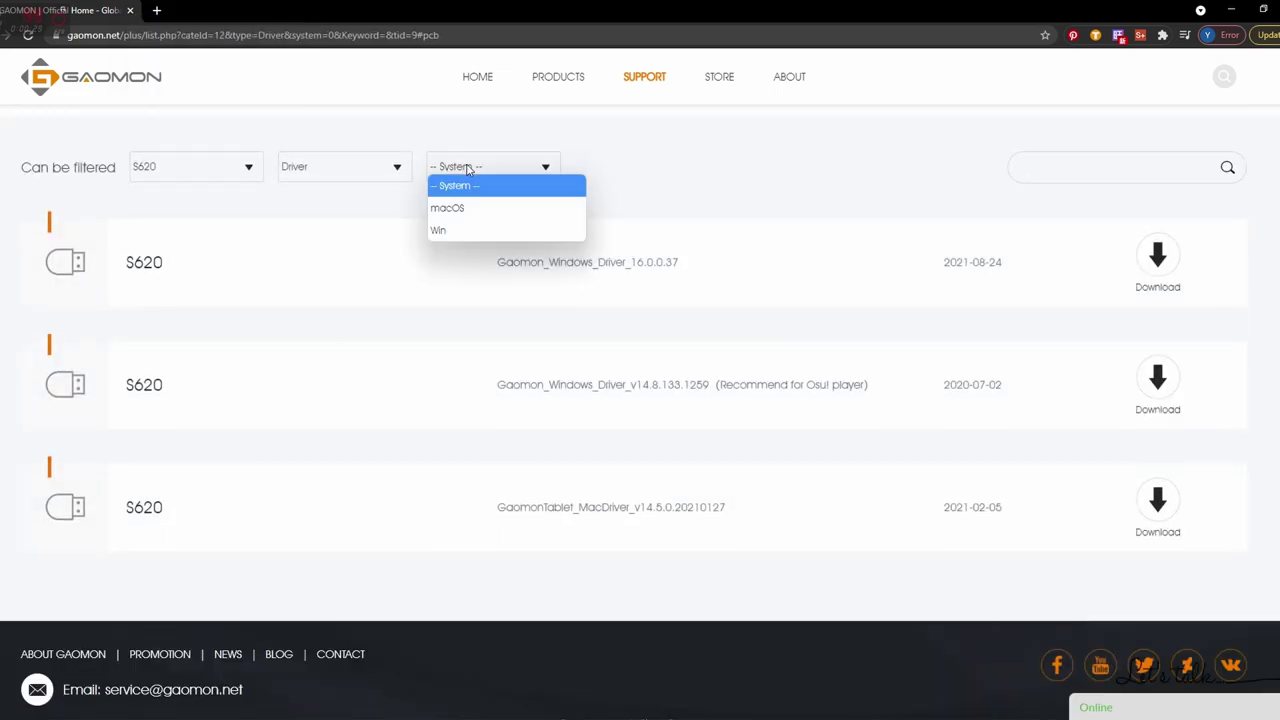
pyautogui.click(450, 231)
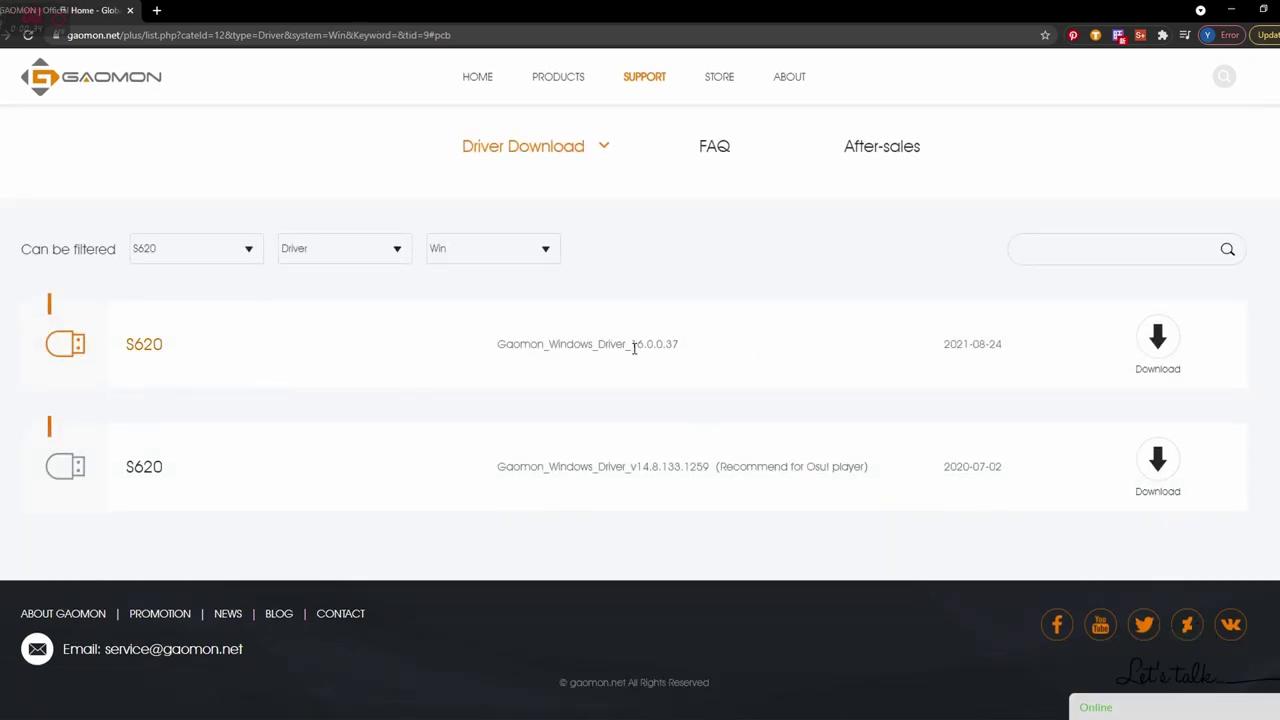
# Download Gaomon_Windows_Driver_16.0.0.37 for the S620 and acknowledge the installer's notice about quitting drawing programs
pyautogui.moveTo(740, 467); pyautogui.dragTo(863, 466)
pyautogui.click(788, 374)
pyautogui.doubleClick(731, 349)
pyautogui.click(736, 357)
pyautogui.click(1155, 350)
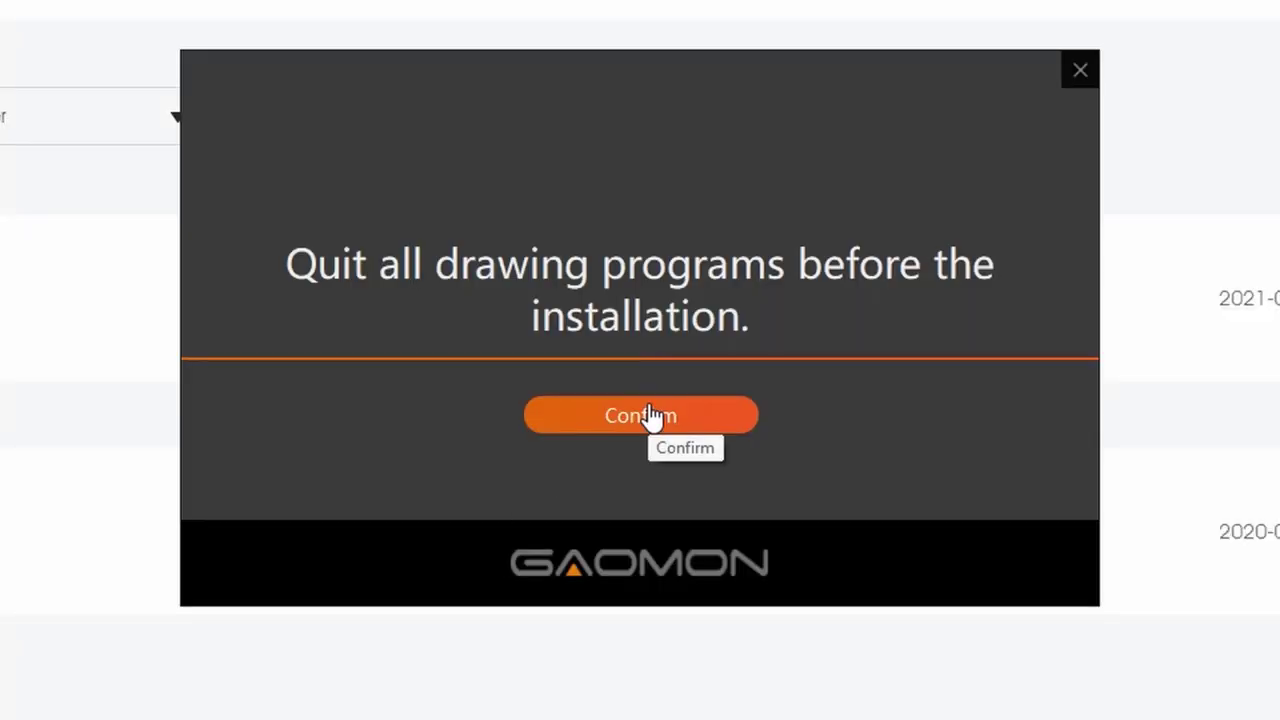
pyautogui.click(648, 415)
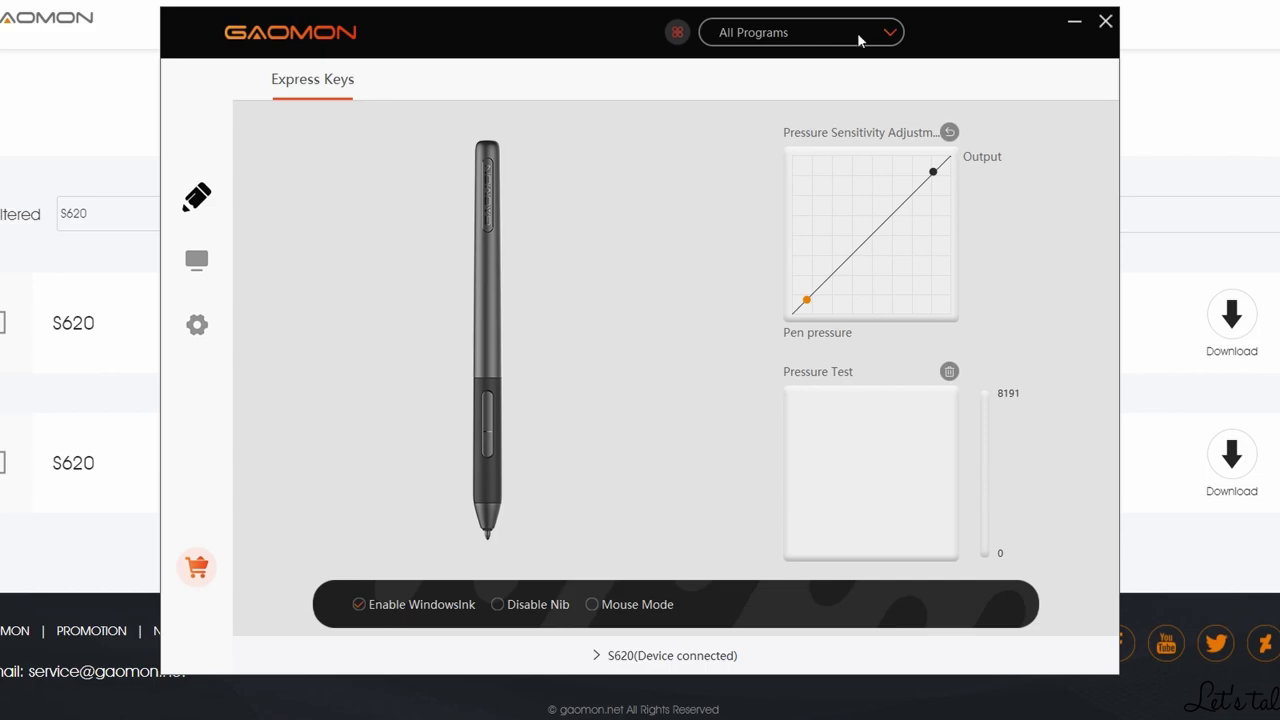
# Test the pen's pressure response with a wavy stroke in the Pressure Test area and clear the test
pyautogui.click(845, 462)
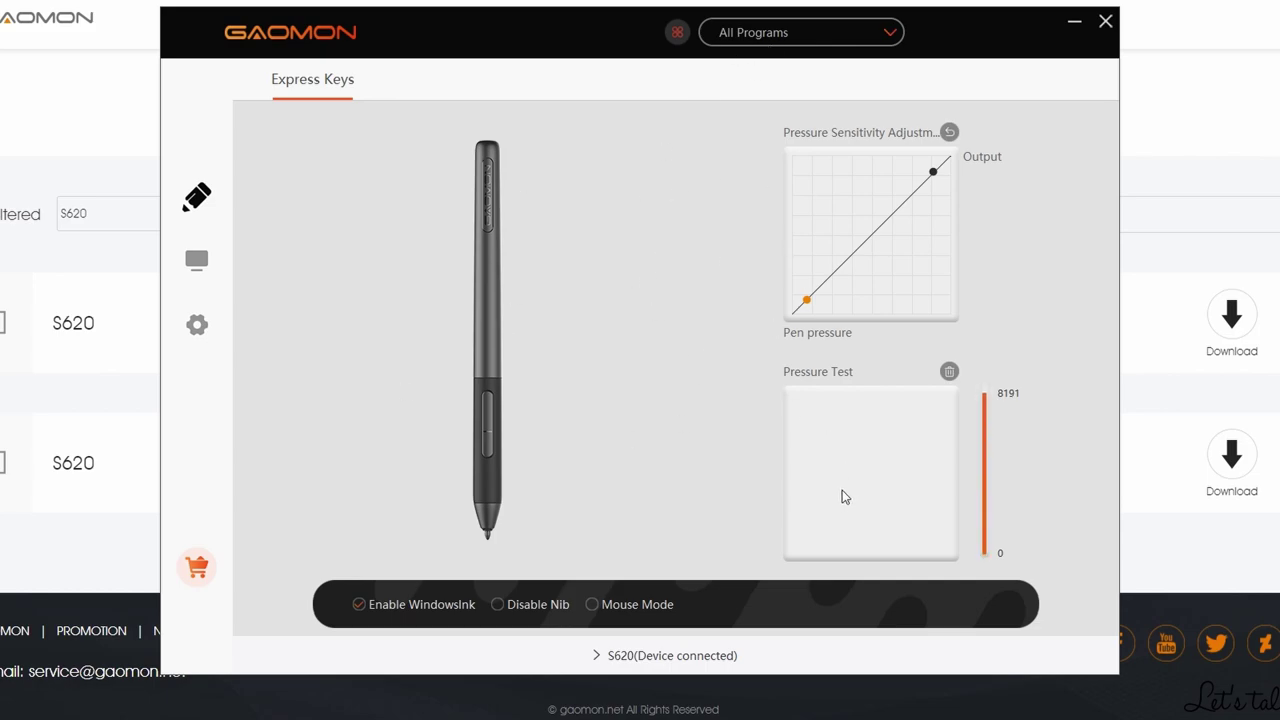
pyautogui.moveTo(896, 449); pyautogui.dragTo(918, 527)
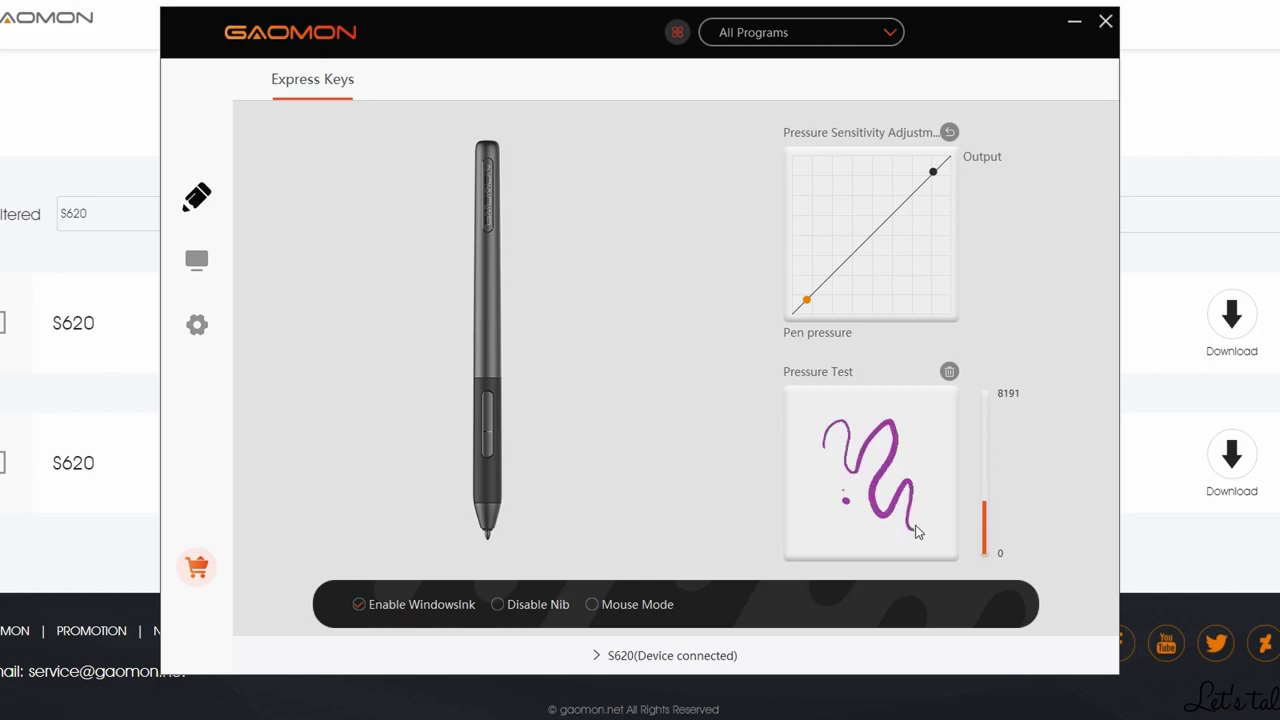
pyautogui.click(949, 371)
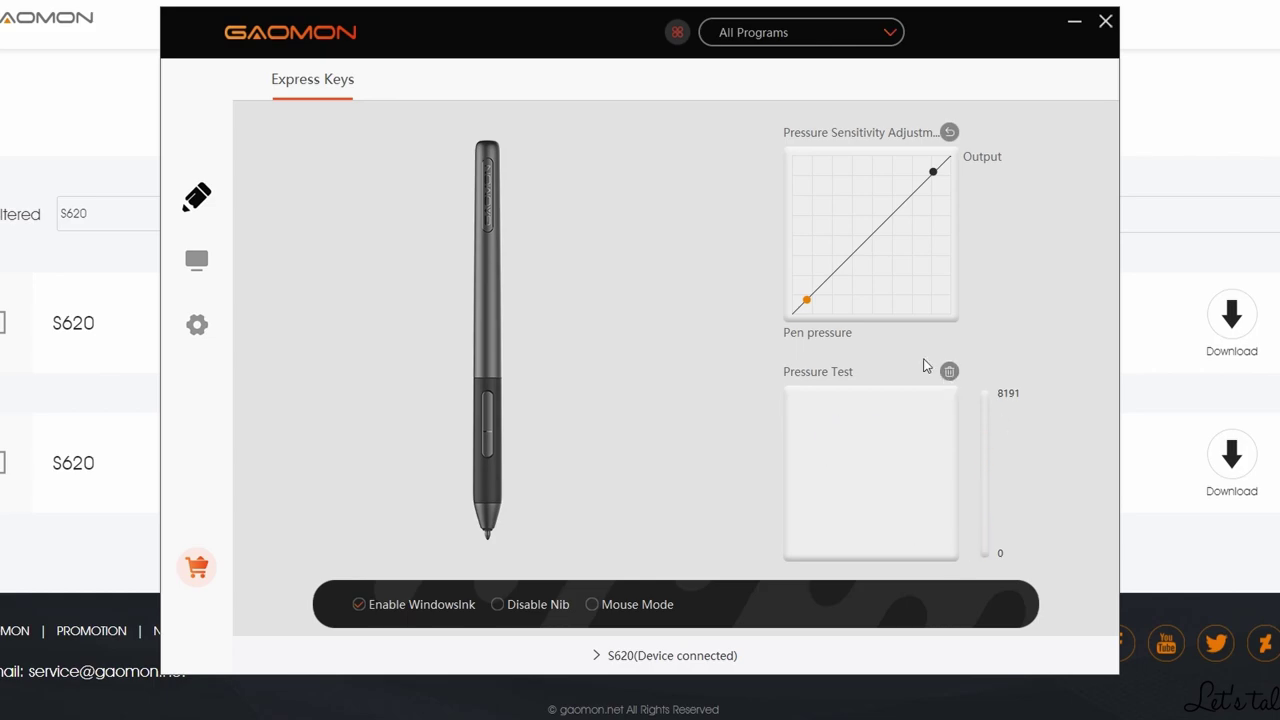
pyautogui.click(949, 372)
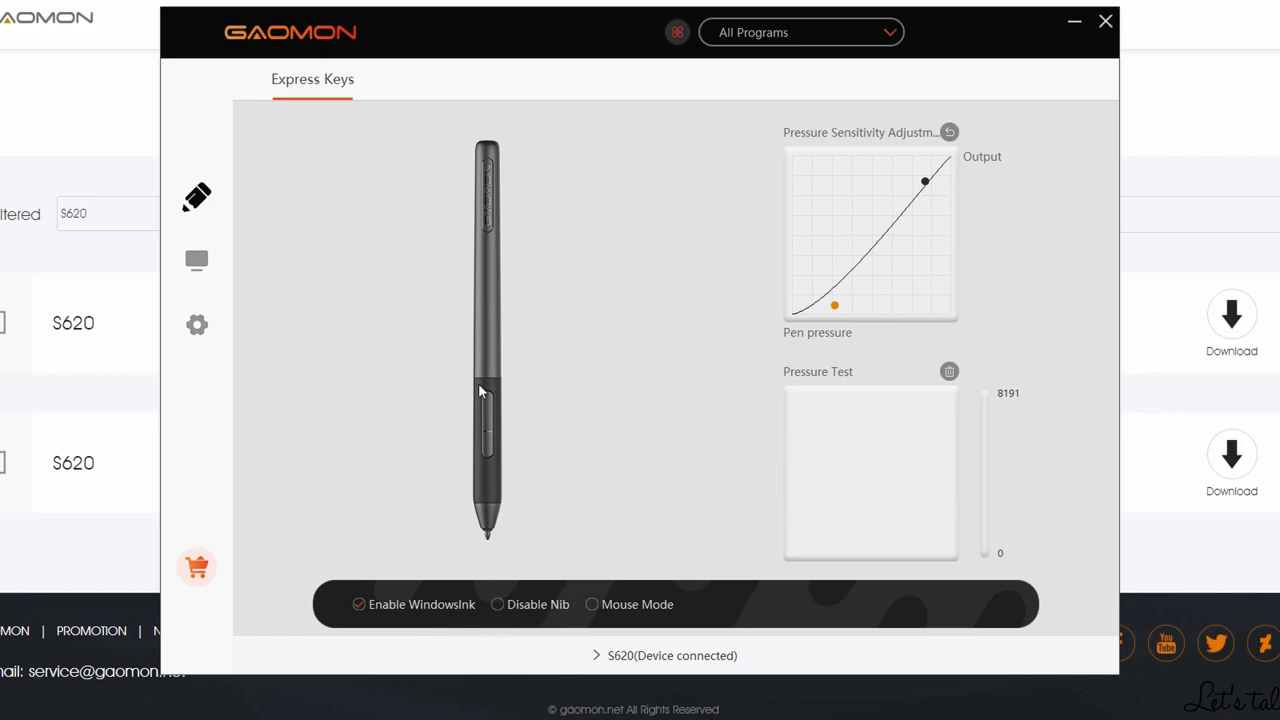
# Review the keystrokes assigned to the tablet's express keys
pyautogui.click(198, 262)
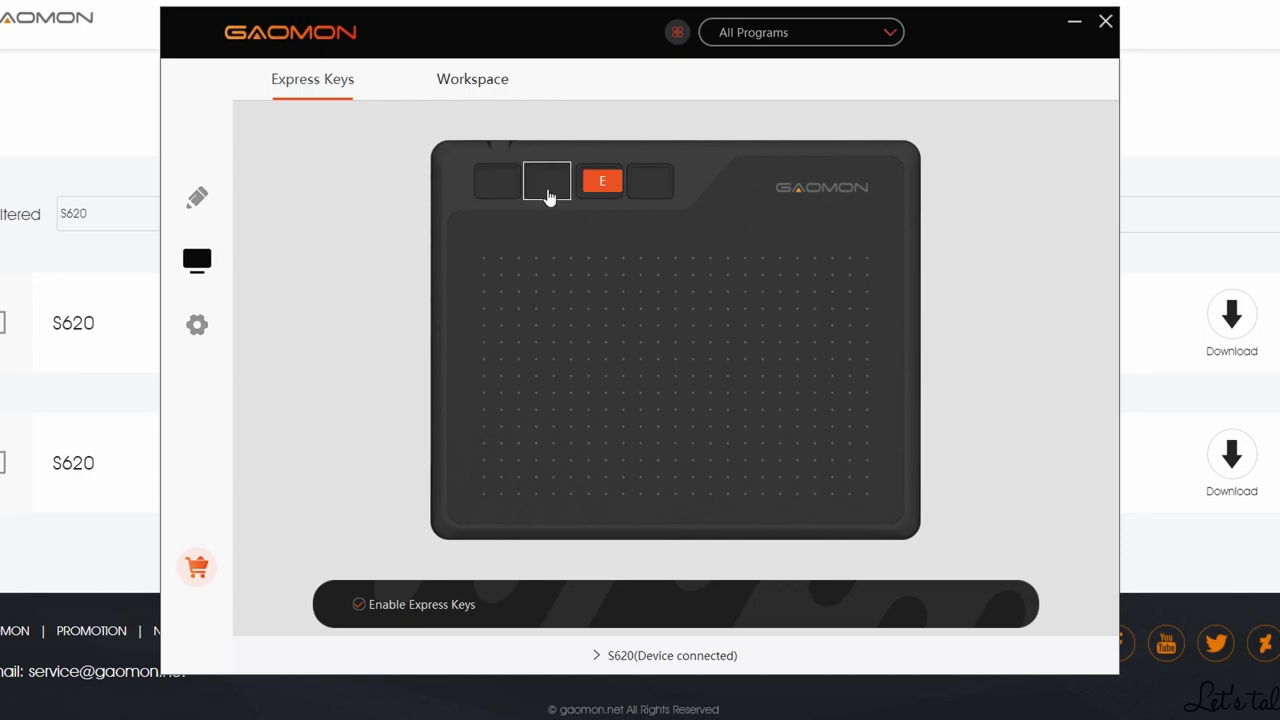
pyautogui.click(597, 193)
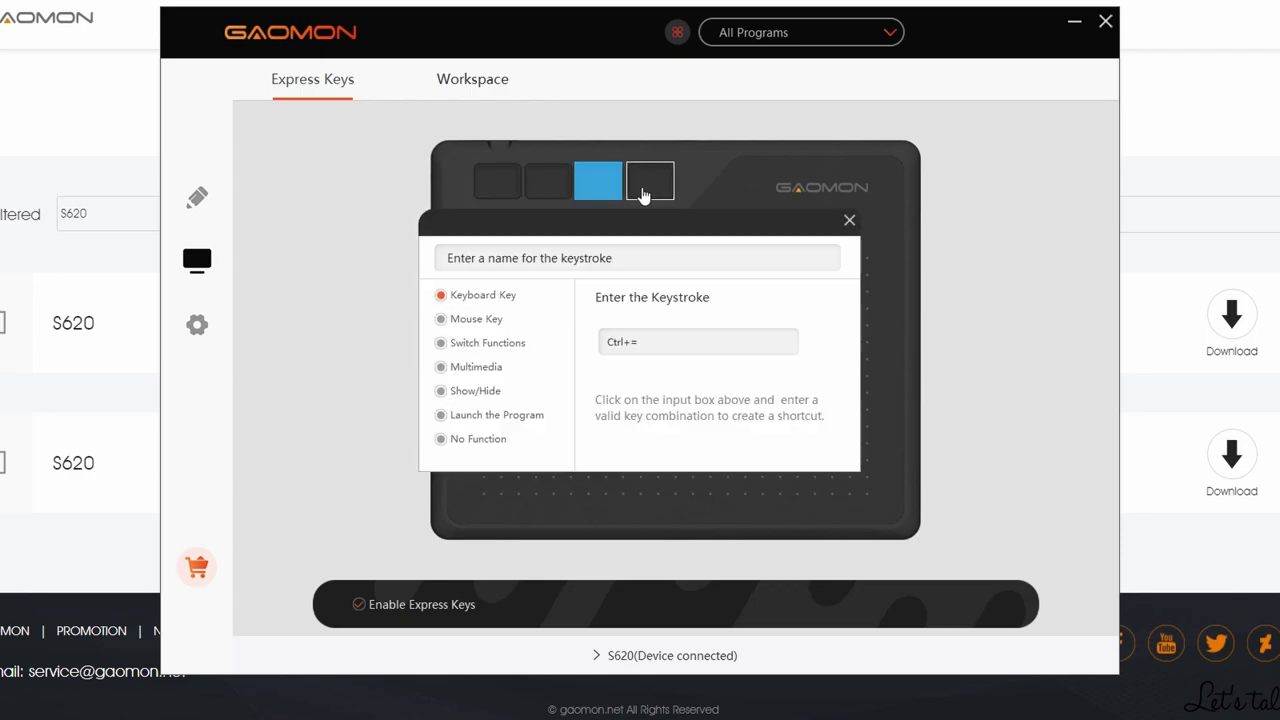
pyautogui.click(642, 190)
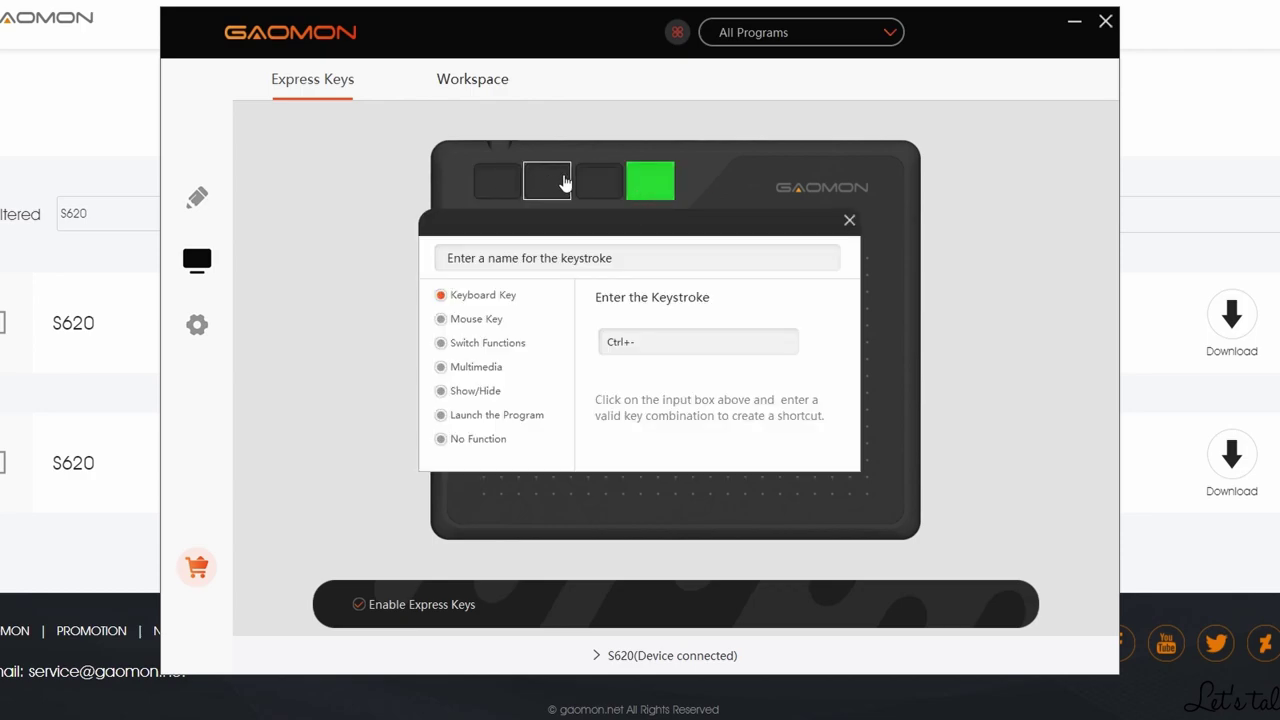
pyautogui.click(512, 185)
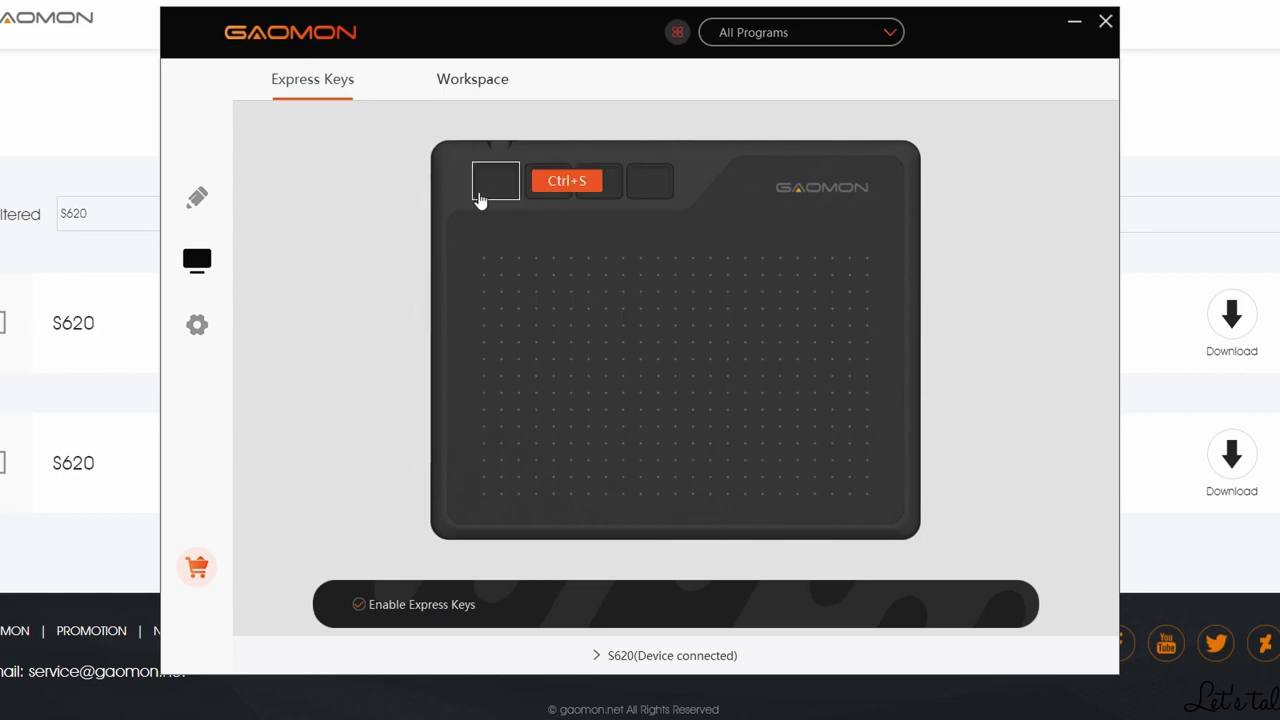
# Check the workspace rotation options and try mapping the tablet to the other monitor, returning it to the monitor showing the browser
pyautogui.click(478, 82)
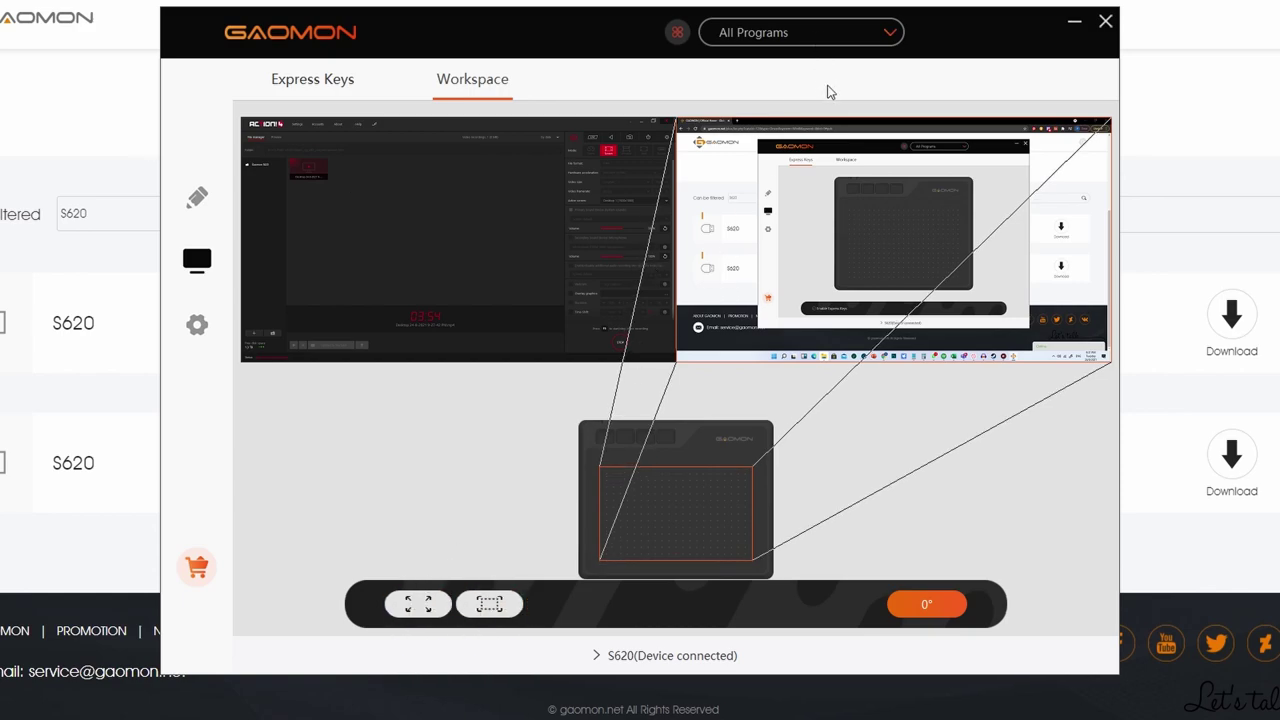
pyautogui.click(926, 605)
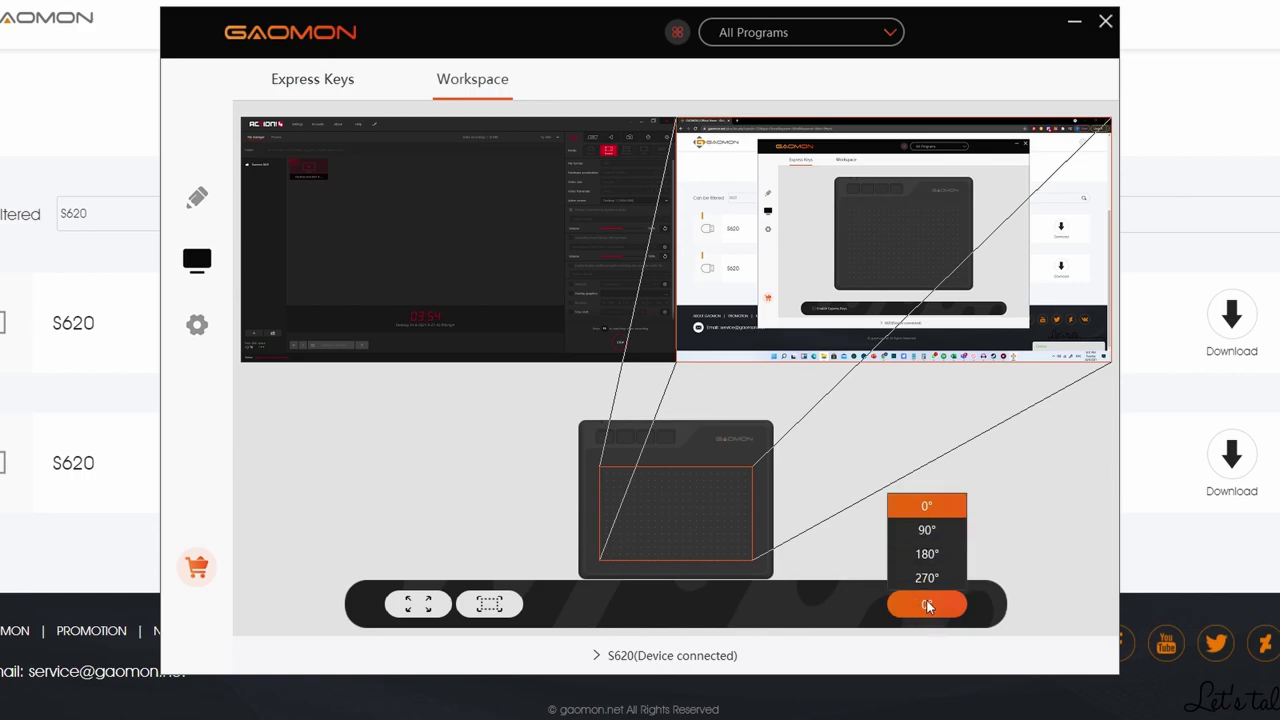
pyautogui.click(458, 239)
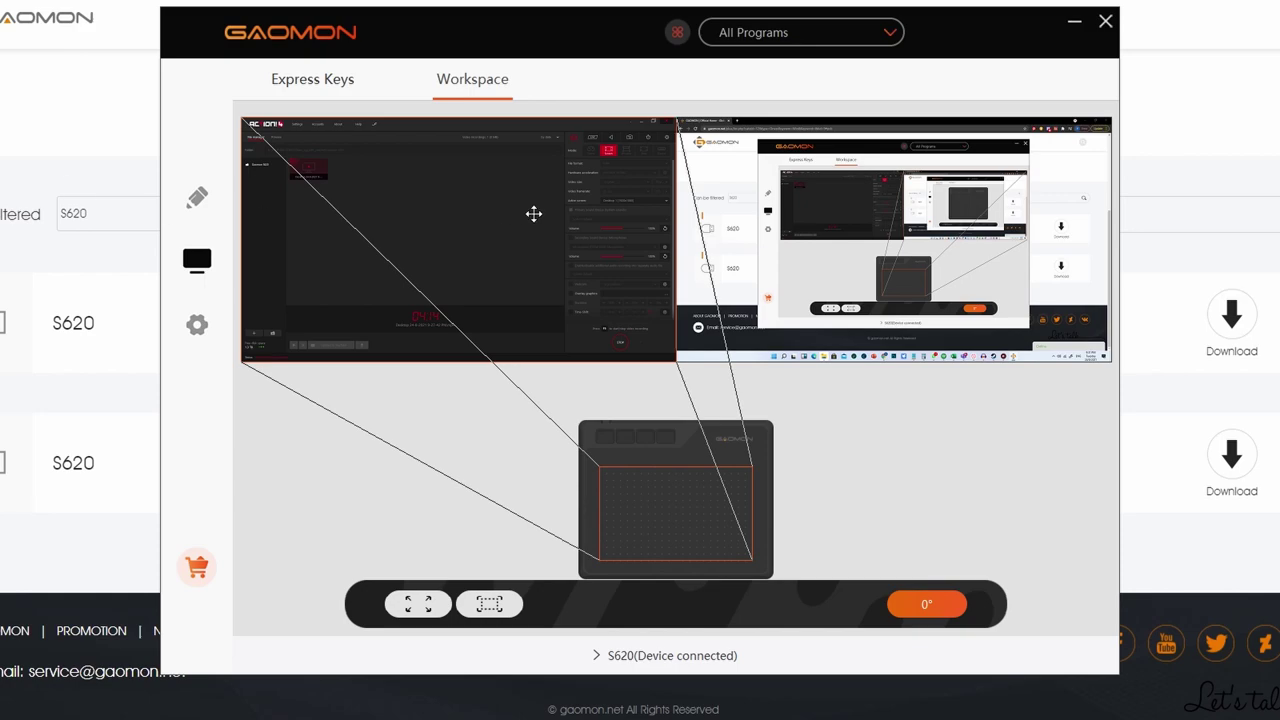
pyautogui.click(839, 245)
# Examine the driver's general settings, including the language options and the Diagnose Tool, and close the tool
pyautogui.click(197, 326)
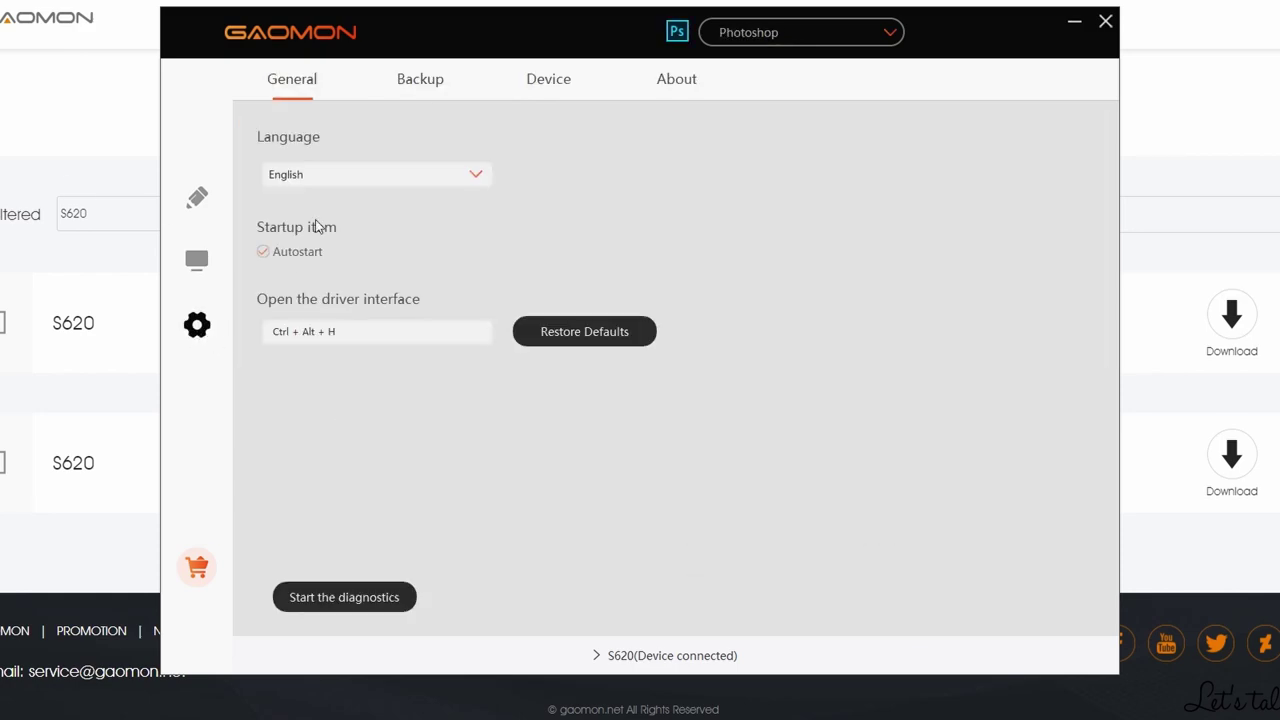
pyautogui.click(382, 176)
pyautogui.click(389, 292)
pyautogui.click(374, 595)
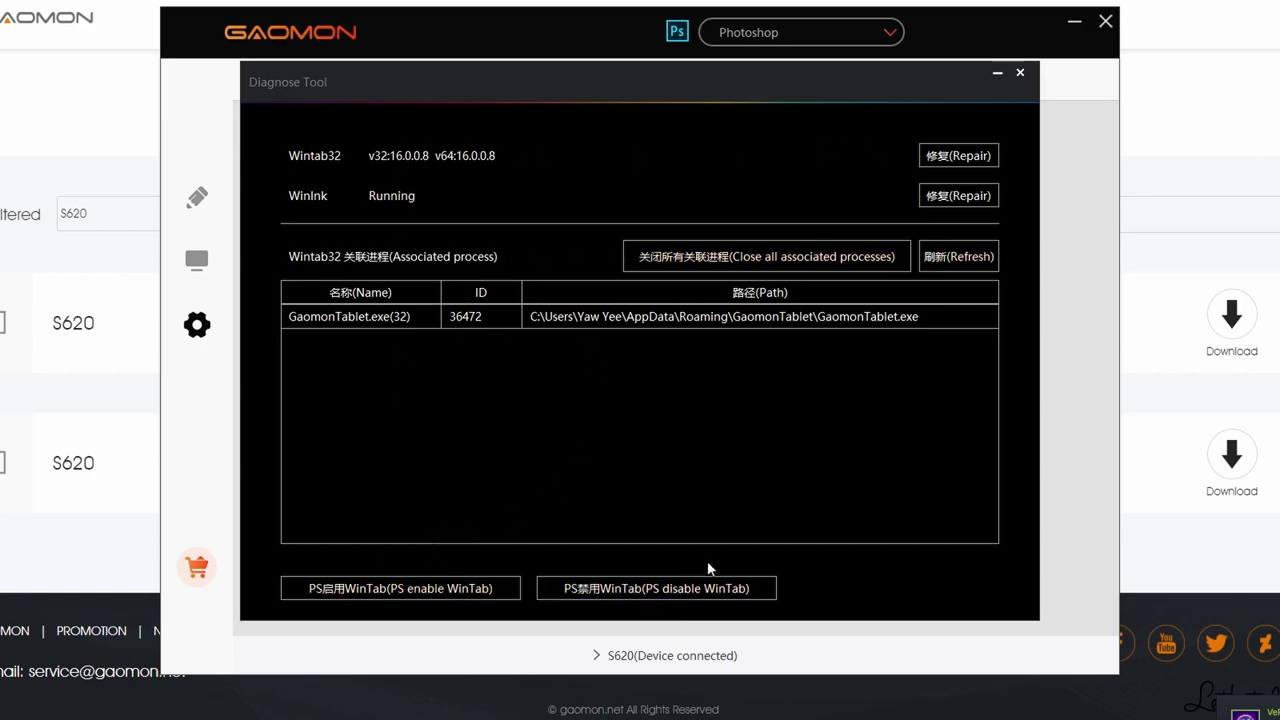
pyautogui.click(1017, 74)
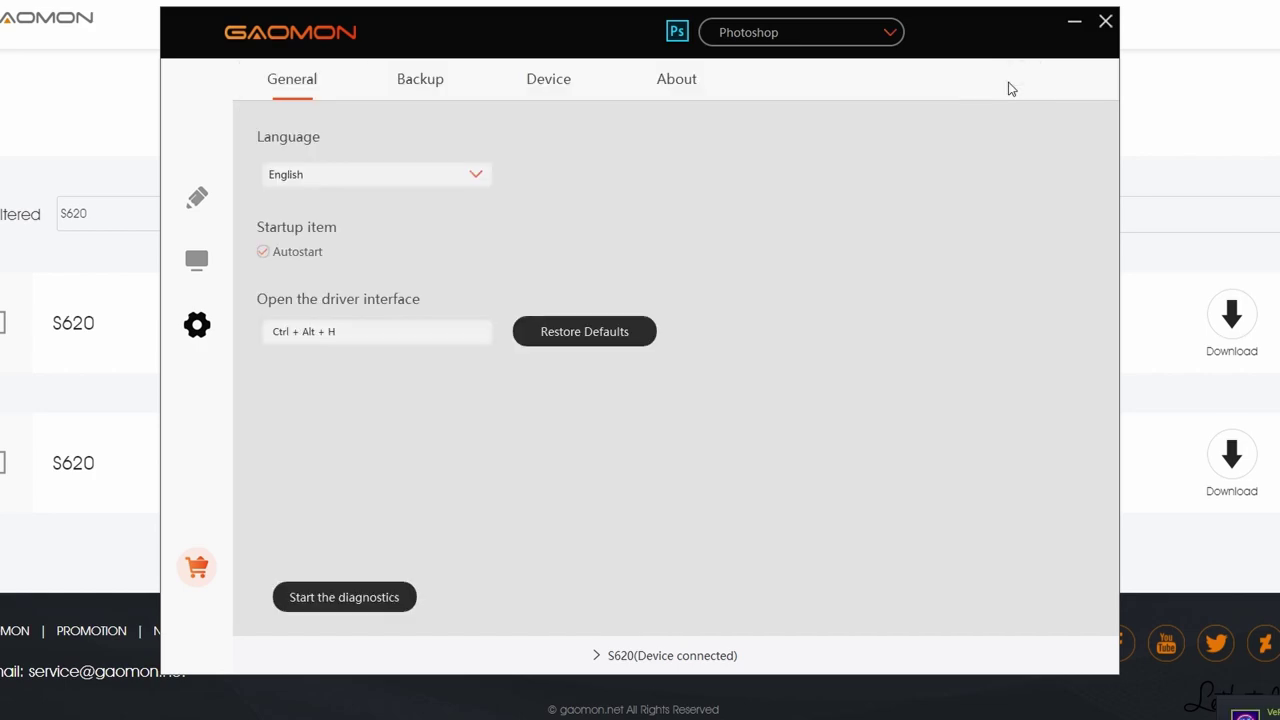
# Look through the driver's backup, device and version information, returning to the general settings
pyautogui.click(420, 80)
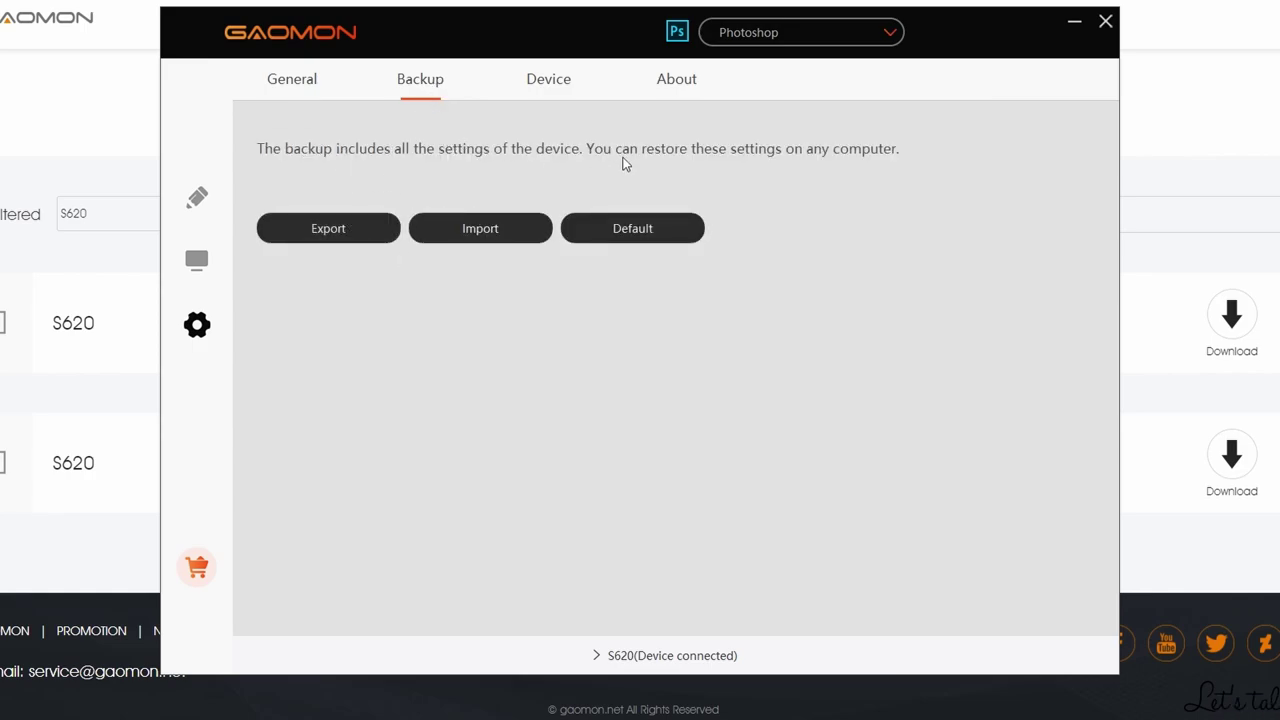
pyautogui.click(556, 80)
pyautogui.click(677, 81)
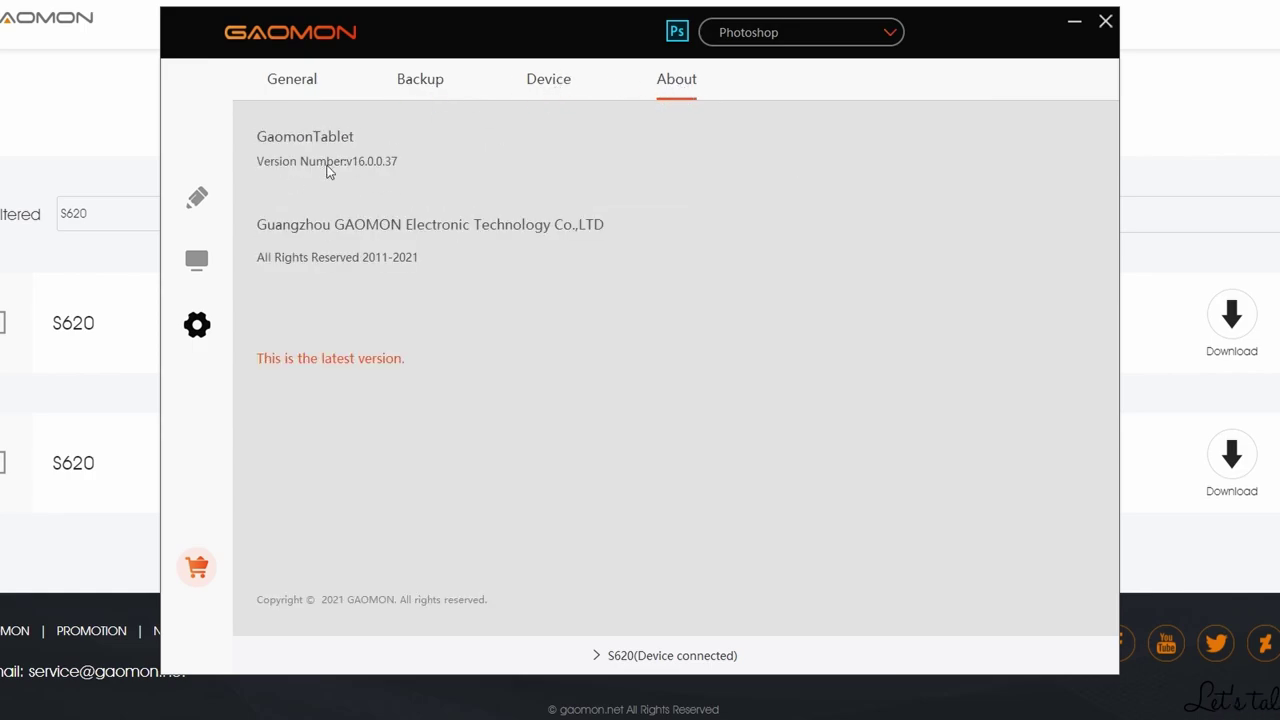
pyautogui.click(298, 82)
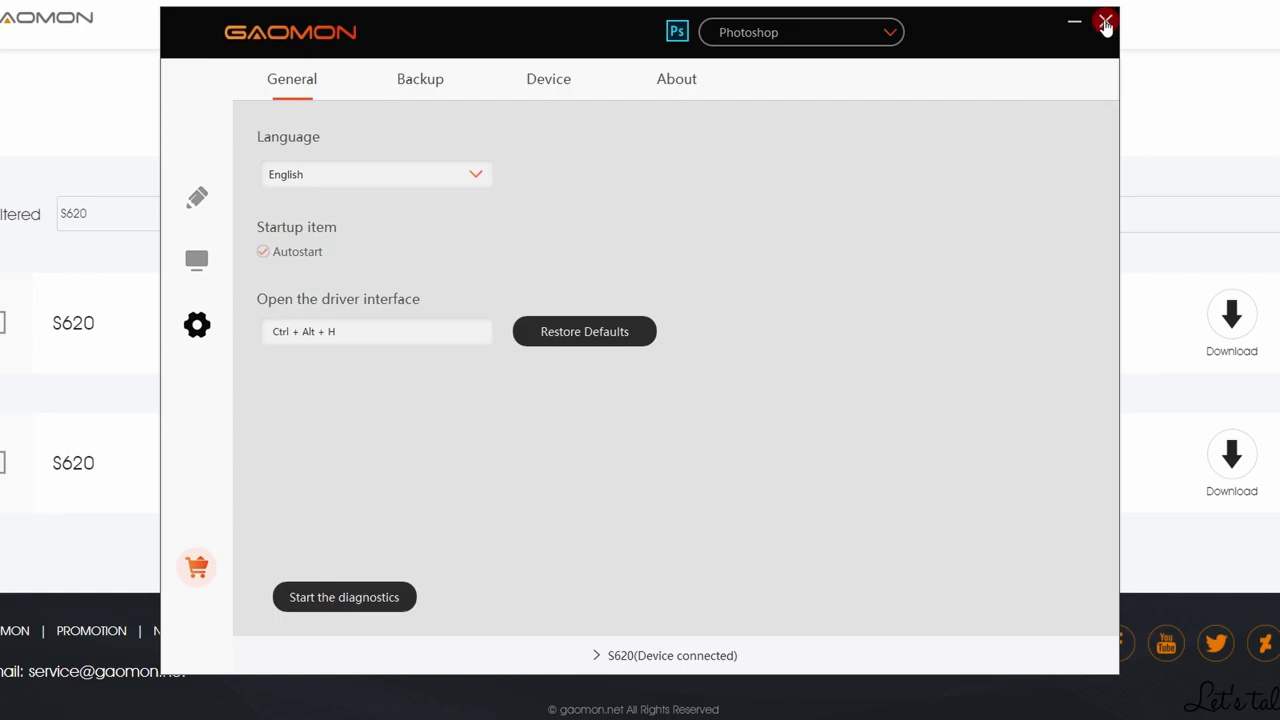
# Bend the pen pressure curve for Photoshop downward near its low-pressure end and close the driver settings
pyautogui.click(197, 200)
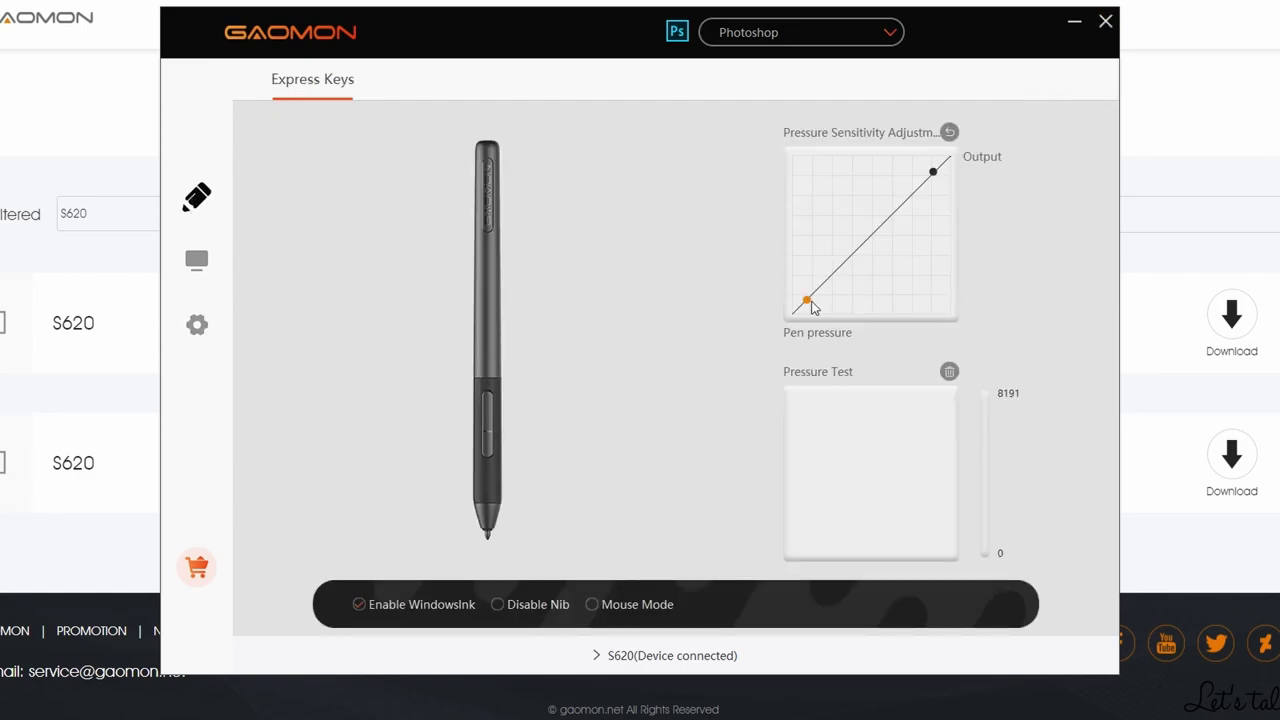
pyautogui.moveTo(813, 303); pyautogui.dragTo(823, 310)
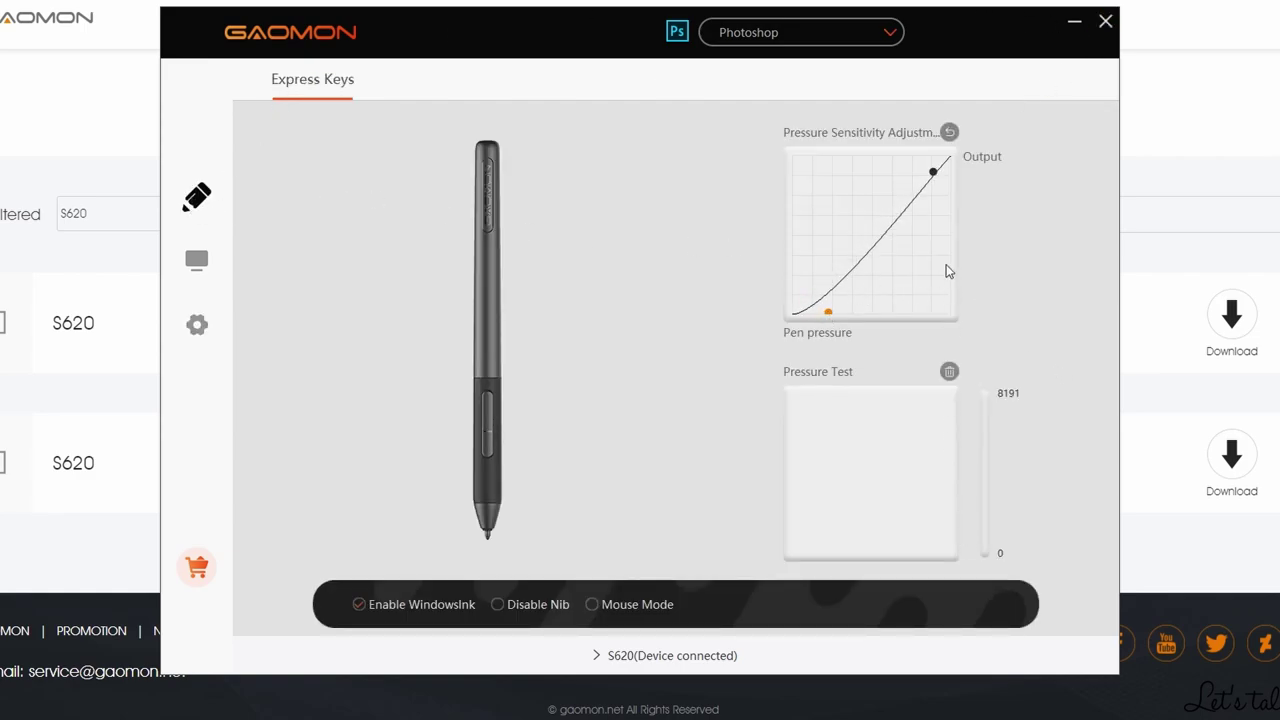
pyautogui.click(1105, 22)
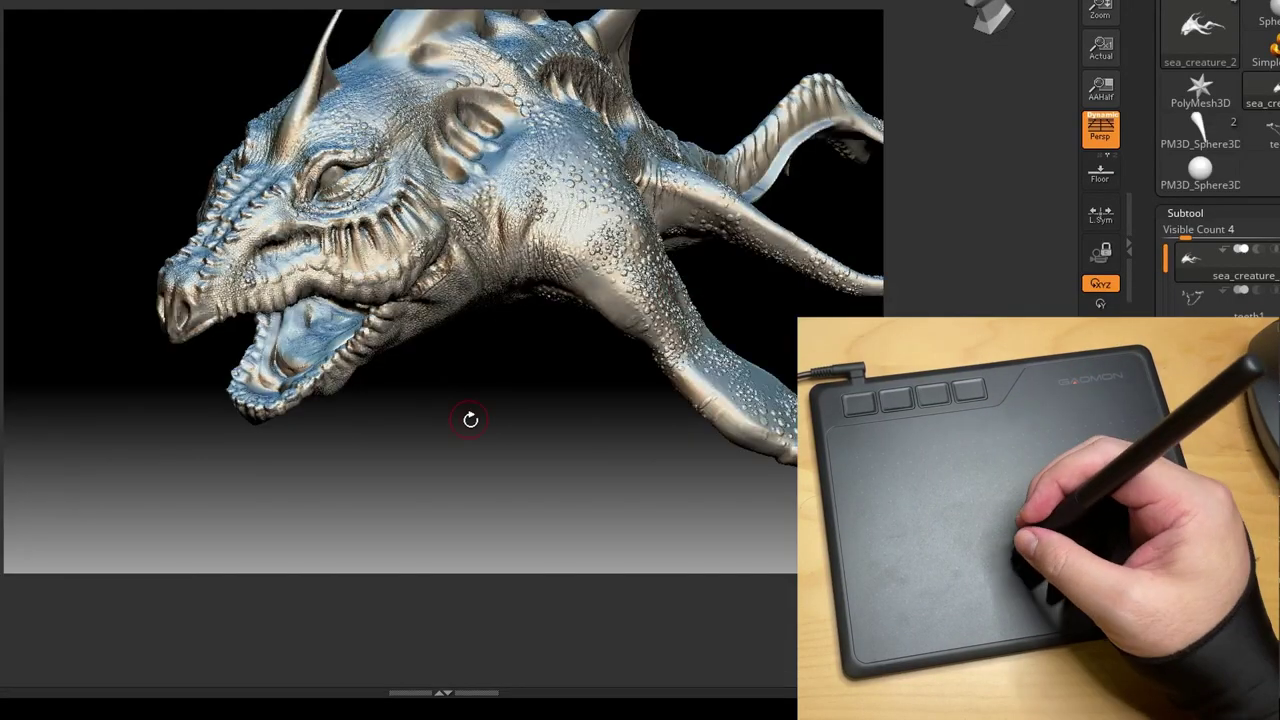
# In ZBrush, smooth away the ribbed folds on the sea creature's cheek between the eye and jaw
pyautogui.moveTo(475, 418); pyautogui.dragTo(565, 415)
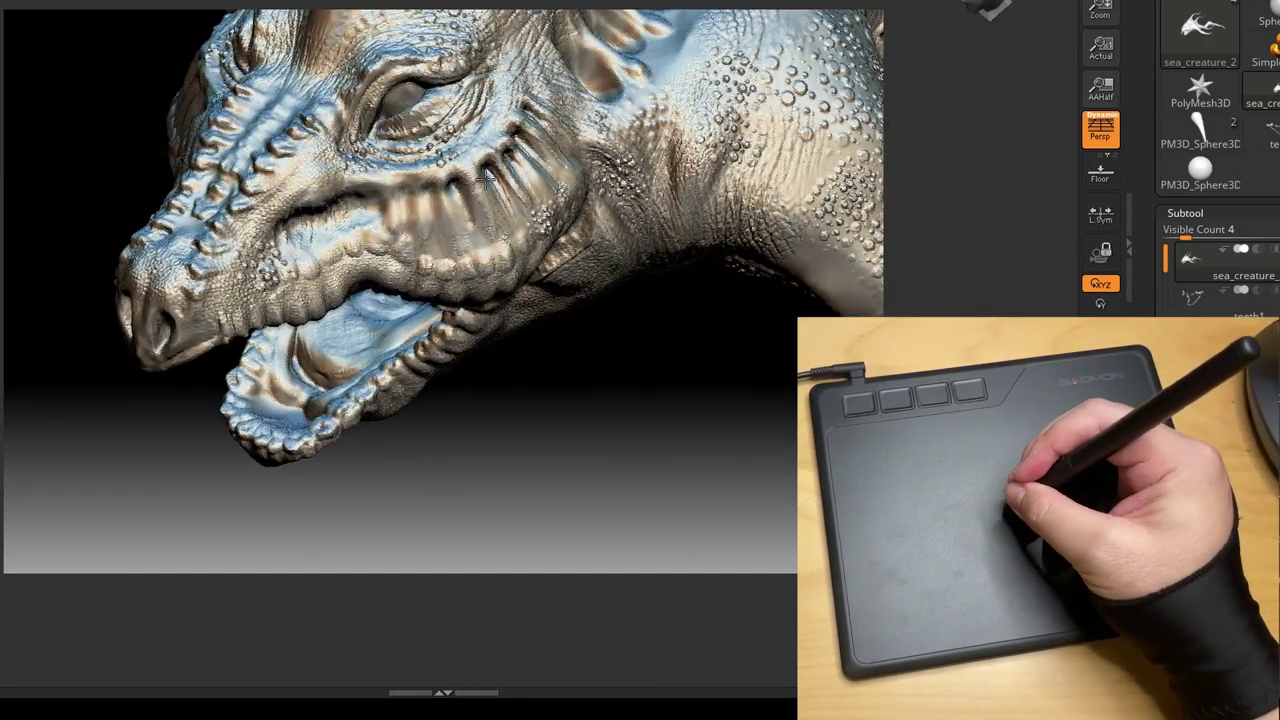
pyautogui.moveTo(486, 177)
pyautogui.mouseDown()
pyautogui.moveTo(462, 204)
pyautogui.moveTo(494, 188)
pyautogui.moveTo(485, 248)
pyautogui.mouseUp()
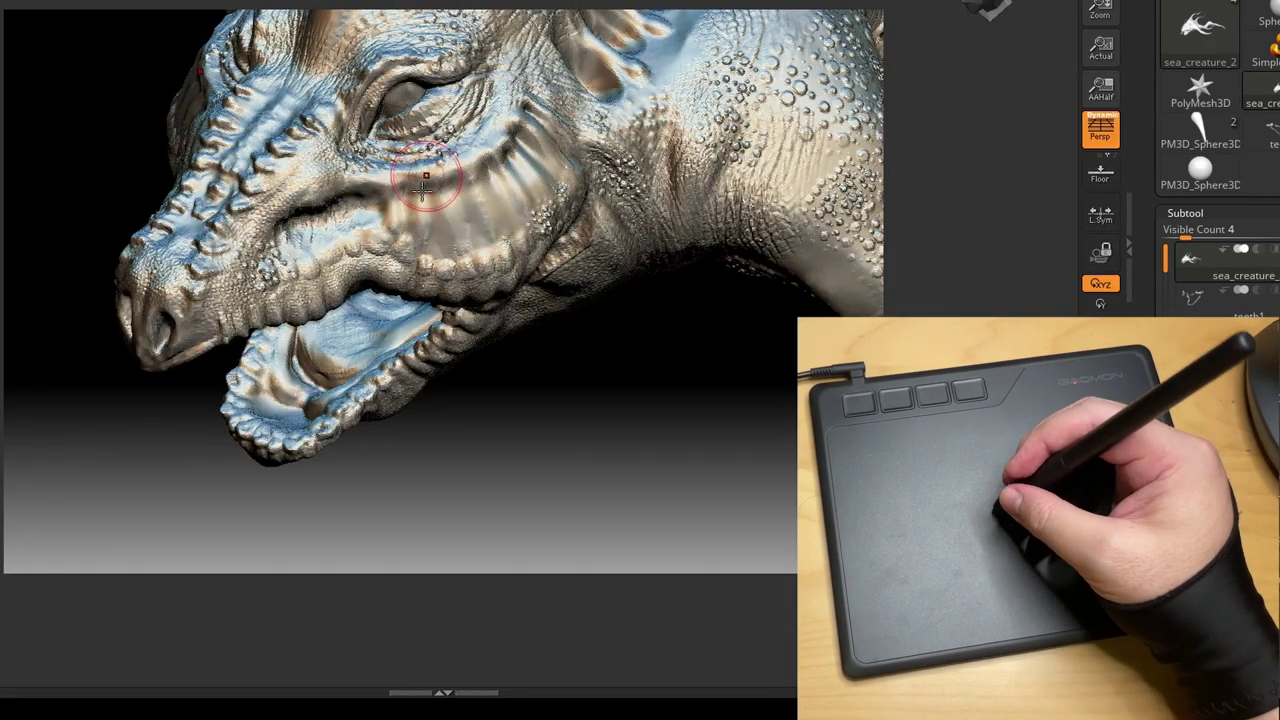
pyautogui.moveTo(640, 440); pyautogui.dragTo(585, 370)
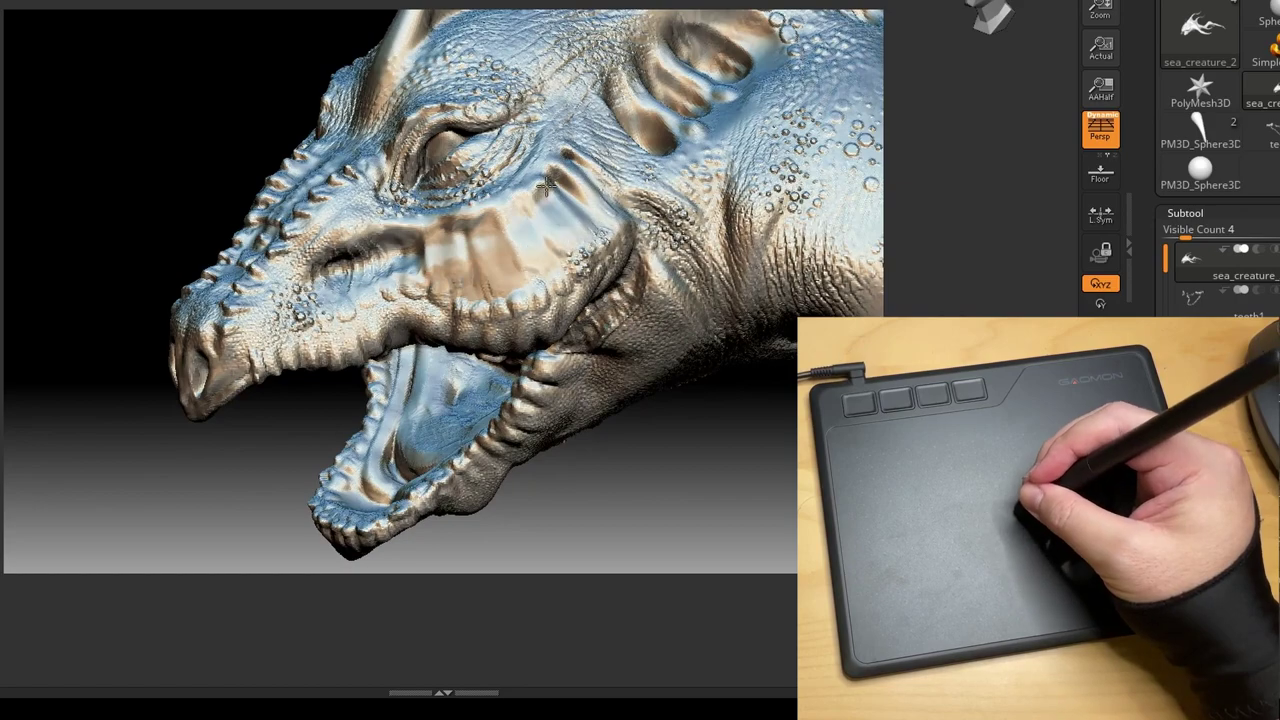
pyautogui.moveTo(565, 218); pyautogui.dragTo(572, 230)
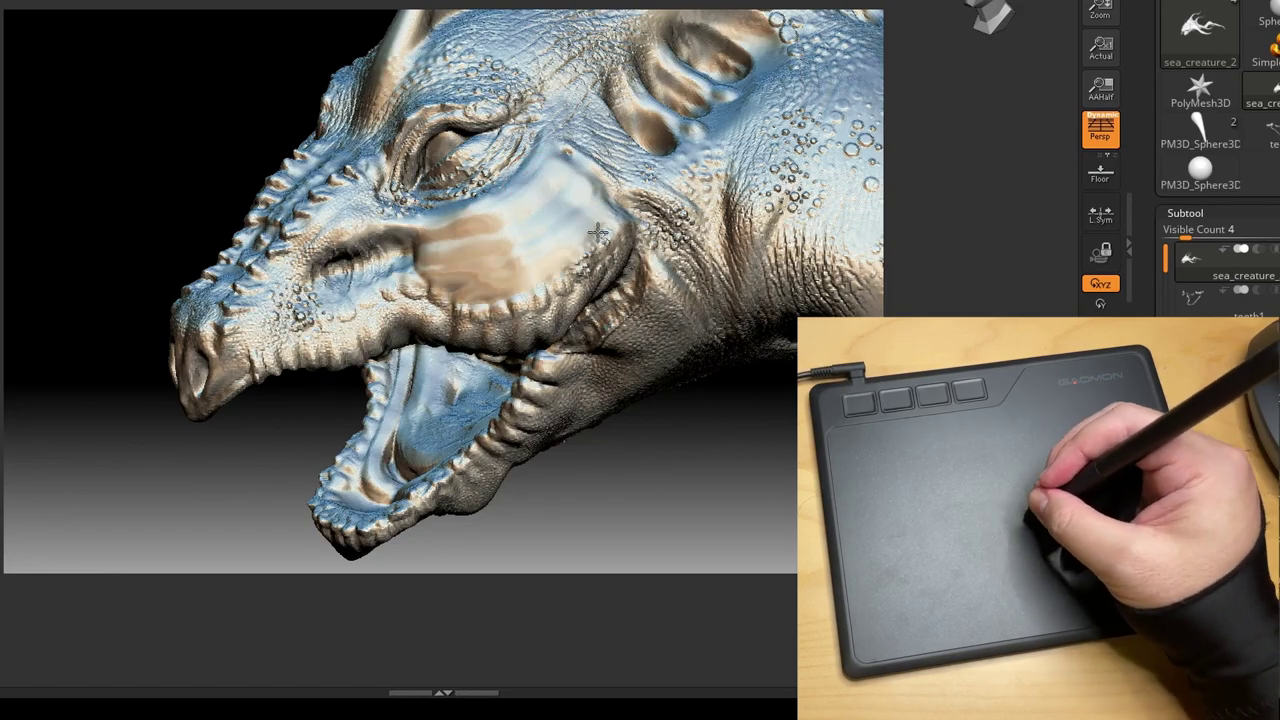
# Sculpt a series of parallel curved folds across the smoothed cheek, sweeping from the snout up behind the eye
pyautogui.moveTo(307, 140)
pyautogui.mouseDown()
pyautogui.moveTo(437, 152)
pyautogui.moveTo(310, 150)
pyautogui.moveTo(350, 100)
pyautogui.mouseUp()
pyautogui.moveTo(283, 450)
pyautogui.mouseDown()
pyautogui.moveTo(291, 469)
pyautogui.moveTo(318, 395)
pyautogui.mouseUp()
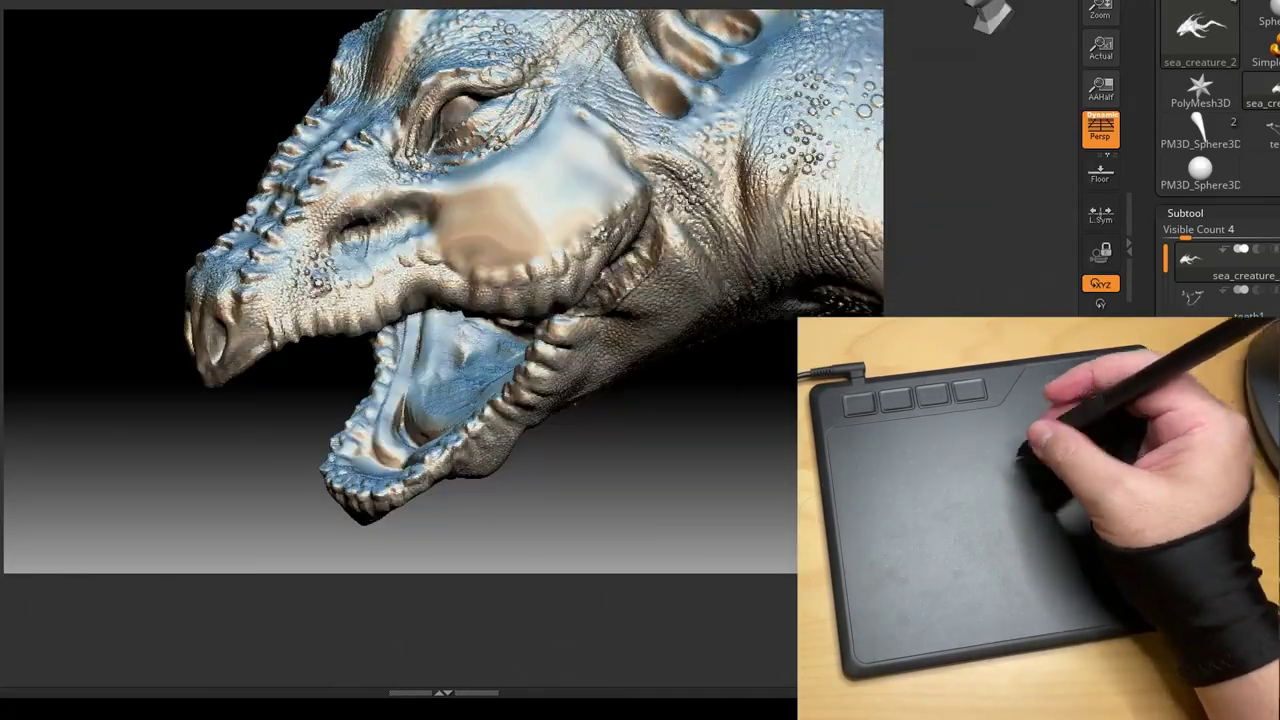
pyautogui.moveTo(390, 13); pyautogui.dragTo(405, 45)
pyautogui.moveTo(484, 172); pyautogui.dragTo(472, 172)
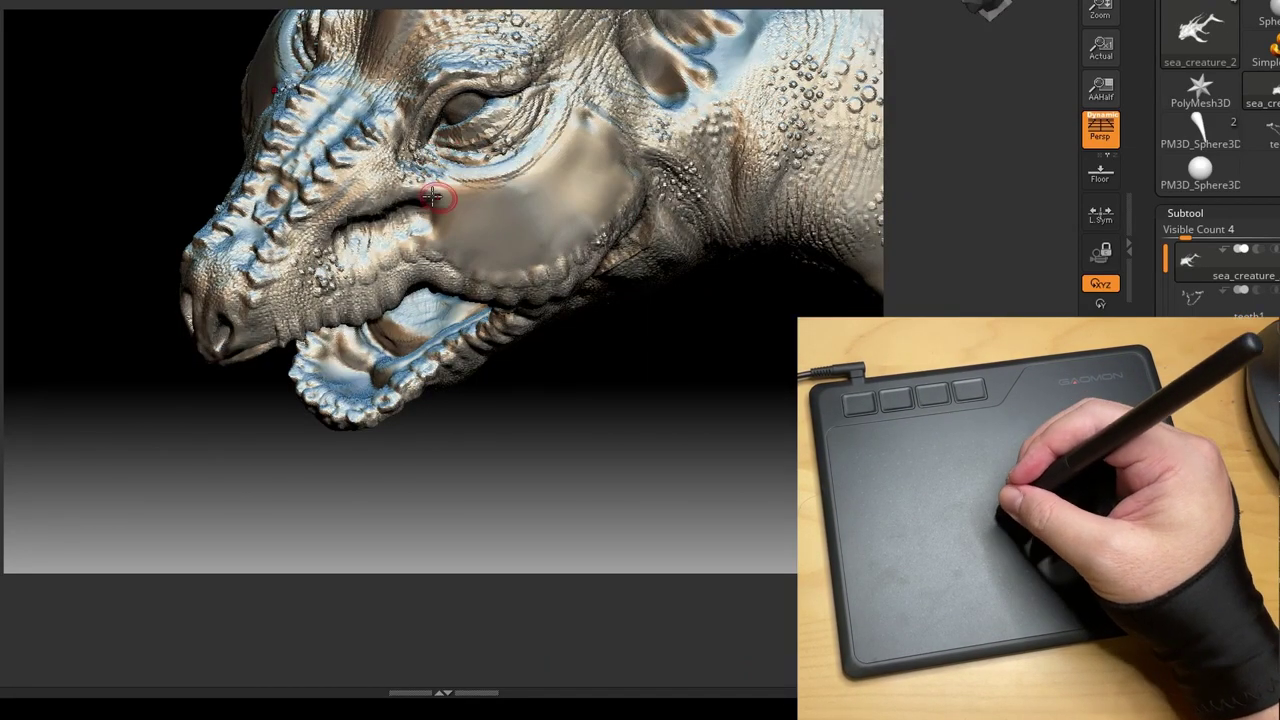
pyautogui.moveTo(465, 205)
pyautogui.mouseDown()
pyautogui.moveTo(543, 196)
pyautogui.moveTo(590, 90)
pyautogui.mouseUp()
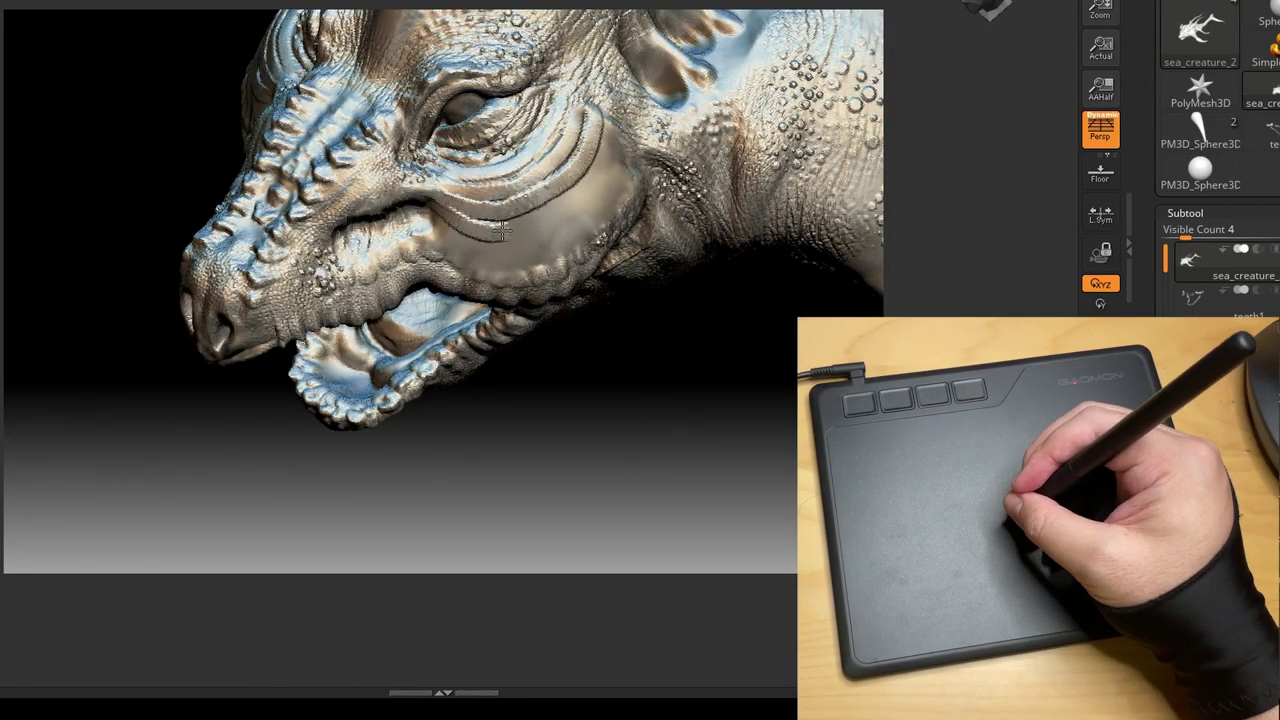
pyautogui.moveTo(505, 230); pyautogui.dragTo(445, 243)
pyautogui.moveTo(556, 234)
pyautogui.mouseDown()
pyautogui.moveTo(546, 195)
pyautogui.moveTo(459, 258)
pyautogui.mouseUp()
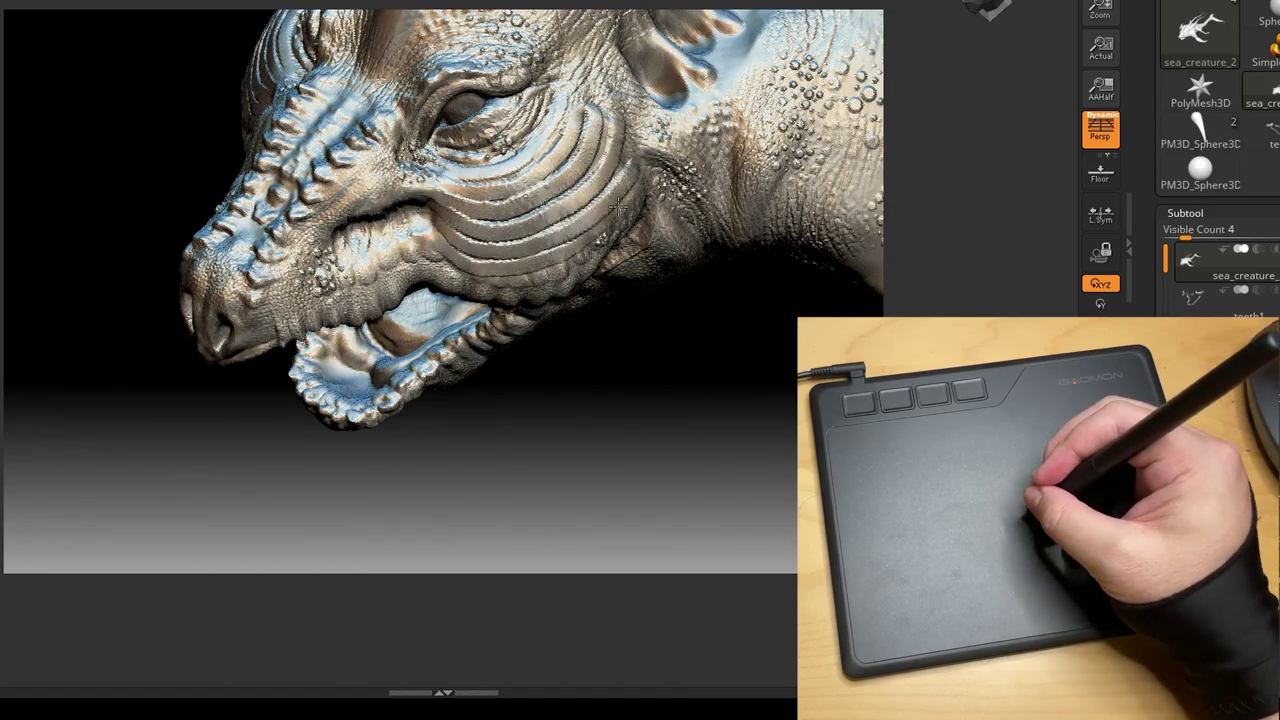
pyautogui.moveTo(625, 195)
pyautogui.mouseDown()
pyautogui.moveTo(537, 289)
pyautogui.moveTo(411, 291)
pyautogui.moveTo(315, 338)
pyautogui.mouseUp()
# Soften the new cheek folds and cut short cross creases through them to break up the ridges
pyautogui.keyDown('shift'); pyautogui.moveTo(535, 155); pyautogui.dragTo(600, 104); pyautogui.keyUp('shift')
pyautogui.moveTo(437, 191)
pyautogui.keyDown('shift'); pyautogui.mouseDown()
pyautogui.moveTo(643, 135)
pyautogui.moveTo(455, 199)
pyautogui.moveTo(676, 135)
pyautogui.mouseUp(); pyautogui.keyUp('shift')
pyautogui.keyDown('shift'); pyautogui.moveTo(447, 218); pyautogui.dragTo(694, 182); pyautogui.keyUp('shift')
pyautogui.keyDown('shift'); pyautogui.moveTo(464, 264); pyautogui.dragTo(722, 180); pyautogui.keyUp('shift')
pyautogui.moveTo(335, 465); pyautogui.dragTo(322, 436)
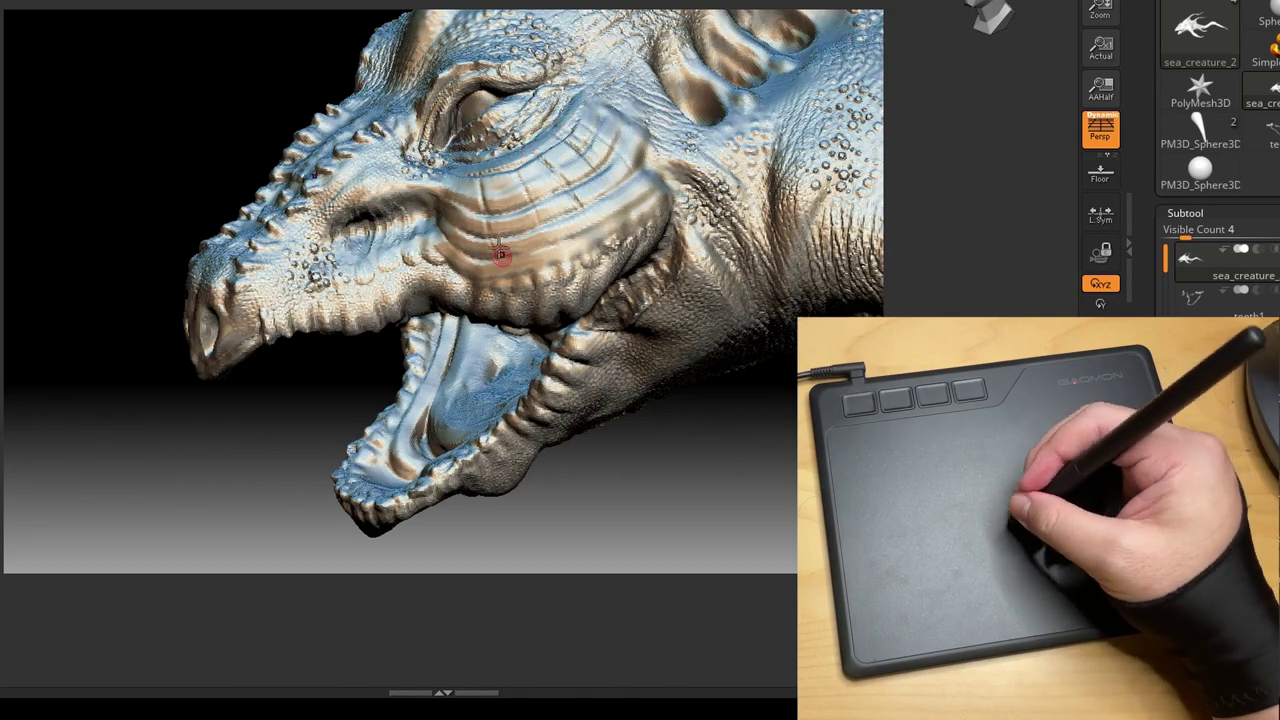
pyautogui.moveTo(452, 166); pyautogui.dragTo(570, 298)
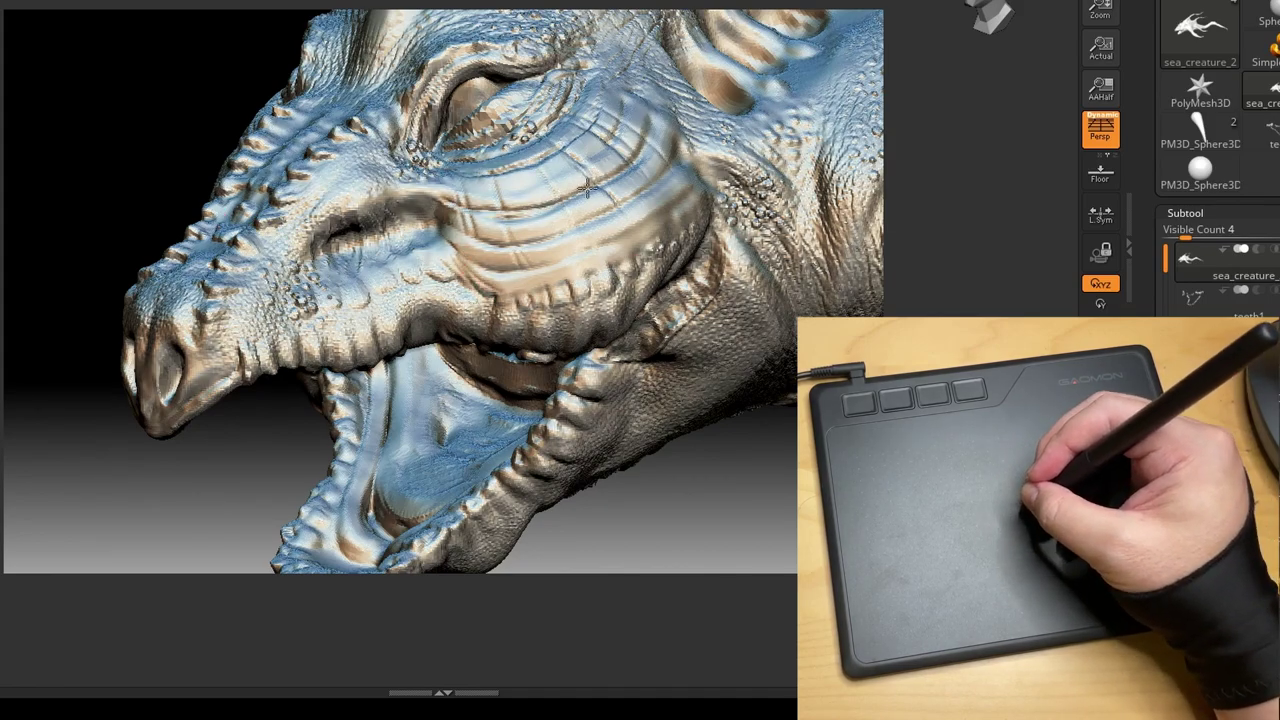
pyautogui.moveTo(278, 246)
pyautogui.mouseDown()
pyautogui.moveTo(197, 146)
pyautogui.moveTo(231, 200)
pyautogui.moveTo(300, 140)
pyautogui.moveTo(478, 58)
pyautogui.moveTo(473, 205)
pyautogui.mouseUp()
# Use the ClayBuildup brush and smoothing to fill in the old gill slits on the neck behind the cheek
pyautogui.press('b')
pyautogui.press('c')
pyautogui.press('b')
pyautogui.moveTo(241, 390); pyautogui.dragTo(300, 320)
pyautogui.moveTo(330, 205)
pyautogui.mouseDown()
pyautogui.moveTo(351, 263)
pyautogui.moveTo(345, 238)
pyautogui.moveTo(354, 256)
pyautogui.moveTo(387, 216)
pyautogui.moveTo(359, 183)
pyautogui.moveTo(395, 219)
pyautogui.moveTo(411, 177)
pyautogui.moveTo(429, 178)
pyautogui.moveTo(415, 172)
pyautogui.moveTo(431, 168)
pyautogui.moveTo(434, 182)
pyautogui.moveTo(342, 219)
pyautogui.moveTo(420, 145)
pyautogui.moveTo(385, 121)
pyautogui.moveTo(350, 159)
pyautogui.mouseUp()
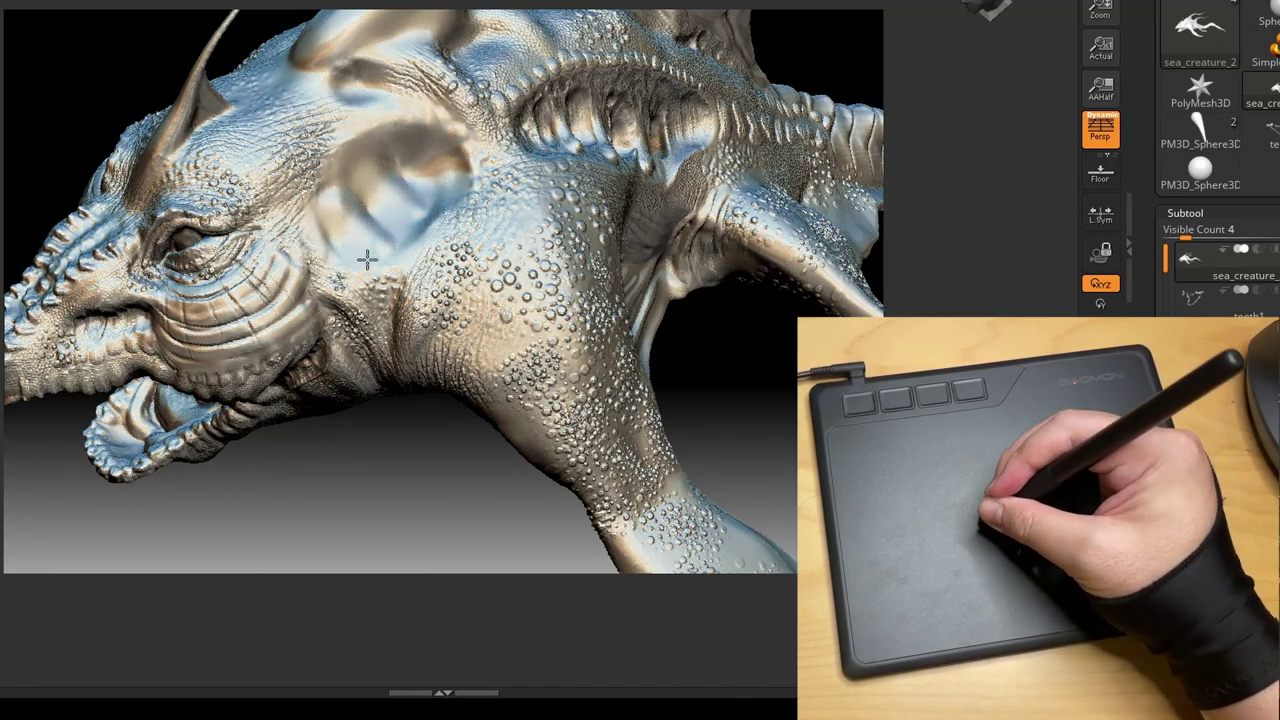
# Mask crescent-shaped gill areas on the filled neck, invert the mask, sculpt the exposed areas into overlapping gills, and clear the mask
pyautogui.moveTo(385, 336); pyautogui.dragTo(384, 160)
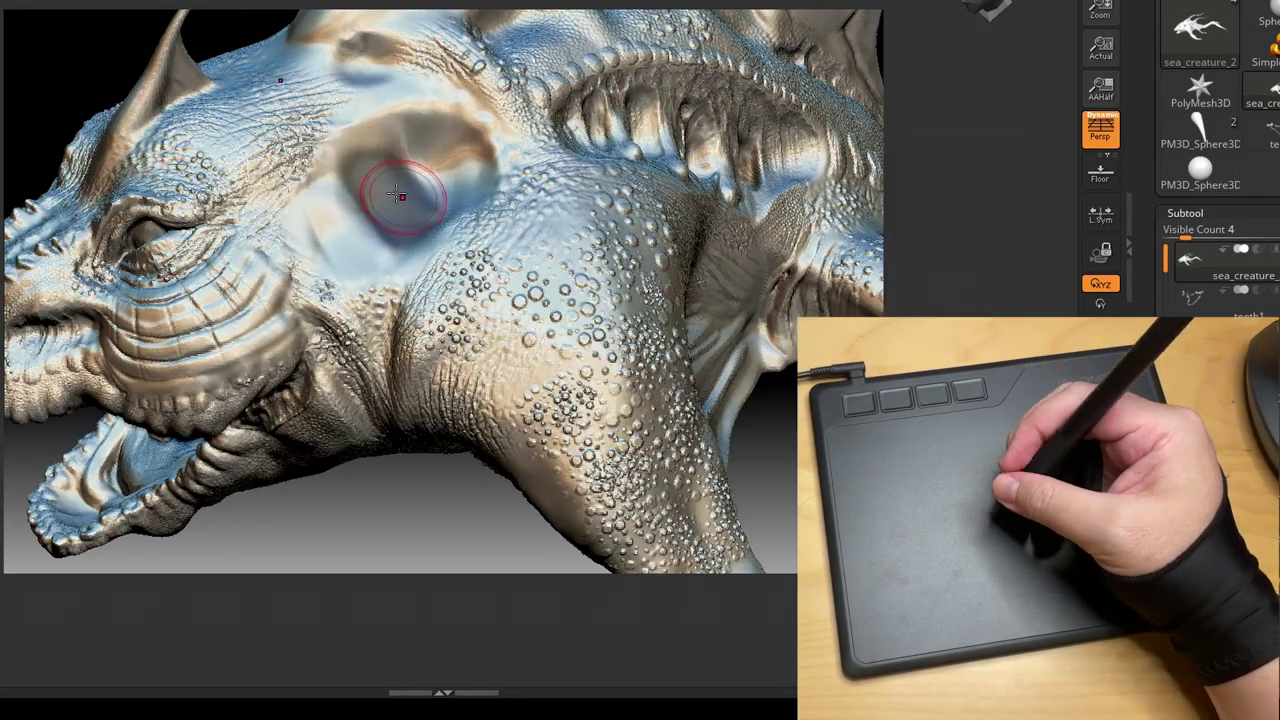
pyautogui.moveTo(300, 207)
pyautogui.mouseDown()
pyautogui.moveTo(336, 241)
pyautogui.moveTo(367, 238)
pyautogui.mouseUp()
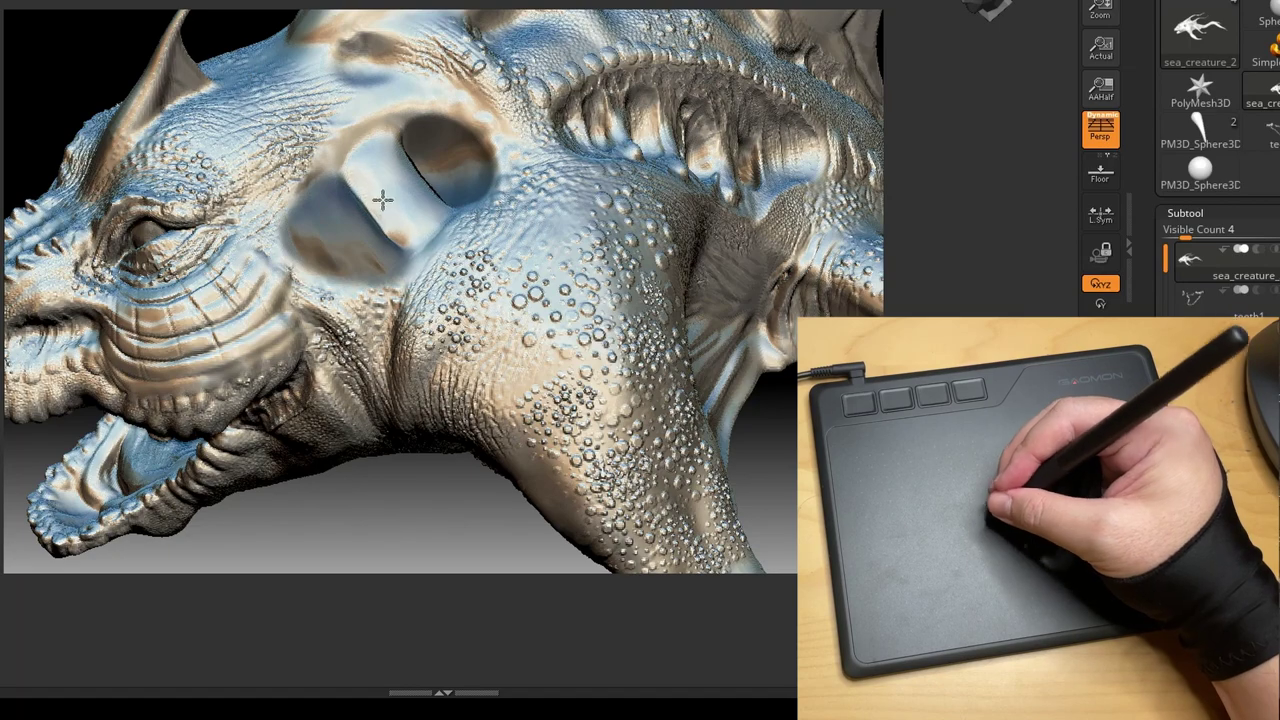
pyautogui.keyDown('ctrl'); pyautogui.click(400, 494); pyautogui.keyUp('ctrl')
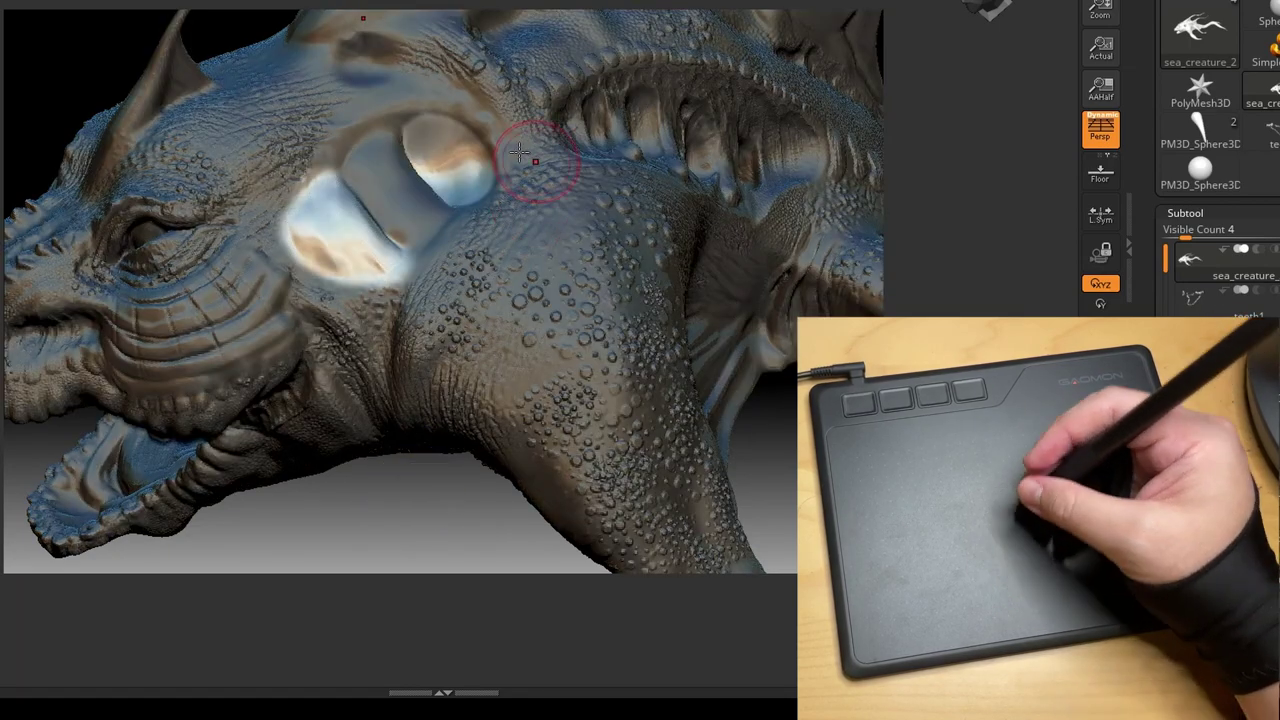
pyautogui.moveTo(428, 130)
pyautogui.mouseDown()
pyautogui.moveTo(442, 180)
pyautogui.moveTo(476, 192)
pyautogui.moveTo(466, 137)
pyautogui.moveTo(481, 173)
pyautogui.moveTo(446, 150)
pyautogui.mouseUp()
pyautogui.moveTo(445, 525)
pyautogui.mouseDown()
pyautogui.moveTo(369, 469)
pyautogui.moveTo(388, 360)
pyautogui.mouseUp()
pyautogui.moveTo(440, 137)
pyautogui.mouseDown()
pyautogui.moveTo(417, 161)
pyautogui.moveTo(448, 175)
pyautogui.mouseUp()
pyautogui.moveTo(290, 461)
pyautogui.keyDown('ctrl'); pyautogui.mouseDown()
pyautogui.moveTo(311, 487)
pyautogui.moveTo(347, 398)
pyautogui.mouseUp(); pyautogui.keyUp('ctrl')
# Cut sharp creases along the edges of the neck gills with the DamStandard brush
pyautogui.press('b')
pyautogui.press('d')
pyautogui.press('s')
pyautogui.moveTo(342, 182); pyautogui.dragTo(375, 261)
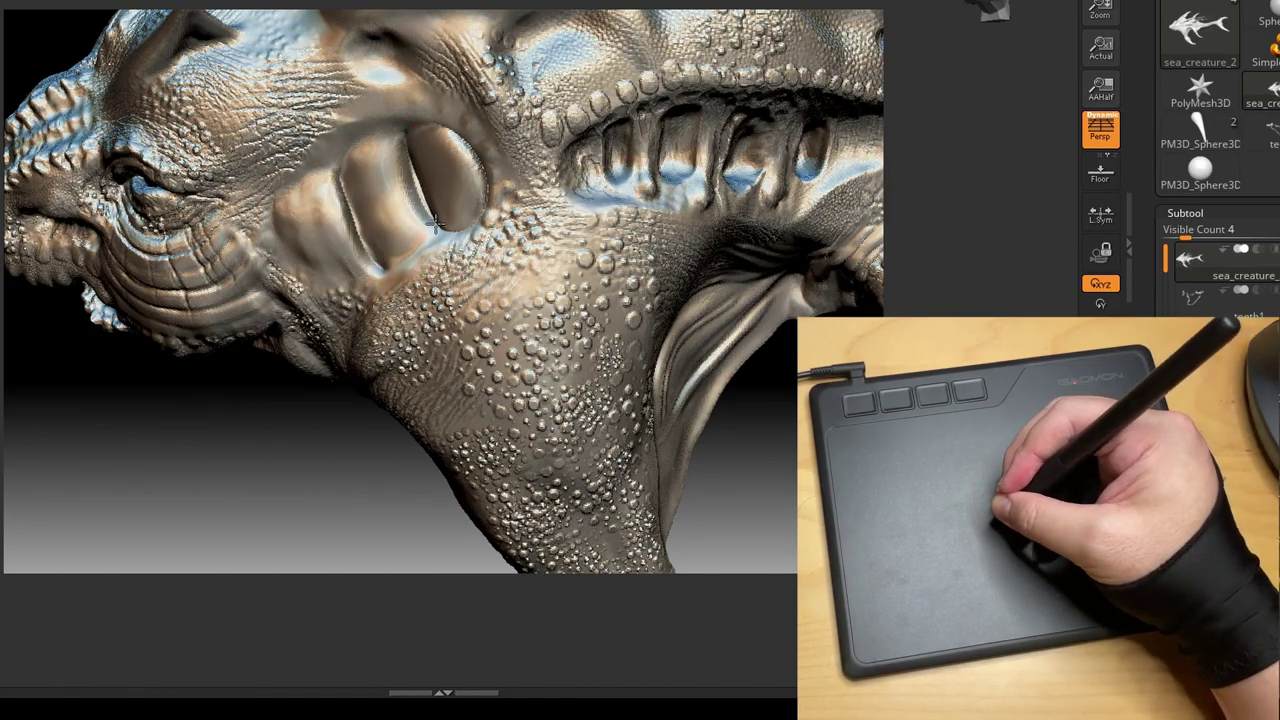
pyautogui.moveTo(459, 143); pyautogui.dragTo(482, 192)
pyautogui.moveTo(220, 440)
pyautogui.mouseDown()
pyautogui.moveTo(289, 323)
pyautogui.moveTo(326, 300)
pyautogui.moveTo(429, 95)
pyautogui.mouseUp()
# Build up uneven skin around the rims of the neck gills with the ClayBuildup brush
pyautogui.press('b')
pyautogui.press('c')
pyautogui.press('b')
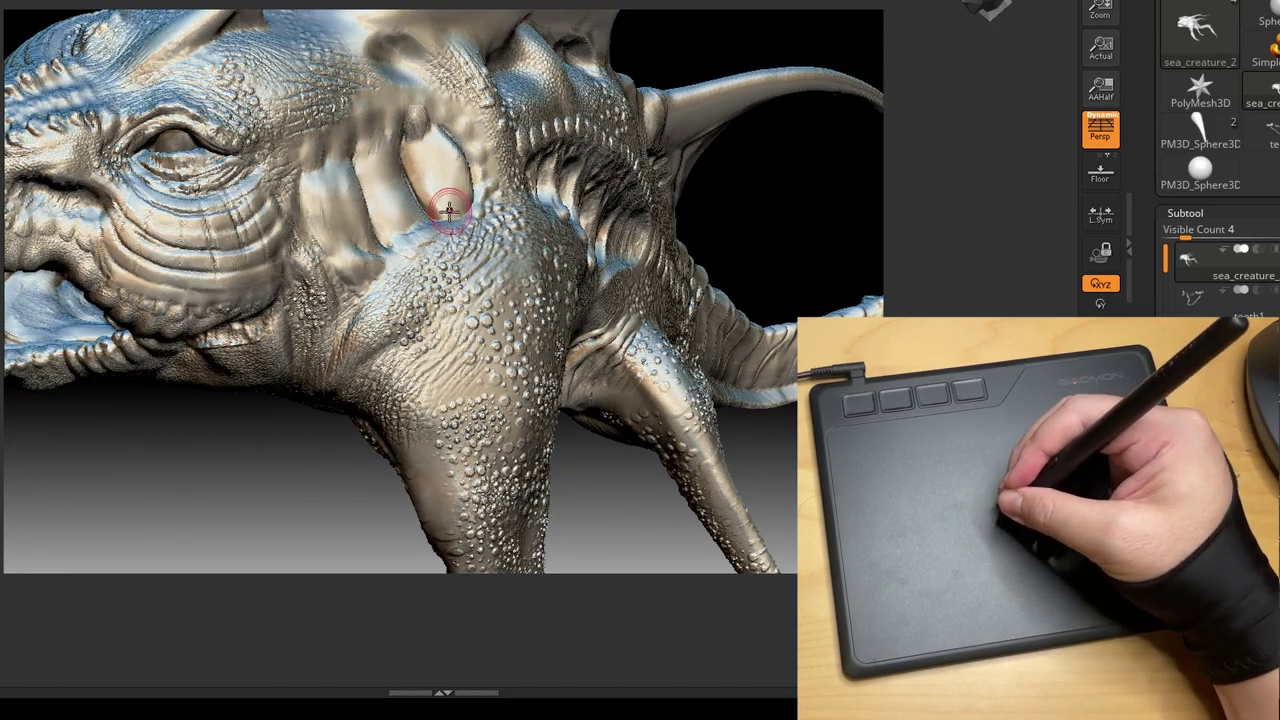
pyautogui.moveTo(470, 215)
pyautogui.mouseDown()
pyautogui.moveTo(351, 420)
pyautogui.moveTo(395, 177)
pyautogui.mouseUp()
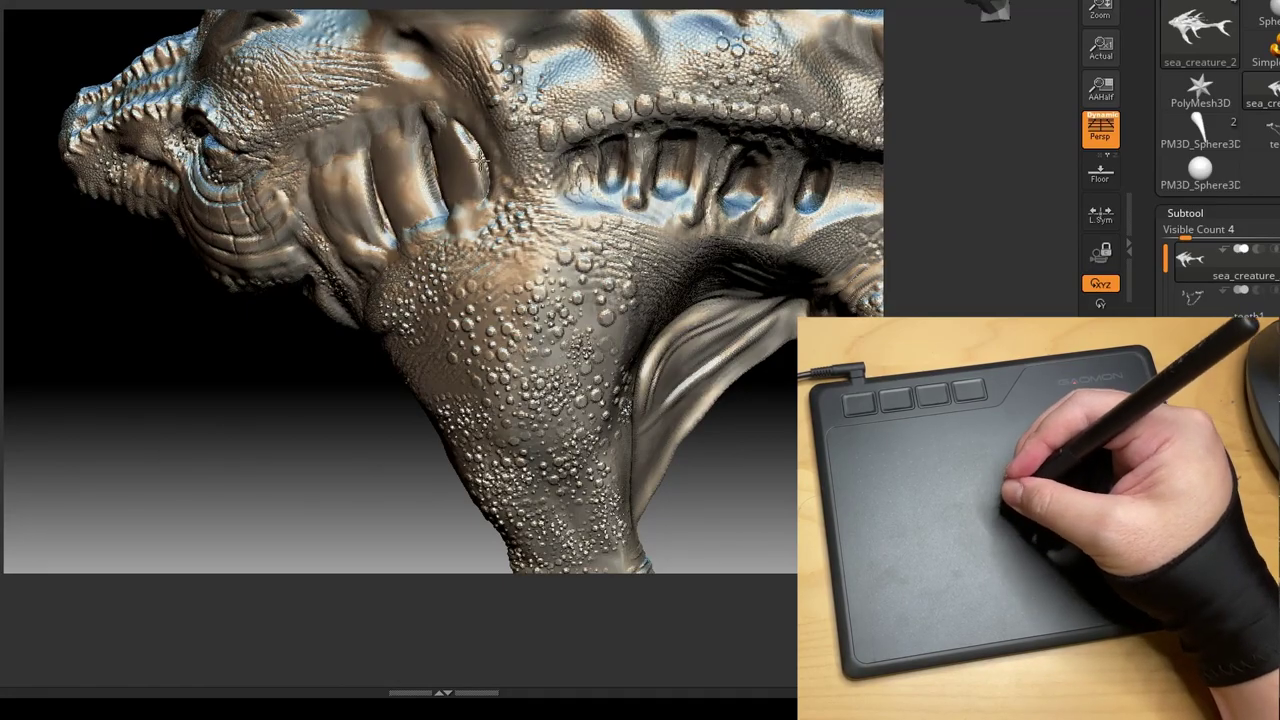
pyautogui.moveTo(478, 154)
pyautogui.mouseDown()
pyautogui.moveTo(316, 397)
pyautogui.moveTo(400, 407)
pyautogui.moveTo(410, 300)
pyautogui.moveTo(474, 157)
pyautogui.moveTo(634, 86)
pyautogui.moveTo(680, 171)
pyautogui.moveTo(457, 184)
pyautogui.moveTo(478, 164)
pyautogui.moveTo(490, 220)
pyautogui.moveTo(465, 231)
pyautogui.mouseUp()
# Mask everything except the gill openings, push them inward with the Standard brush, and remove the mask
pyautogui.press('b')
pyautogui.press('s')
pyautogui.press('t')
pyautogui.keyDown('ctrl'); pyautogui.click(606, 114); pyautogui.keyUp('ctrl')
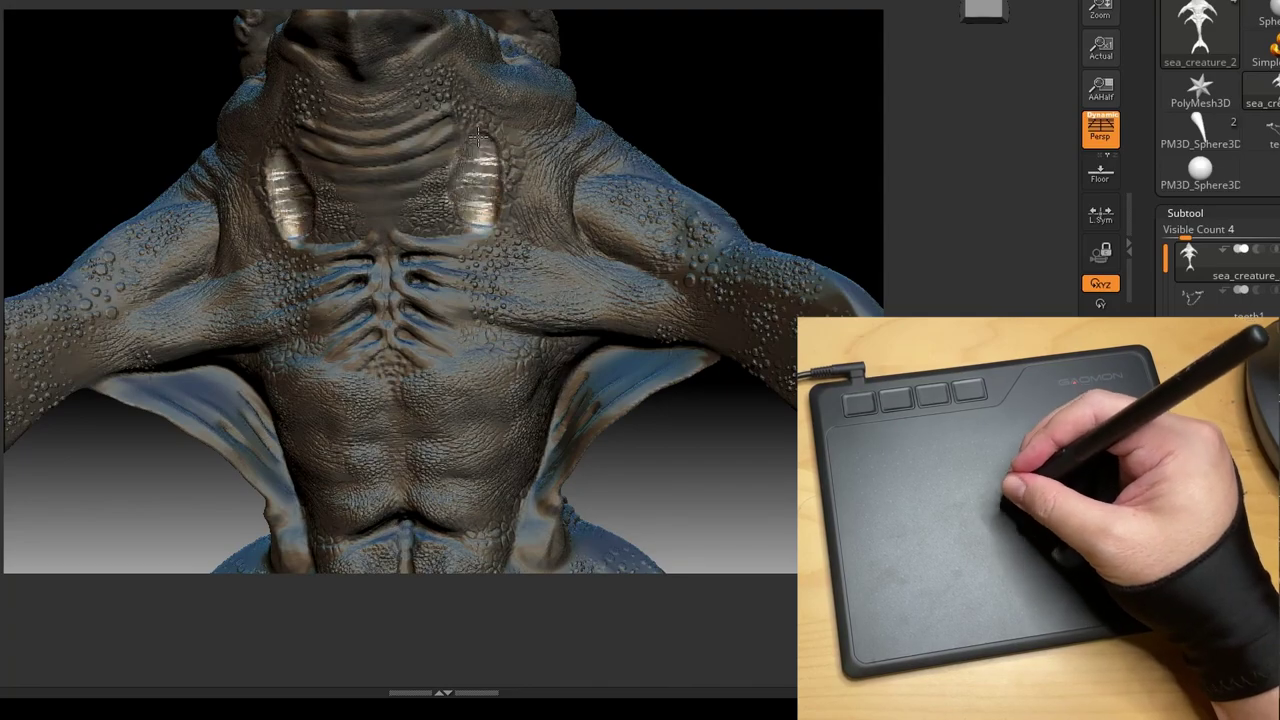
pyautogui.moveTo(490, 137); pyautogui.dragTo(462, 172)
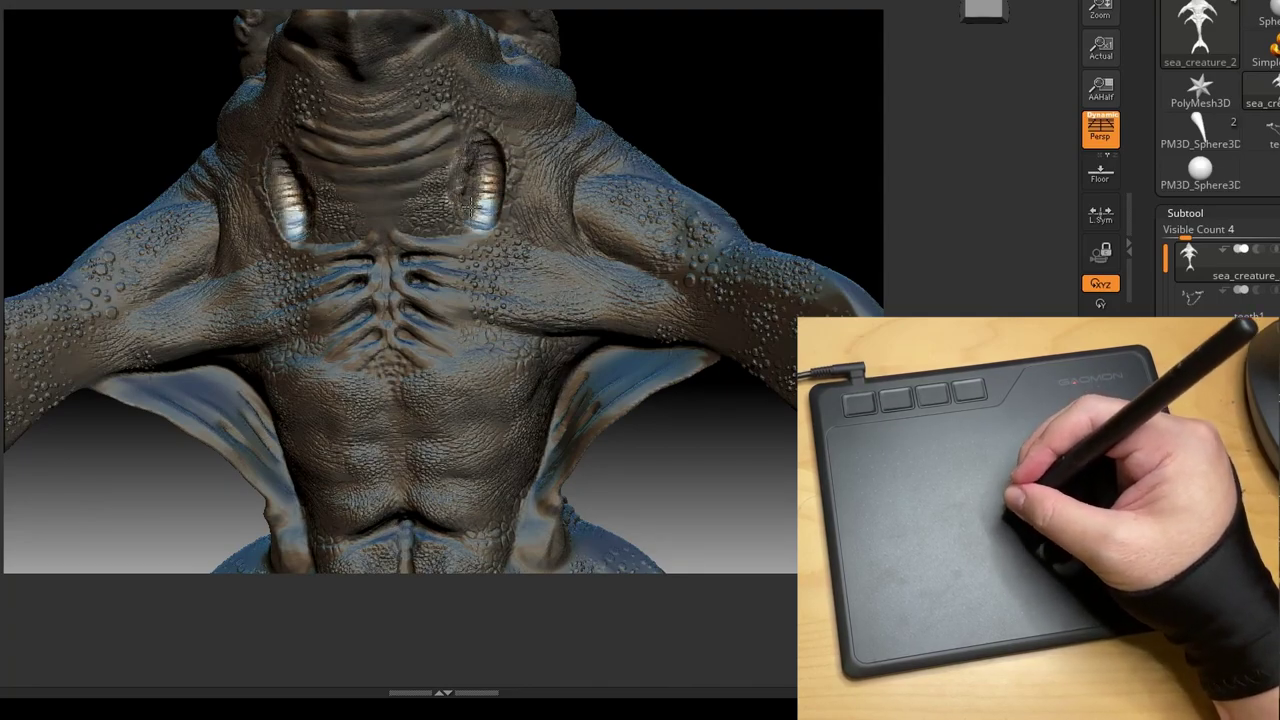
pyautogui.keyDown('ctrl'); pyautogui.click(694, 77); pyautogui.keyUp('ctrl')
pyautogui.moveTo(694, 77); pyautogui.dragTo(712, 35)
# Refine the forms around the gills and throat from the creature's underside, checking them against the whole body
pyautogui.moveTo(407, 120)
pyautogui.mouseDown()
pyautogui.moveTo(427, 157)
pyautogui.moveTo(395, 175)
pyautogui.moveTo(410, 224)
pyautogui.moveTo(450, 265)
pyautogui.mouseUp()
pyautogui.moveTo(527, 109)
pyautogui.mouseDown()
pyautogui.moveTo(505, 85)
pyautogui.moveTo(512, 255)
pyautogui.mouseUp()
pyautogui.moveTo(438, 98)
pyautogui.mouseDown()
pyautogui.moveTo(400, 112)
pyautogui.moveTo(420, 114)
pyautogui.moveTo(398, 212)
pyautogui.moveTo(365, 210)
pyautogui.moveTo(424, 108)
pyautogui.mouseUp()
pyautogui.moveTo(771, 35)
pyautogui.mouseDown()
pyautogui.moveTo(803, 77)
pyautogui.moveTo(789, 63)
pyautogui.moveTo(754, 91)
pyautogui.moveTo(710, 70)
pyautogui.mouseUp()
pyautogui.moveTo(425, 210)
pyautogui.mouseDown()
pyautogui.moveTo(471, 192)
pyautogui.moveTo(439, 190)
pyautogui.moveTo(474, 158)
pyautogui.moveTo(423, 150)
pyautogui.moveTo(508, 150)
pyautogui.moveTo(409, 141)
pyautogui.moveTo(523, 129)
pyautogui.mouseUp()
pyautogui.moveTo(440, 240)
pyautogui.mouseDown()
pyautogui.moveTo(530, 225)
pyautogui.moveTo(510, 100)
pyautogui.moveTo(540, 108)
pyautogui.moveTo(555, 120)
pyautogui.moveTo(530, 210)
pyautogui.moveTo(495, 250)
pyautogui.moveTo(525, 265)
pyautogui.moveTo(523, 122)
pyautogui.mouseUp()
pyautogui.moveTo(518, 183)
pyautogui.mouseDown()
pyautogui.moveTo(488, 86)
pyautogui.moveTo(518, 228)
pyautogui.moveTo(470, 117)
pyautogui.moveTo(535, 190)
pyautogui.moveTo(485, 255)
pyautogui.mouseUp()
pyautogui.press('f')
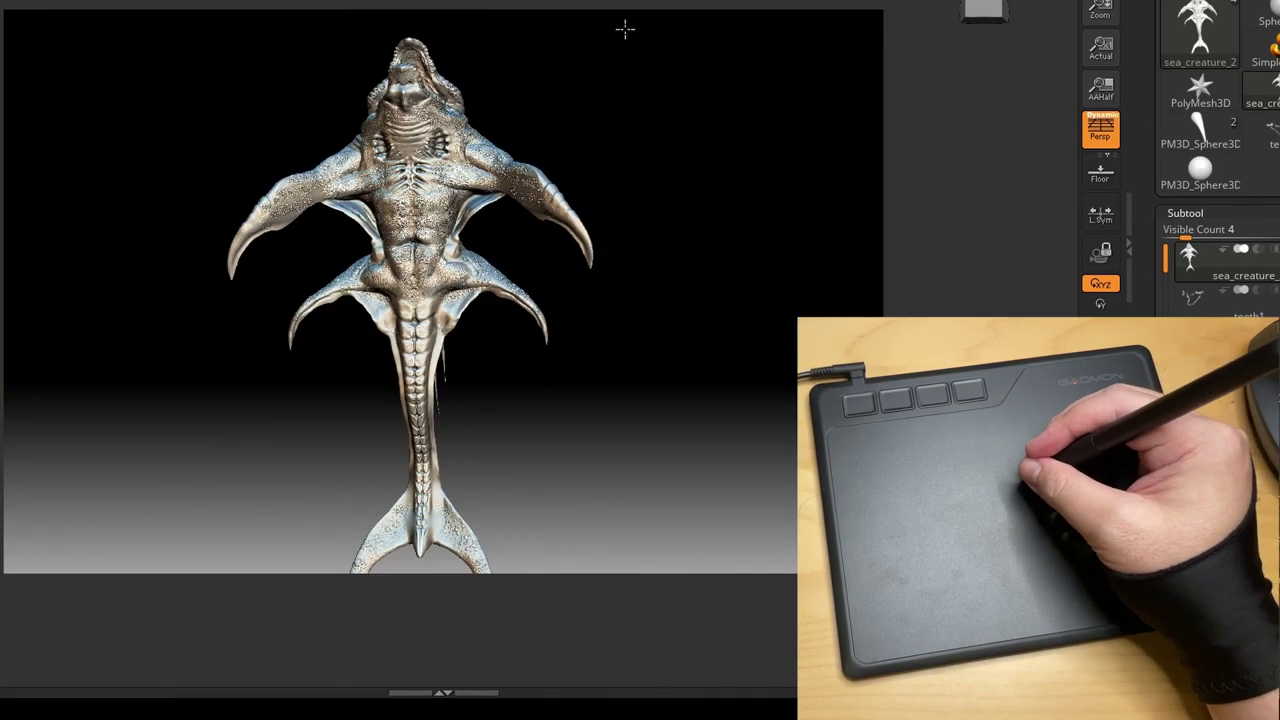
pyautogui.moveTo(640, 60)
pyautogui.mouseDown()
pyautogui.moveTo(644, 238)
pyautogui.moveTo(608, 183)
pyautogui.moveTo(640, 174)
pyautogui.moveTo(683, 220)
pyautogui.moveTo(617, 200)
pyautogui.moveTo(723, 206)
pyautogui.moveTo(663, 177)
pyautogui.moveTo(670, 257)
pyautogui.moveTo(623, 389)
pyautogui.moveTo(680, 349)
pyautogui.moveTo(606, 383)
pyautogui.moveTo(775, 357)
pyautogui.moveTo(745, 315)
pyautogui.mouseUp()
# Choose Alpha 22 for the brush and add fine skin texture to the cheek folds
pyautogui.click(3, 60)
pyautogui.click(3, 140)
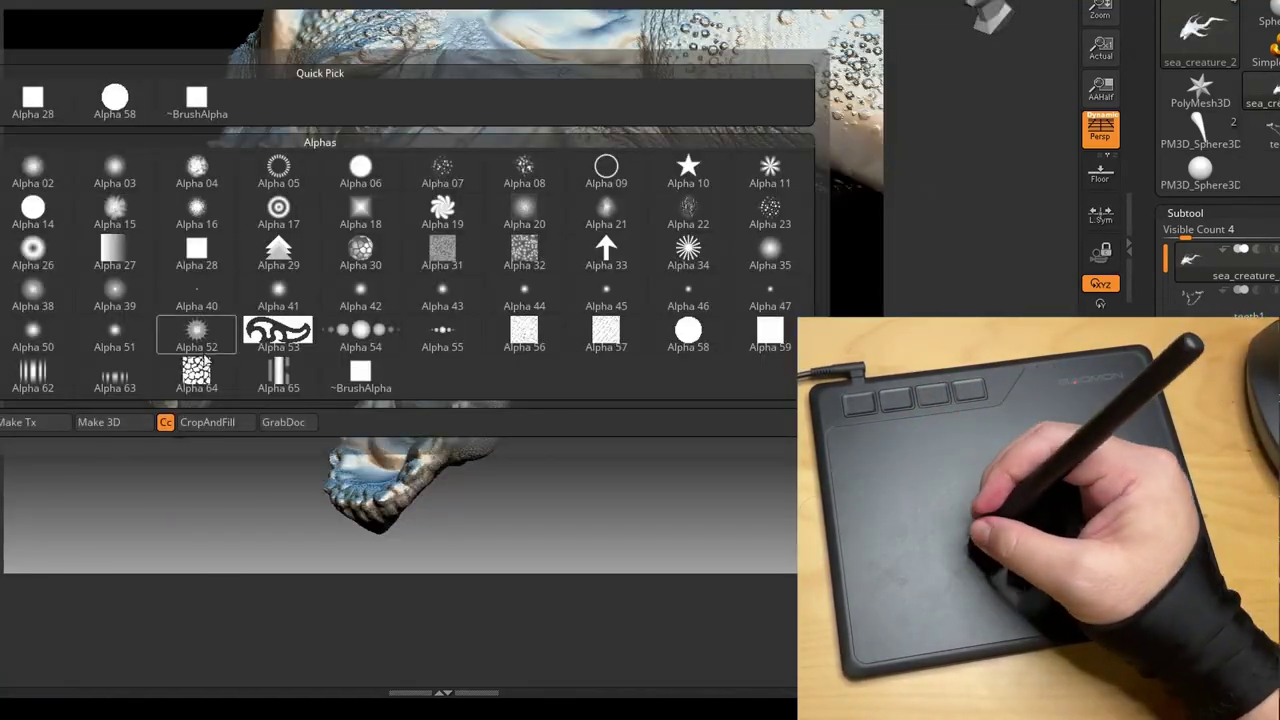
pyautogui.click(700, 213)
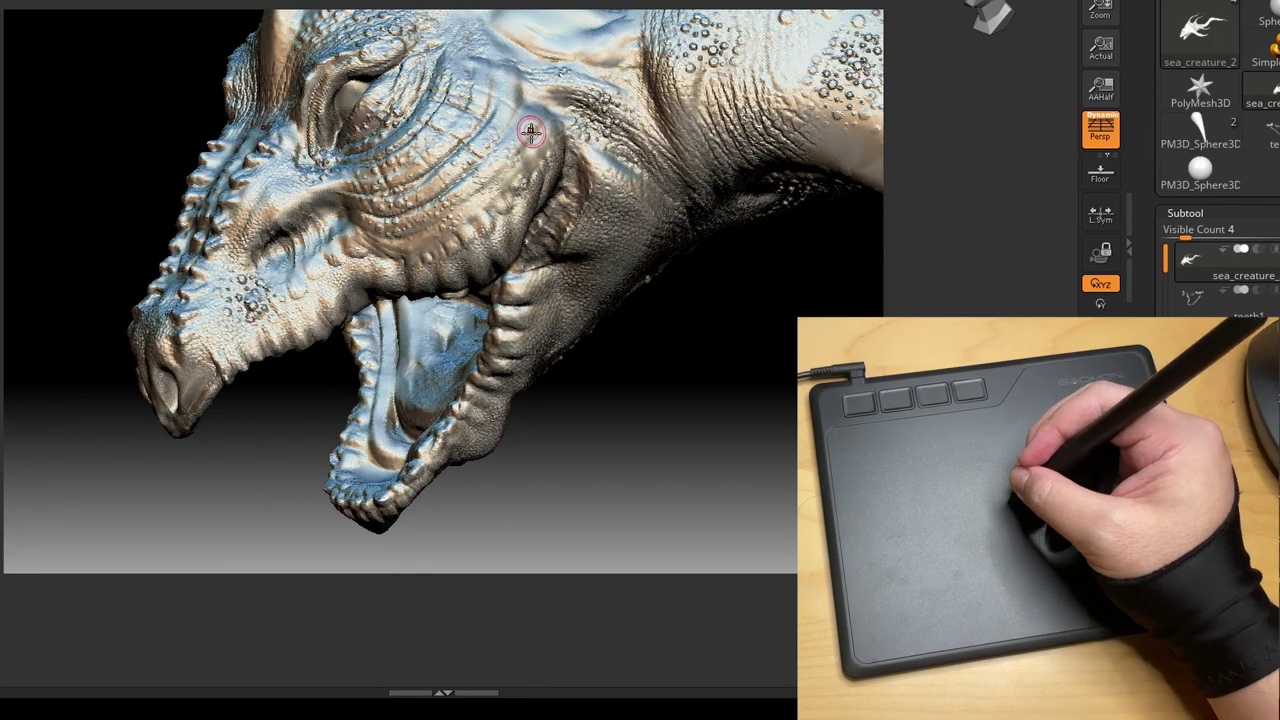
pyautogui.moveTo(705, 374)
pyautogui.mouseDown()
pyautogui.moveTo(623, 431)
pyautogui.moveTo(654, 495)
pyautogui.moveTo(644, 533)
pyautogui.mouseUp()
pyautogui.press('F4')
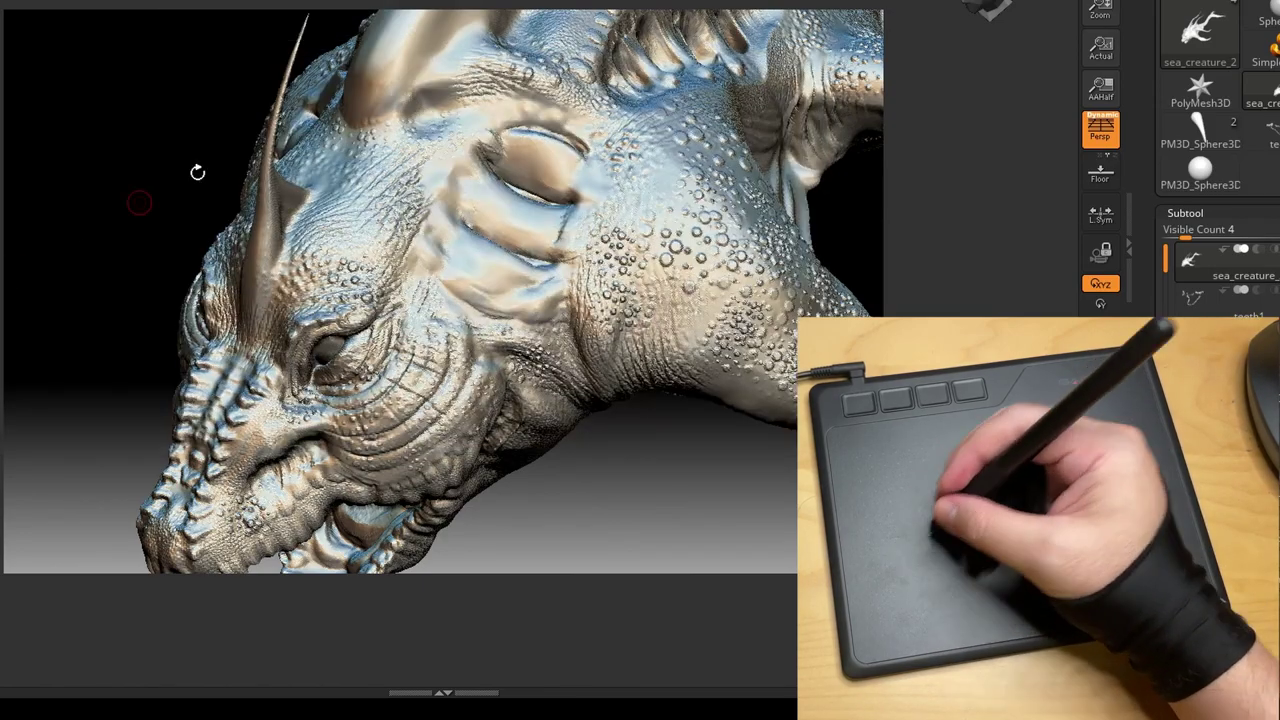
# Carve ring-like grooves across the large dorsal spine and the front fins
pyautogui.moveTo(197, 171)
pyautogui.mouseDown()
pyautogui.moveTo(280, 86)
pyautogui.moveTo(335, 108)
pyautogui.moveTo(359, 185)
pyautogui.mouseUp()
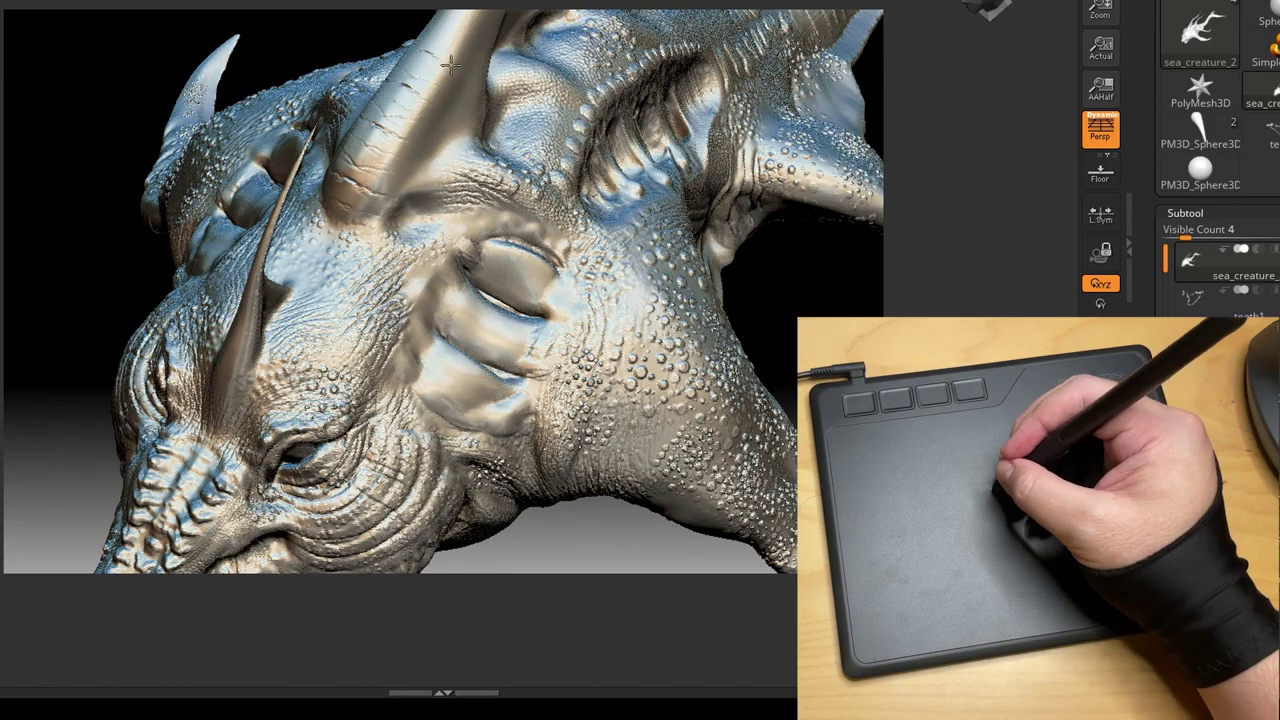
pyautogui.moveTo(457, 16)
pyautogui.mouseDown()
pyautogui.moveTo(217, 214)
pyautogui.moveTo(397, 213)
pyautogui.mouseUp()
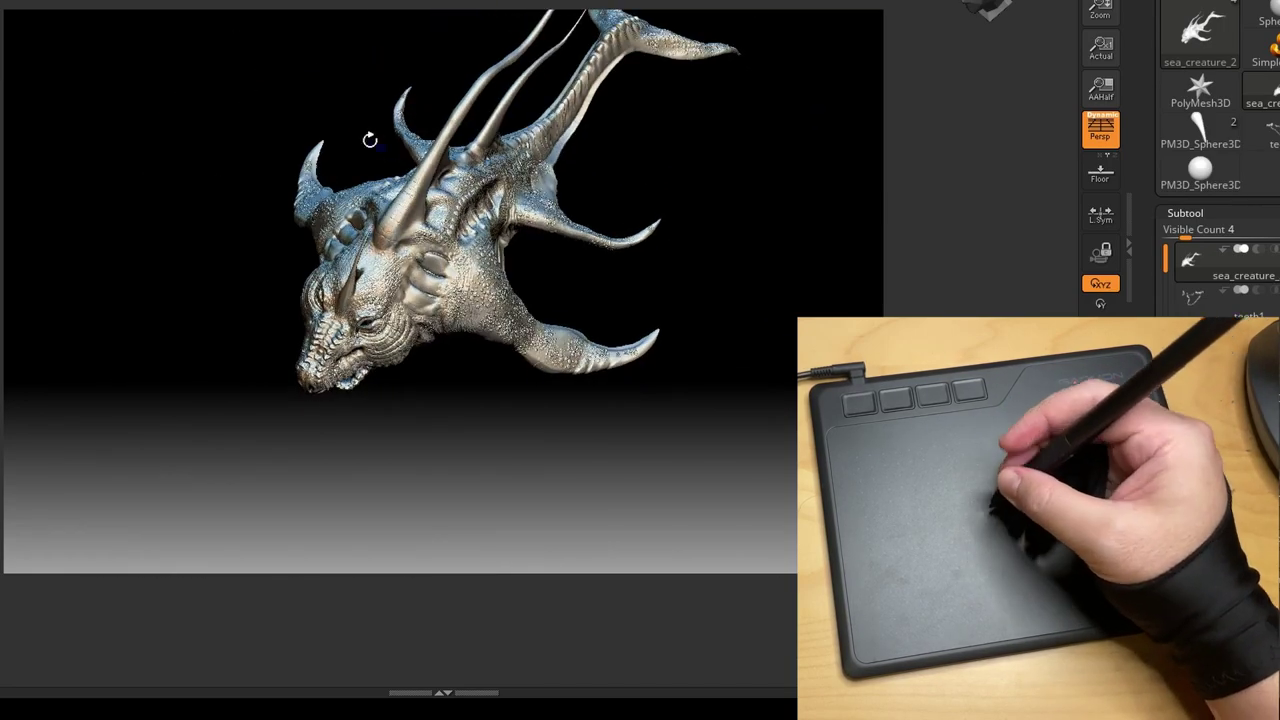
pyautogui.moveTo(320, 126); pyautogui.dragTo(408, 230)
pyautogui.moveTo(336, 96); pyautogui.dragTo(60, 160)
# Switch the creature to the SkinShade4 material, choose the Colorized Spray stroke, and fill the model with muted purple
pyautogui.click(771, 555)
pyautogui.moveTo(669, 134); pyautogui.dragTo(380, 140)
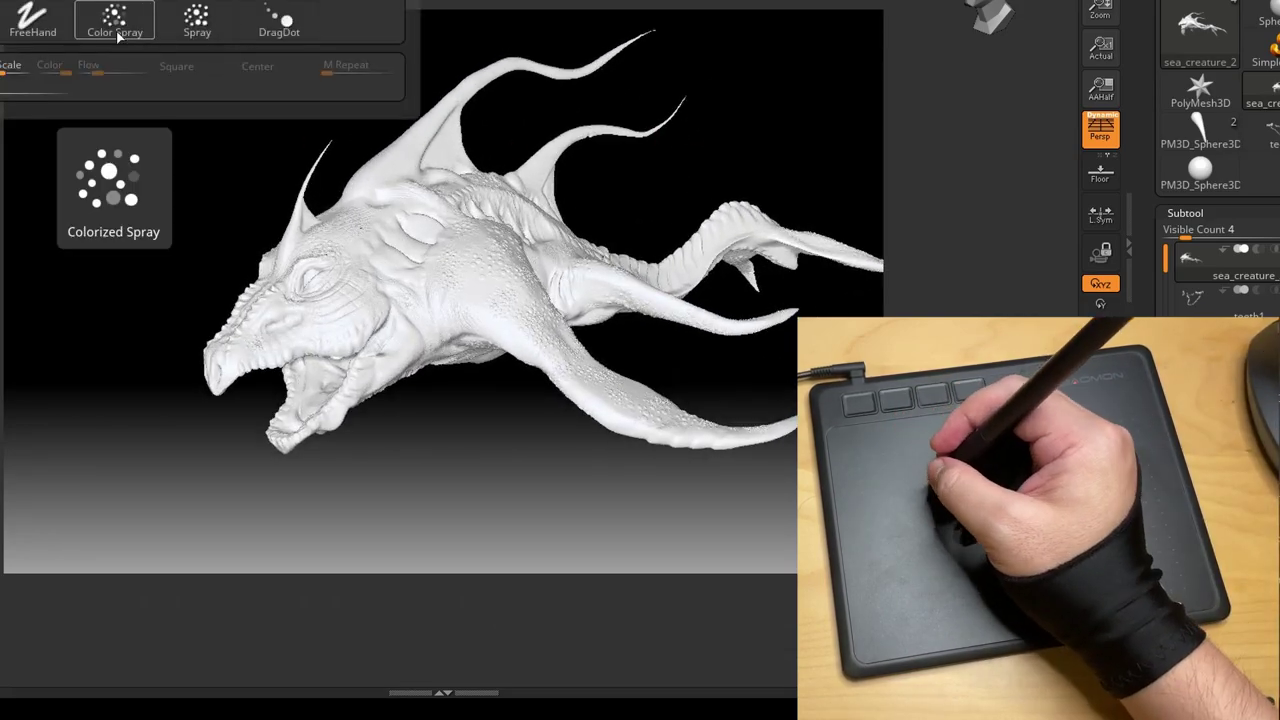
pyautogui.click(134, 33)
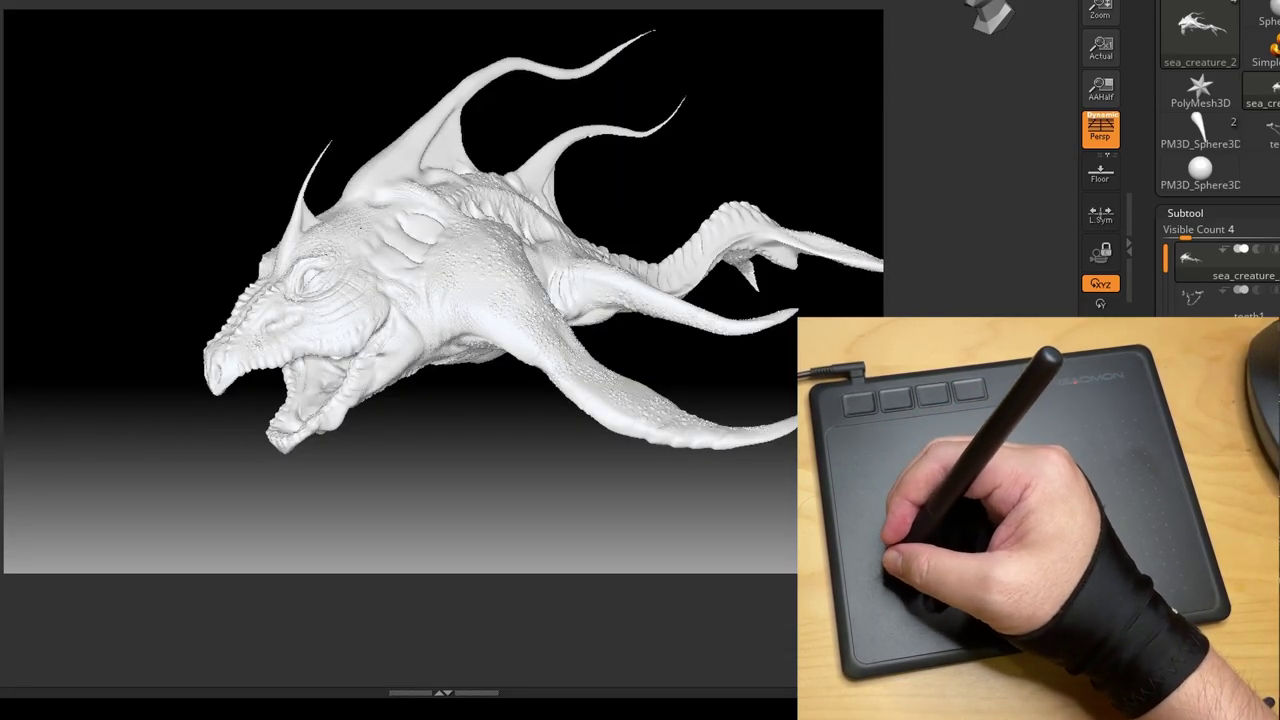
pyautogui.moveTo(5, 400); pyautogui.dragTo(5, 480)
pyautogui.moveTo(160, 50); pyautogui.dragTo(172, 91)
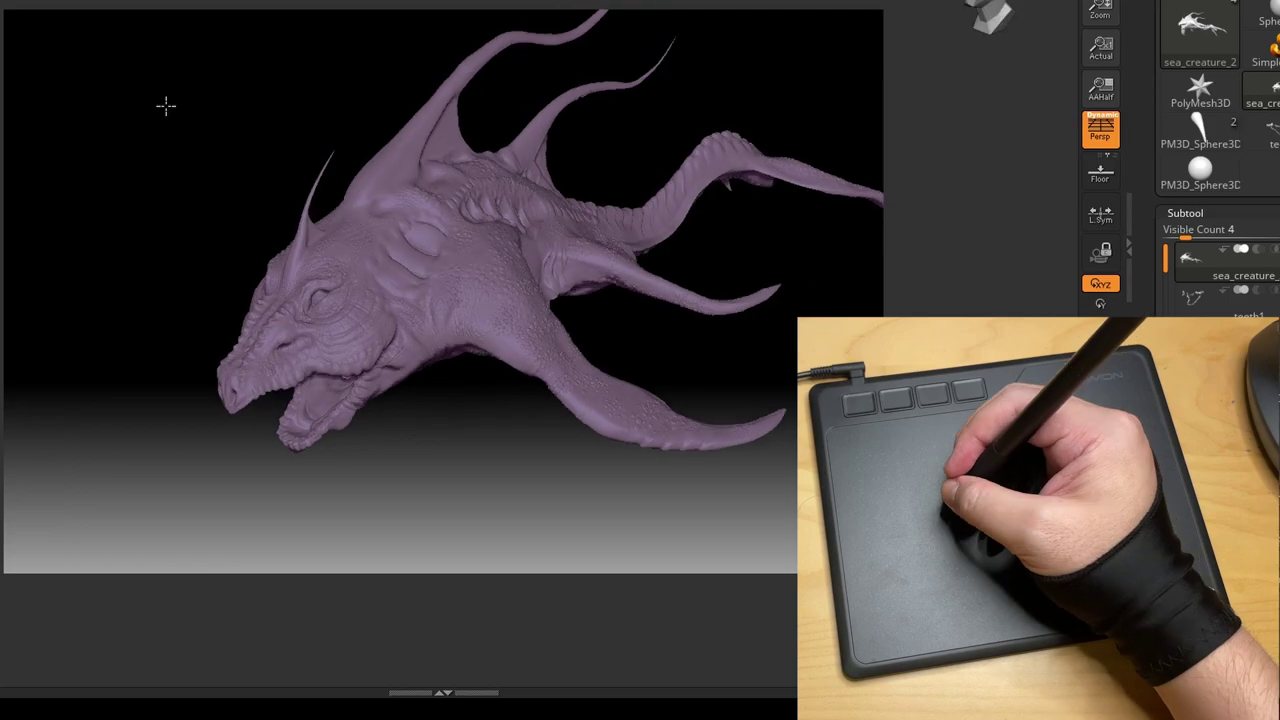
# Spray a lighter colour over the creature's fins, spines and tail tips
pyautogui.click(5, 400)
pyautogui.click(5, 300)
pyautogui.click(14, 183)
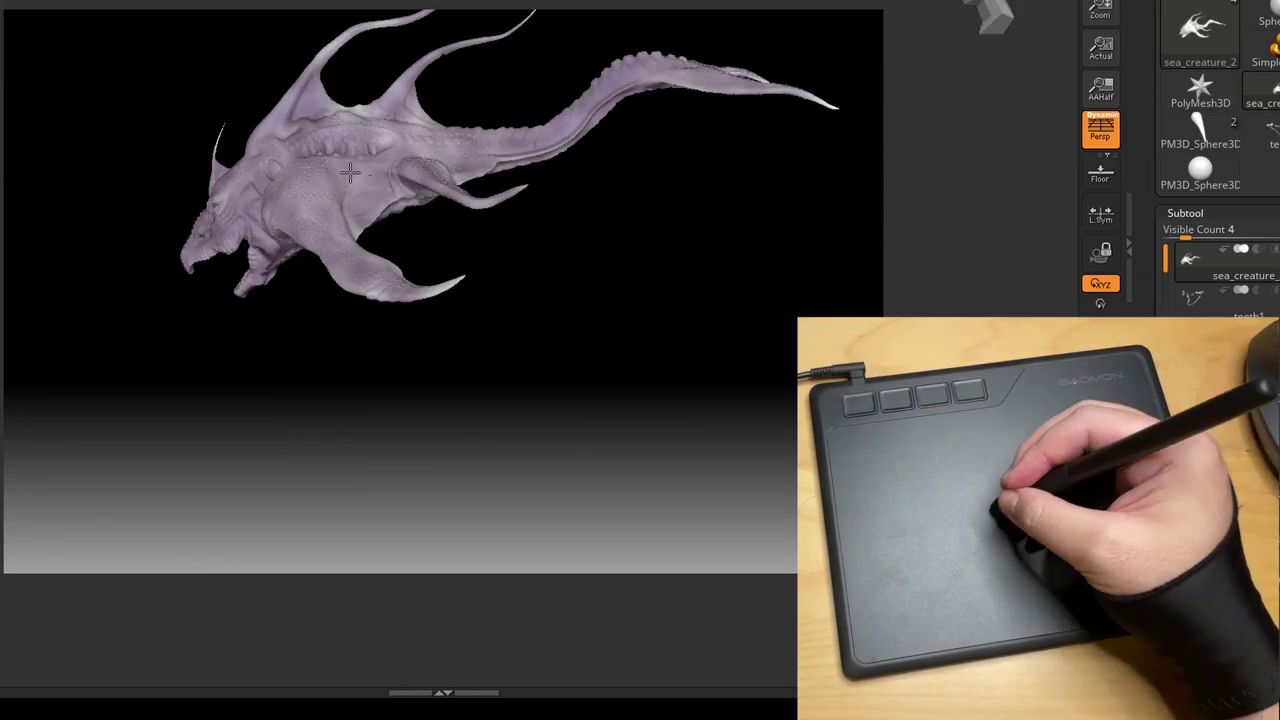
pyautogui.moveTo(351, 171); pyautogui.dragTo(309, 206)
# Mask the creature by its surface detail, hide the mask display, and pick a darker purple paint colour
pyautogui.click(1185, 213)
pyautogui.click(1187, 437)
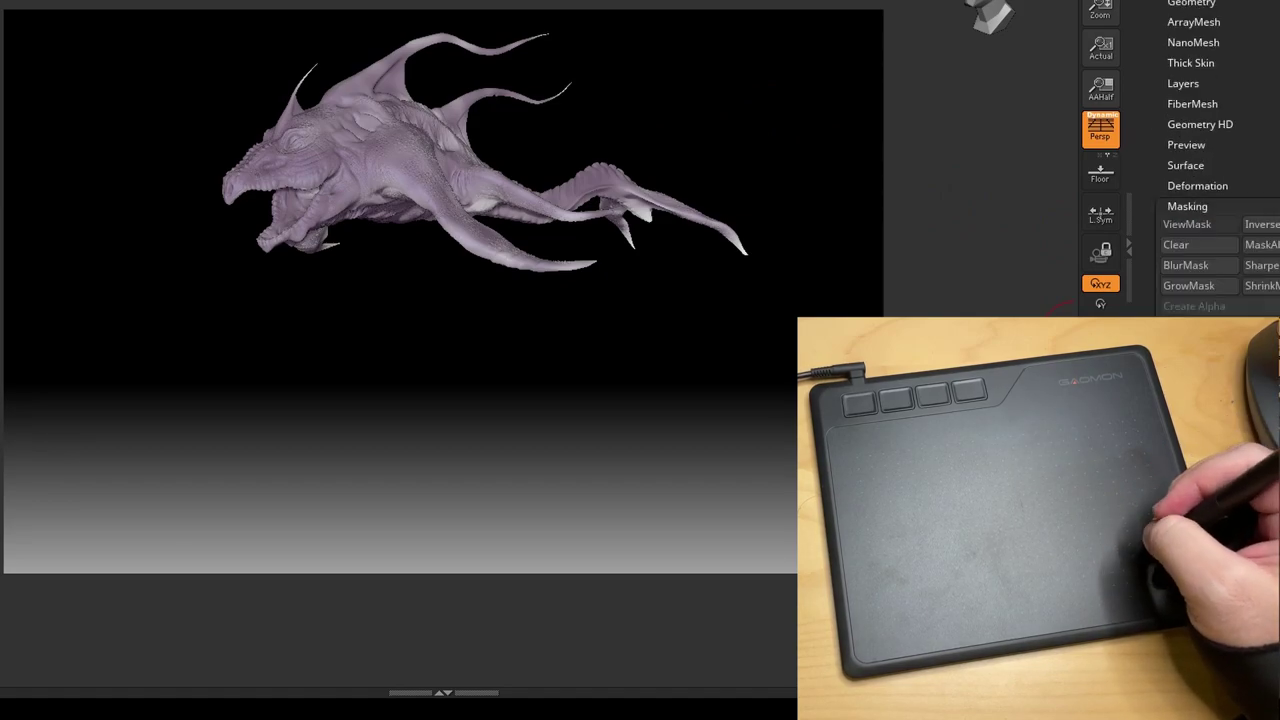
pyautogui.click(1198, 224)
pyautogui.moveTo(331, 354); pyautogui.dragTo(126, 364)
pyautogui.click(12, 183)
pyautogui.hotkey('ctrl', 'h')
# Spray the darker purple over the scales and wrinkles of the head, body, fins and underside
pyautogui.moveTo(105, 149)
pyautogui.mouseDown()
pyautogui.moveTo(89, 114)
pyautogui.moveTo(186, 132)
pyautogui.mouseUp()
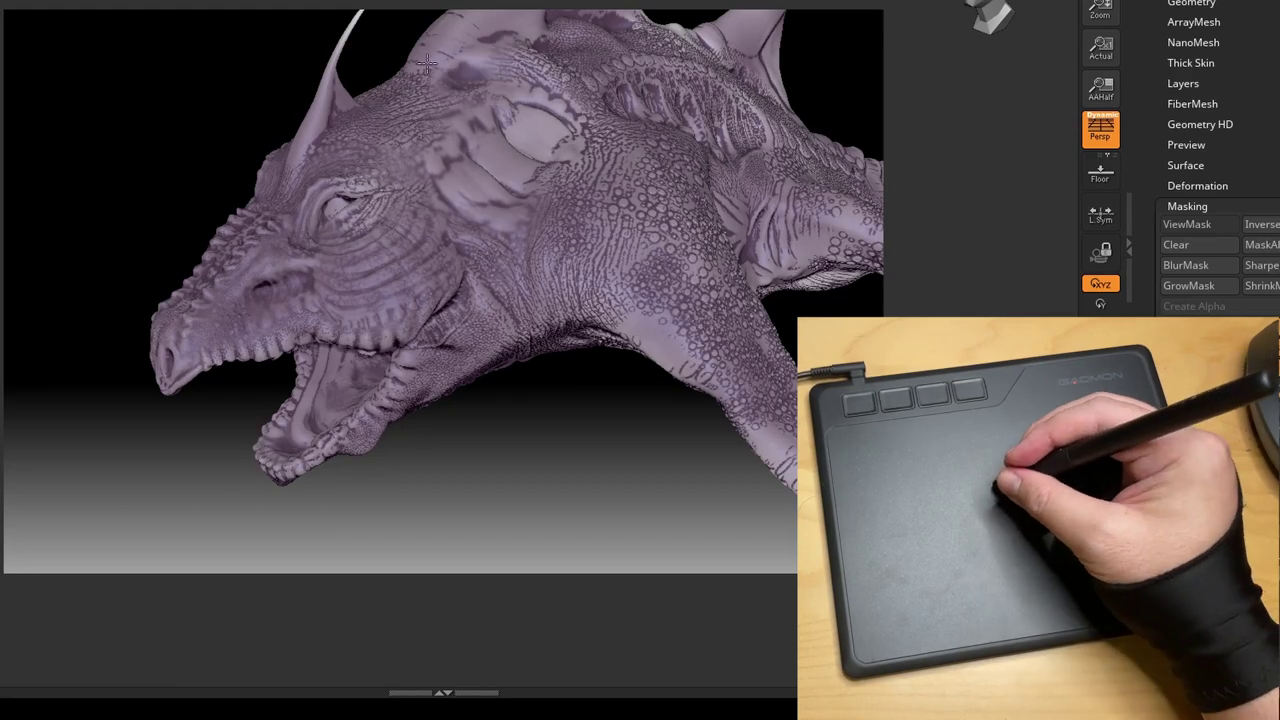
pyautogui.moveTo(578, 470); pyautogui.dragTo(503, 345)
pyautogui.moveTo(536, 292); pyautogui.dragTo(364, 450)
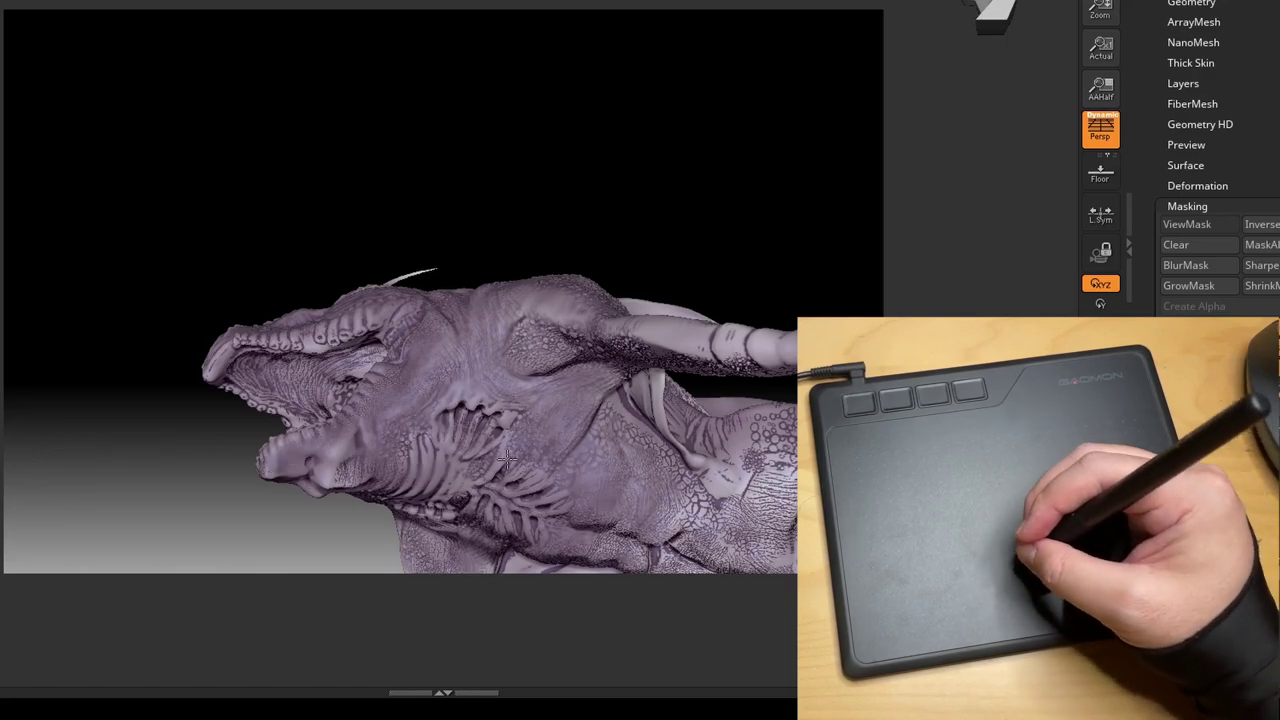
pyautogui.moveTo(283, 399); pyautogui.dragTo(568, 447)
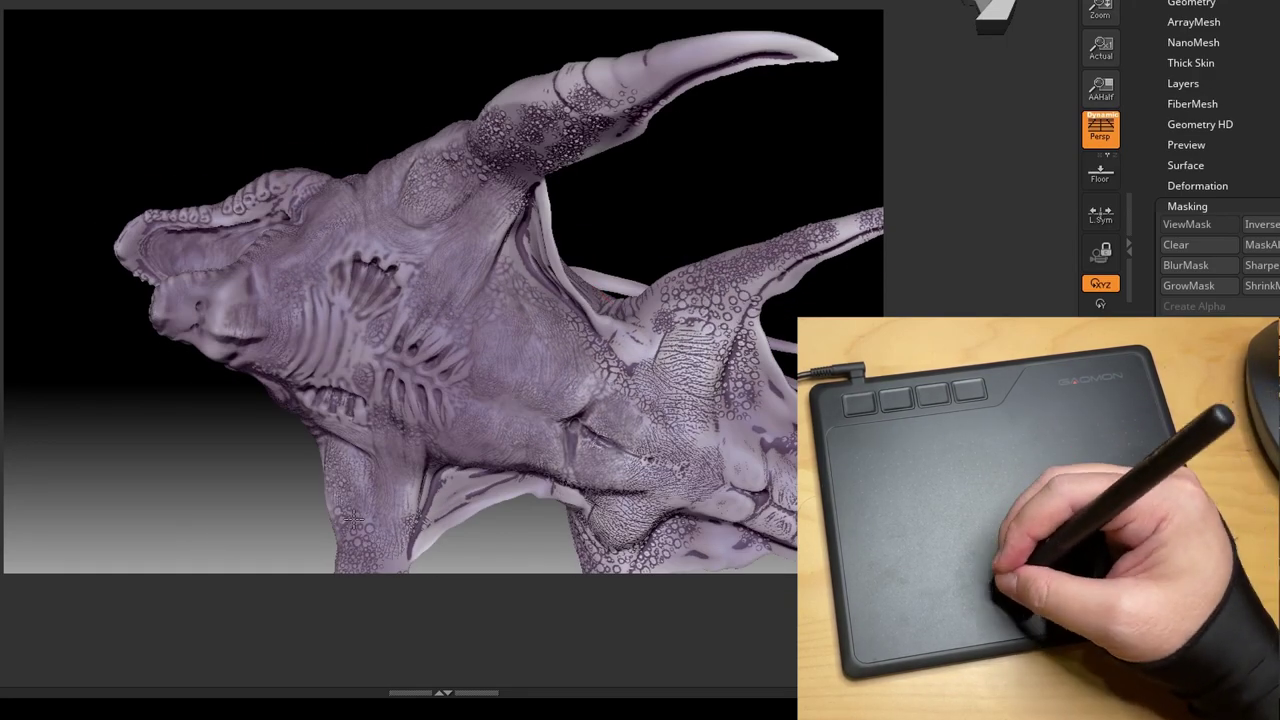
pyautogui.moveTo(664, 338); pyautogui.dragTo(640, 320)
# Try the MatCap Gray and Green Metallic materials on the painted creature
pyautogui.press('F6')
pyautogui.click(843, 266)
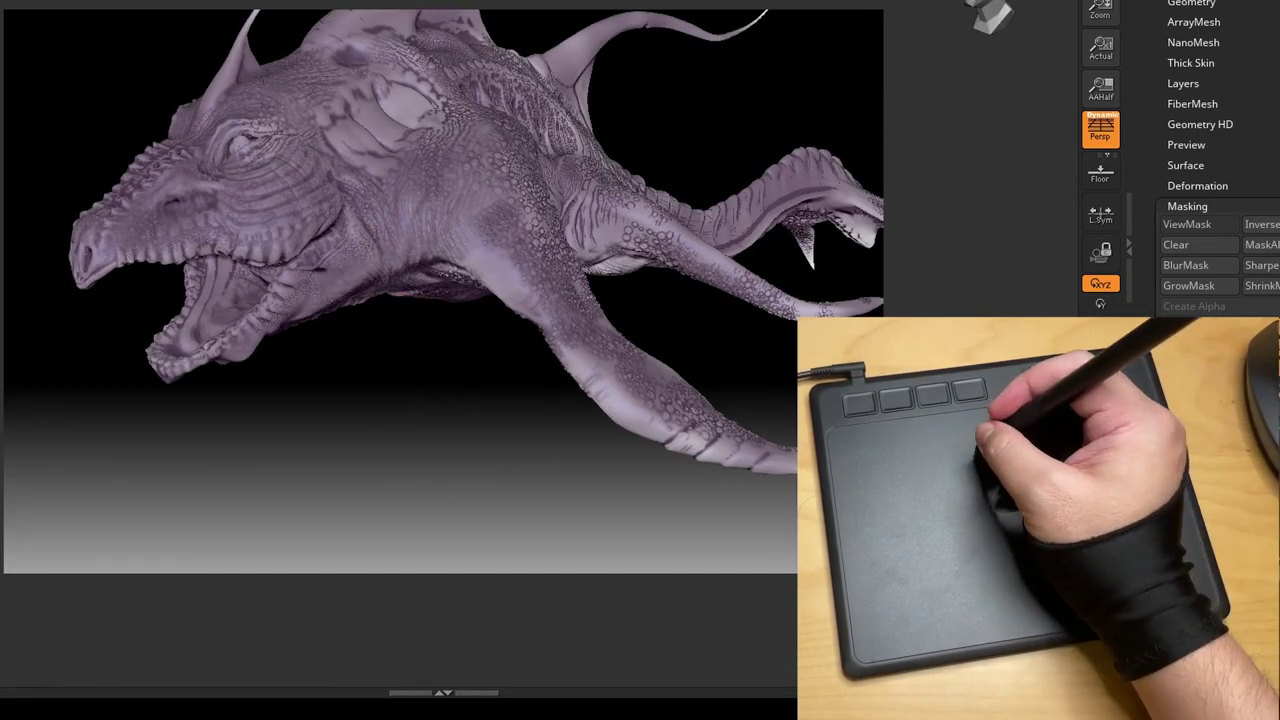
pyautogui.moveTo(110, 370)
pyautogui.mouseDown()
pyautogui.moveTo(346, 403)
pyautogui.moveTo(423, 152)
pyautogui.mouseUp()
pyautogui.press('F6')
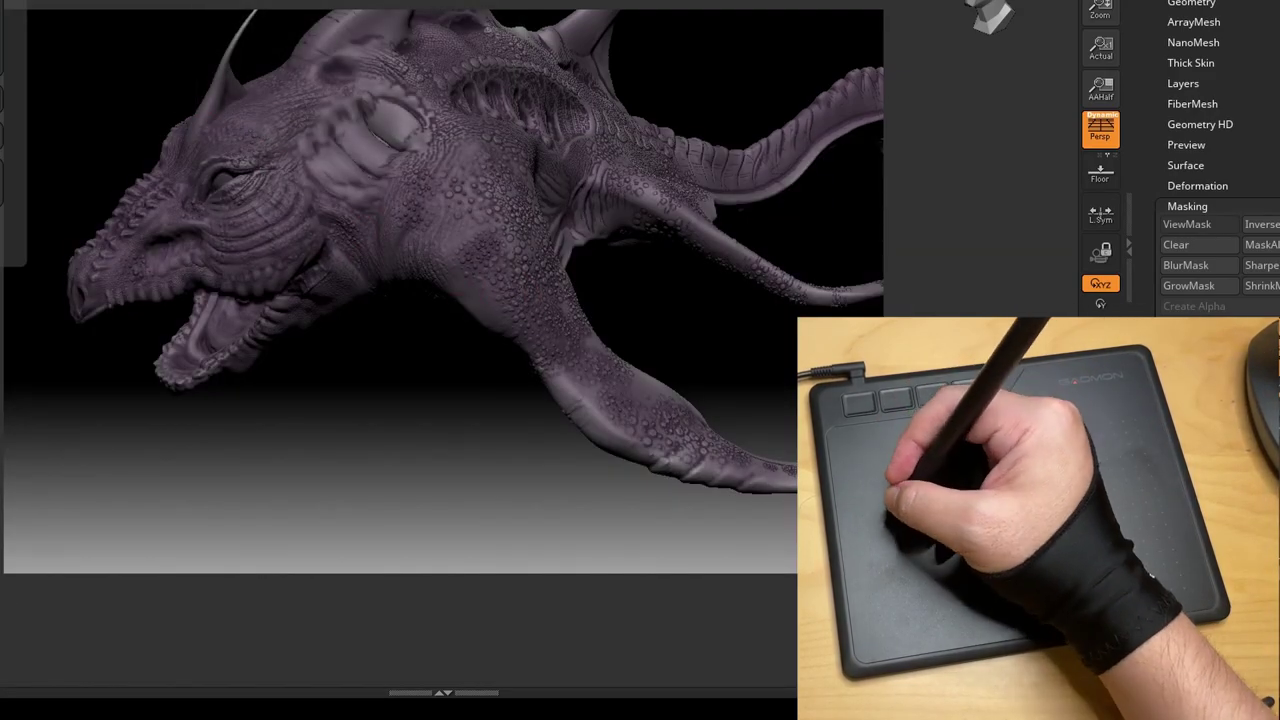
pyautogui.moveTo(371, 420)
pyautogui.mouseDown()
pyautogui.moveTo(423, 414)
pyautogui.moveTo(411, 449)
pyautogui.moveTo(431, 362)
pyautogui.mouseUp()
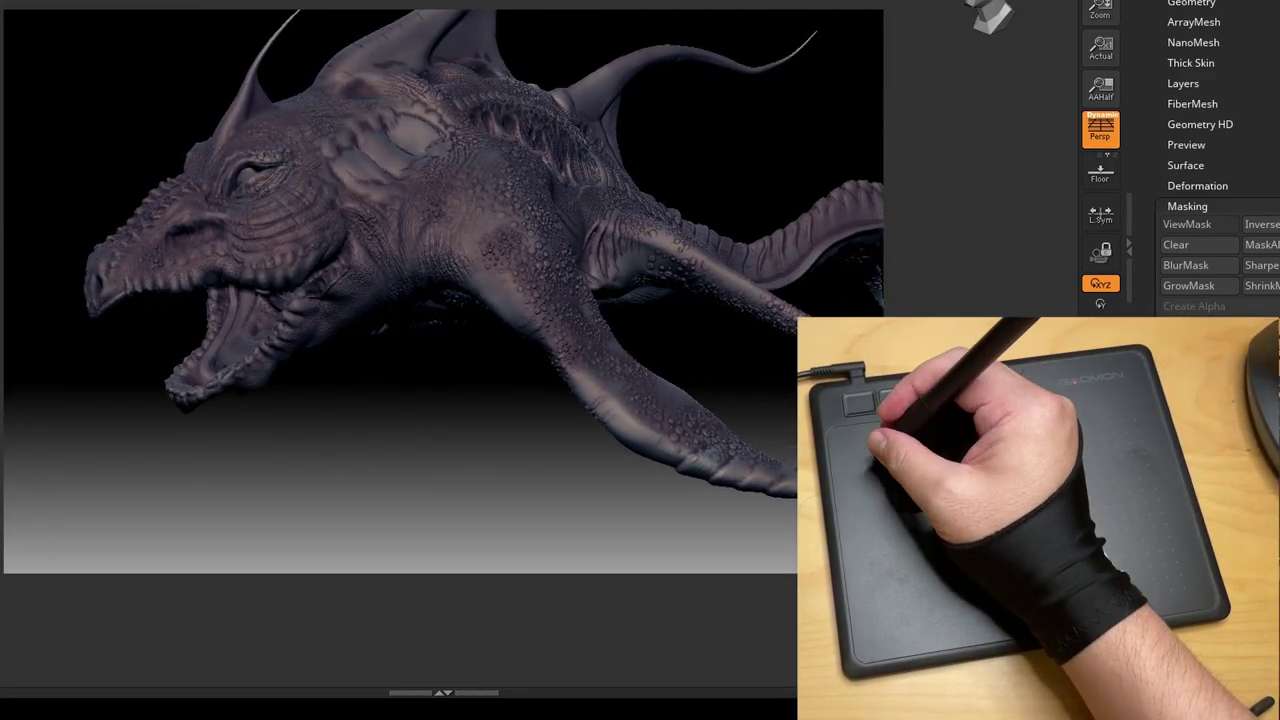
pyautogui.click(220, 2)
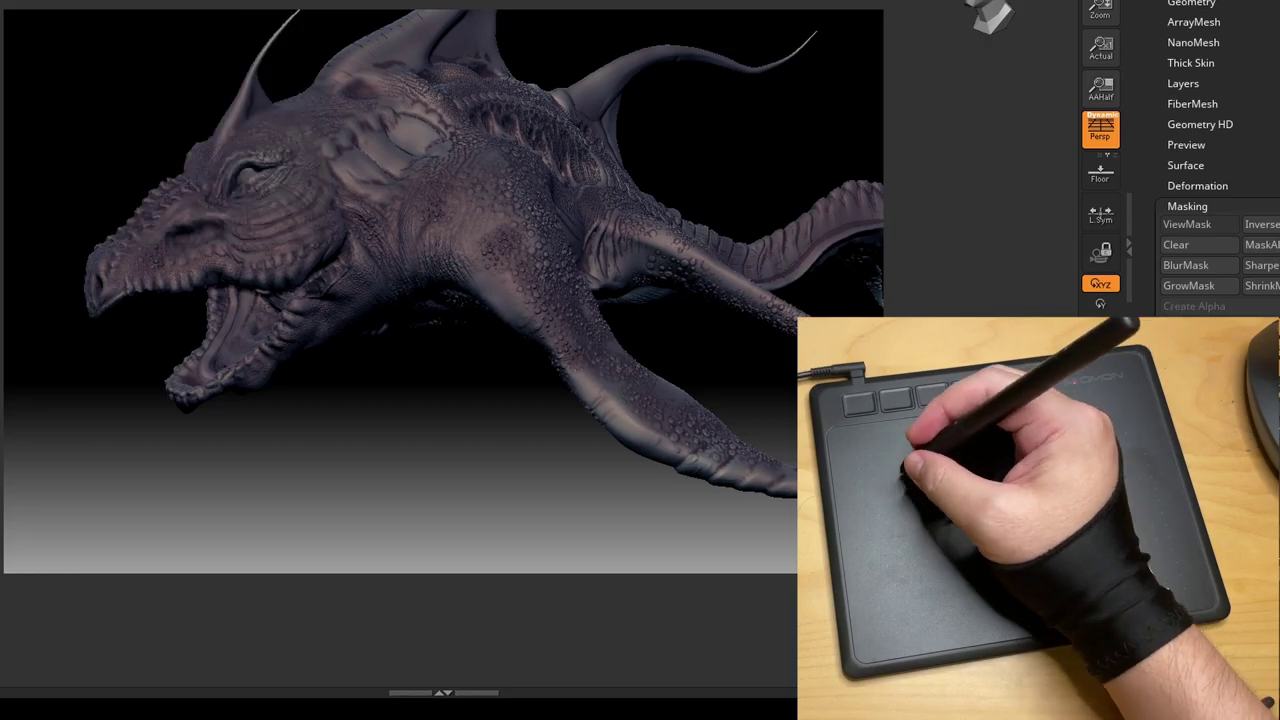
# Apply the SoftPlastic material to the painted creature
pyautogui.press('m')
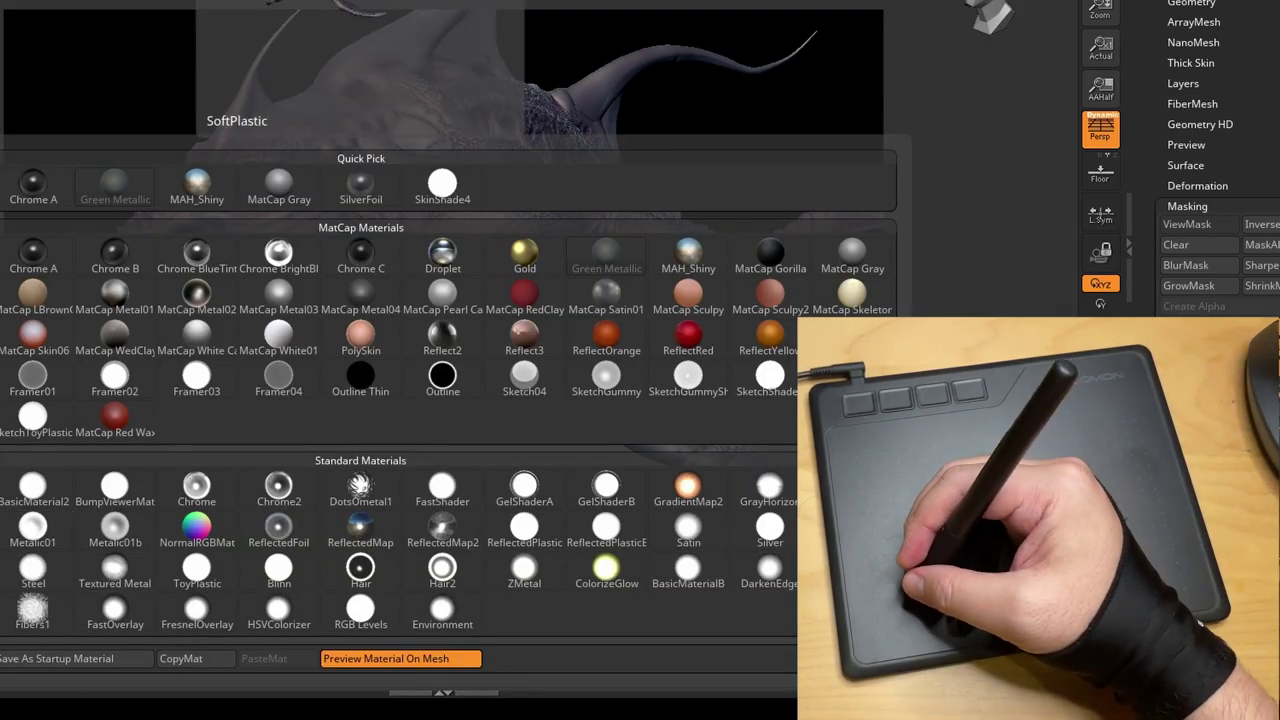
pyautogui.click(3, 571)
pyautogui.moveTo(429, 464); pyautogui.dragTo(300, 420)
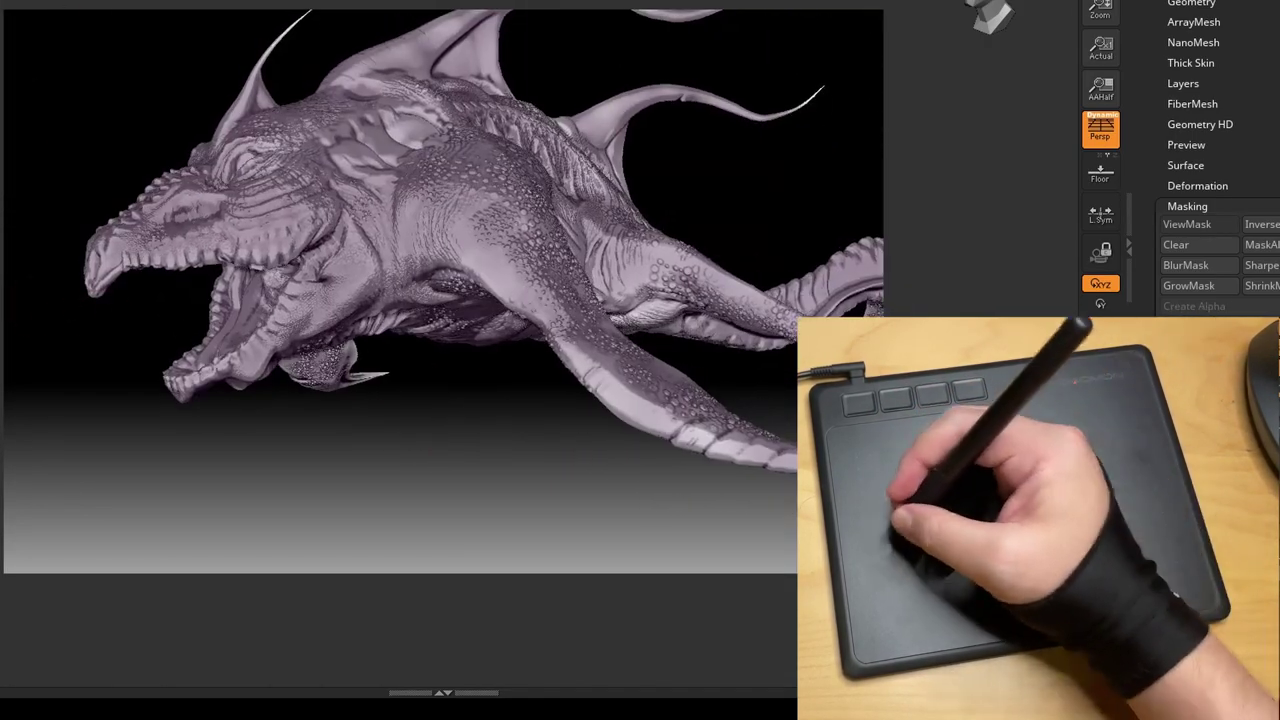
# Examine the painted sea creature from its underside, whole body, back and fins
pyautogui.press('m')
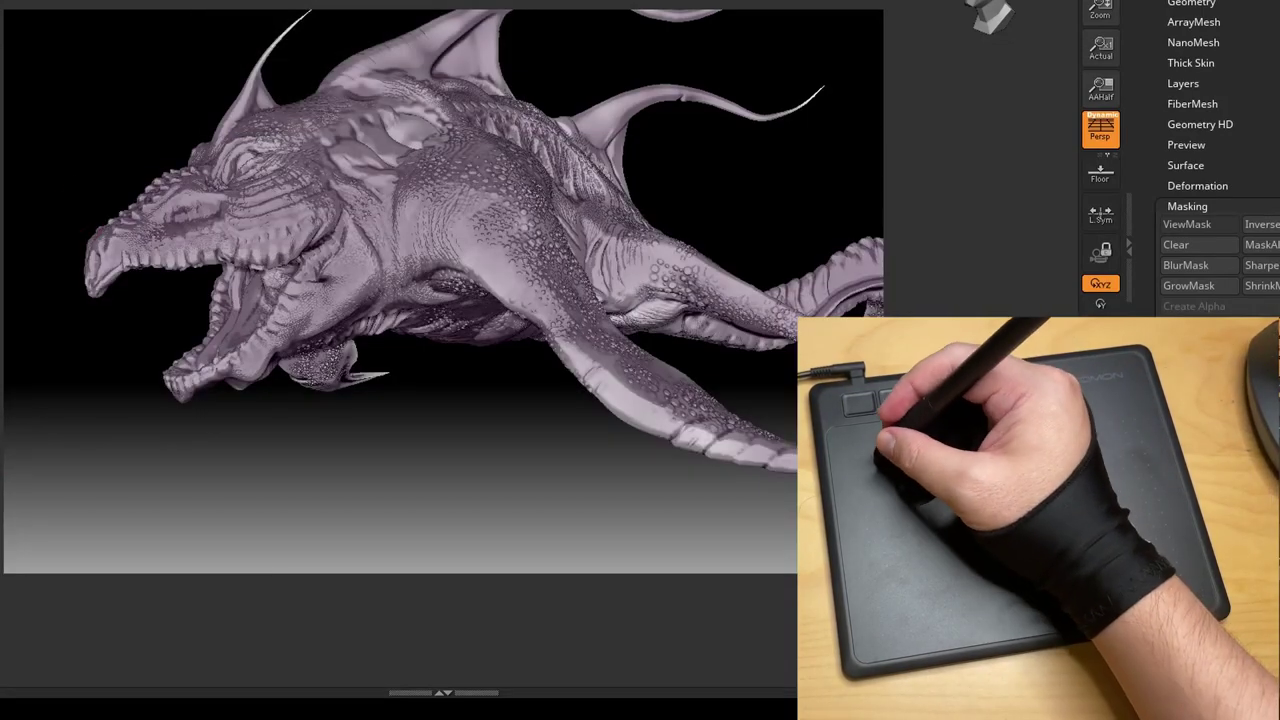
pyautogui.click(140, 2)
pyautogui.click(175, 2)
pyautogui.moveTo(400, 515); pyautogui.dragTo(426, 503)
pyautogui.moveTo(603, 428); pyautogui.dragTo(314, 371)
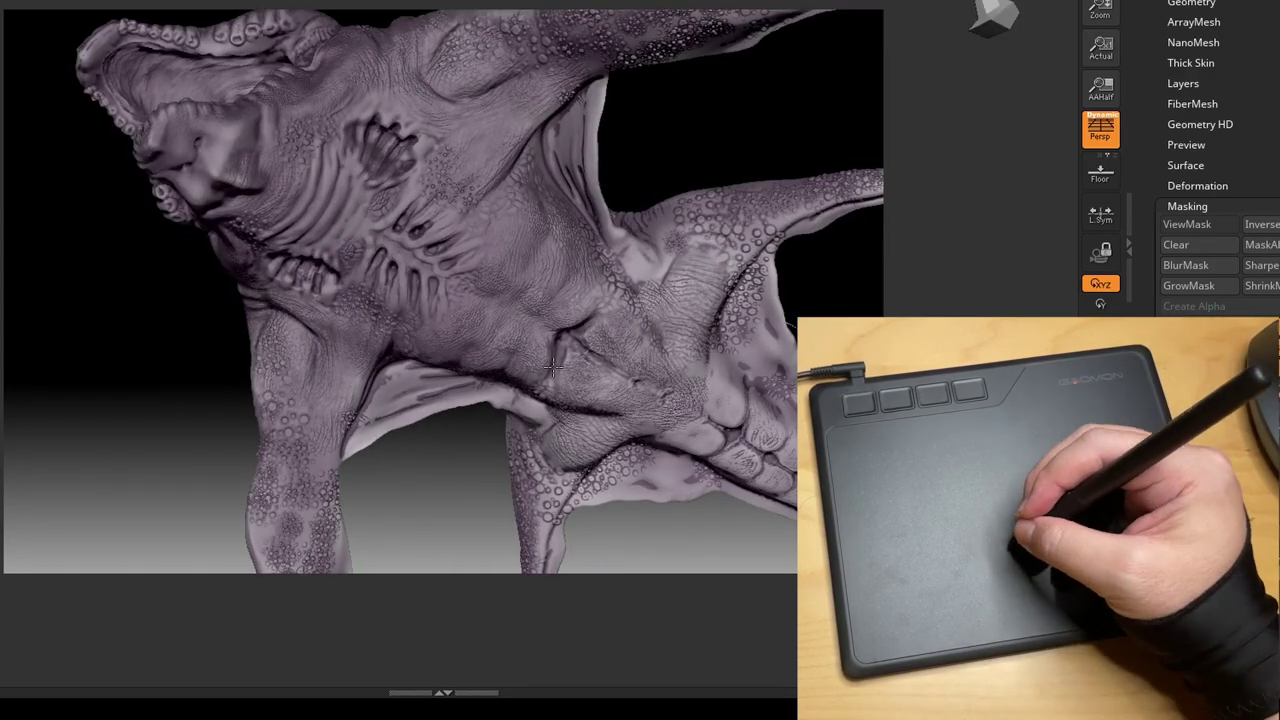
pyautogui.moveTo(708, 273); pyautogui.dragTo(707, 121)
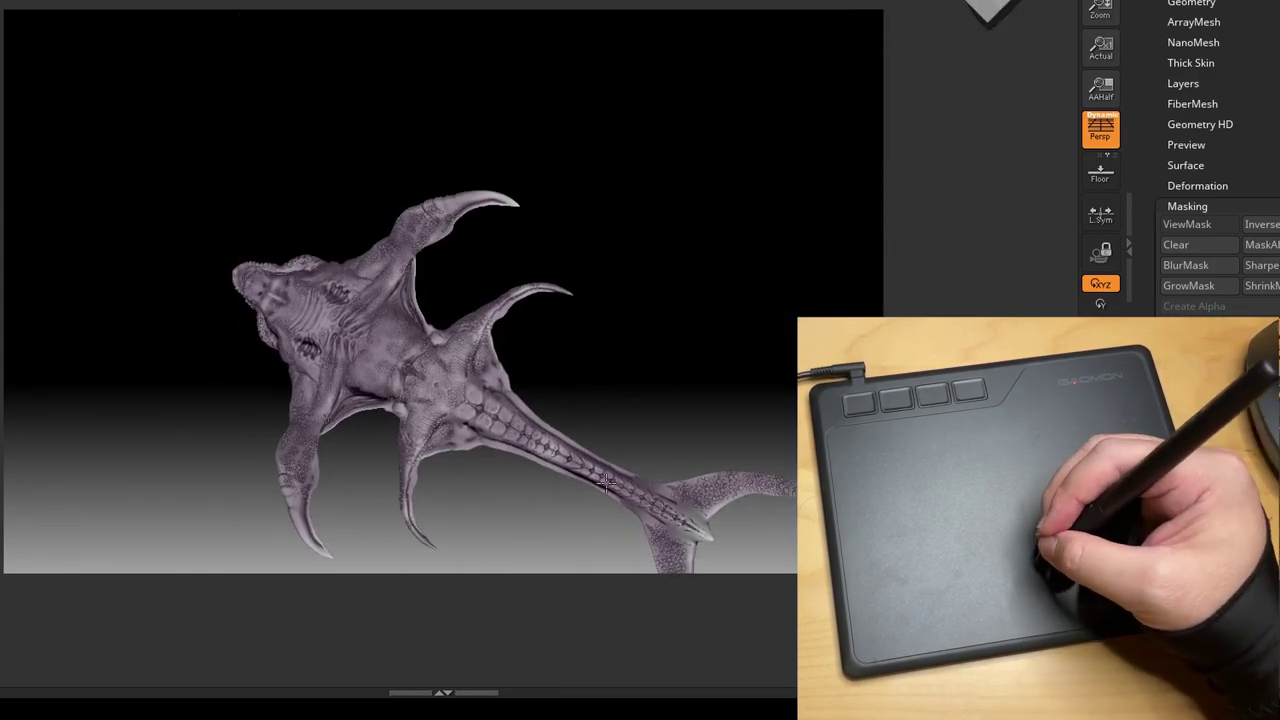
pyautogui.moveTo(758, 482)
pyautogui.mouseDown()
pyautogui.moveTo(683, 443)
pyautogui.moveTo(619, 120)
pyautogui.moveTo(650, 135)
pyautogui.mouseUp()
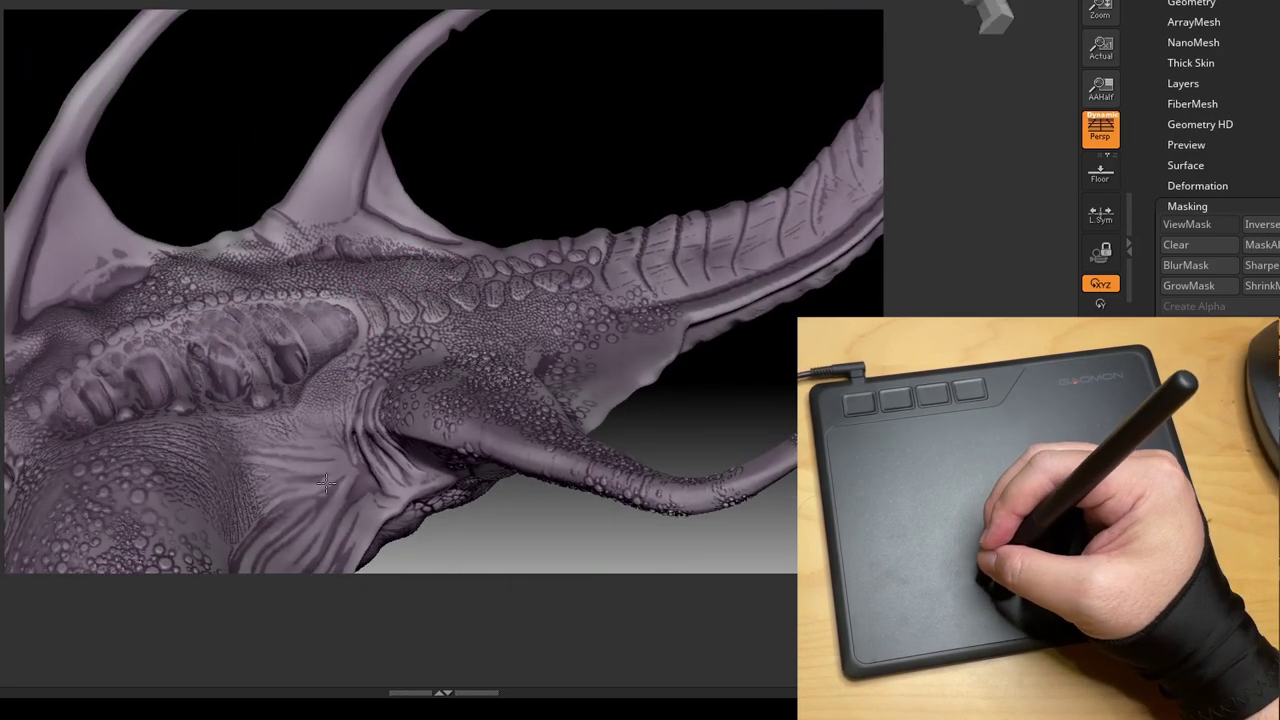
pyautogui.moveTo(338, 481); pyautogui.dragTo(380, 298)
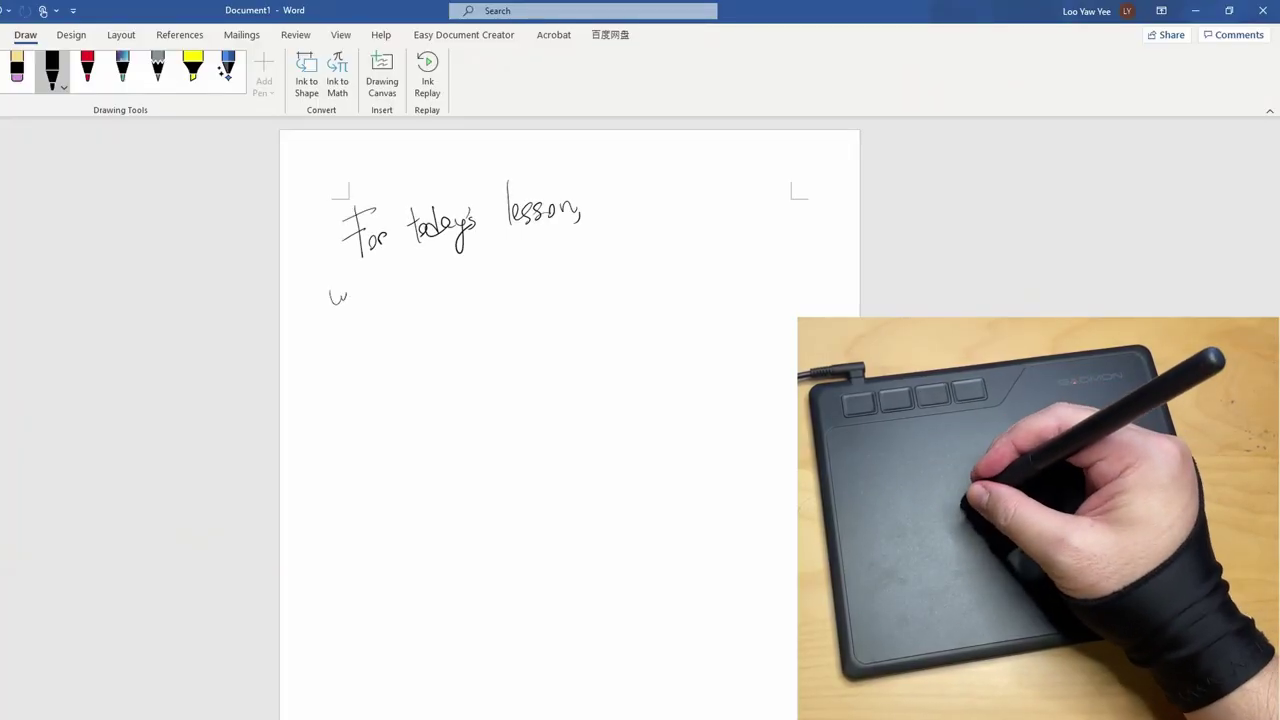
# In Word, handwrite "we gonna learn about animation" under the first line with the black pen and underline "animation"
pyautogui.moveTo(346, 294); pyautogui.dragTo(357, 300)
pyautogui.moveTo(398, 276)
pyautogui.mouseDown()
pyautogui.moveTo(392, 312)
pyautogui.moveTo(446, 268)
pyautogui.mouseUp()
pyautogui.moveTo(486, 236)
pyautogui.mouseDown()
pyautogui.moveTo(488, 270)
pyautogui.moveTo(544, 256)
pyautogui.mouseUp()
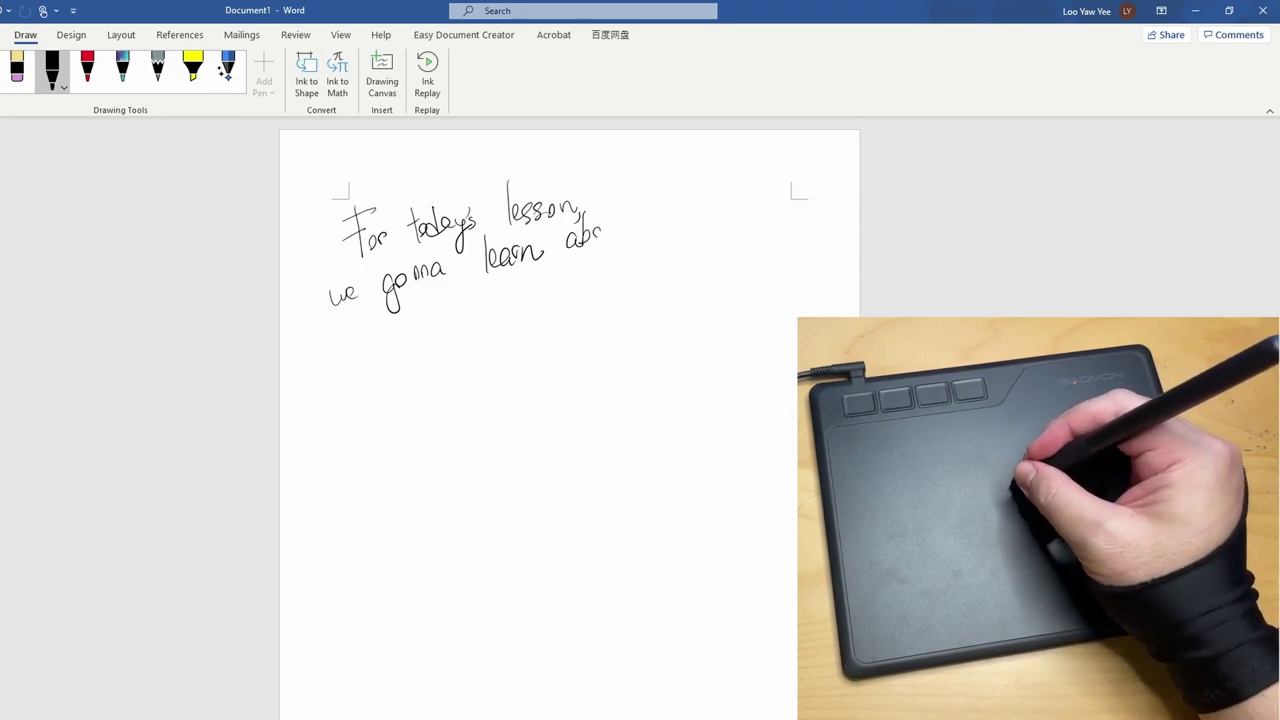
pyautogui.moveTo(601, 226); pyautogui.dragTo(612, 236)
pyautogui.moveTo(623, 202); pyautogui.dragTo(622, 234)
pyautogui.moveTo(614, 220); pyautogui.dragTo(706, 210)
pyautogui.moveTo(714, 188); pyautogui.dragTo(717, 212)
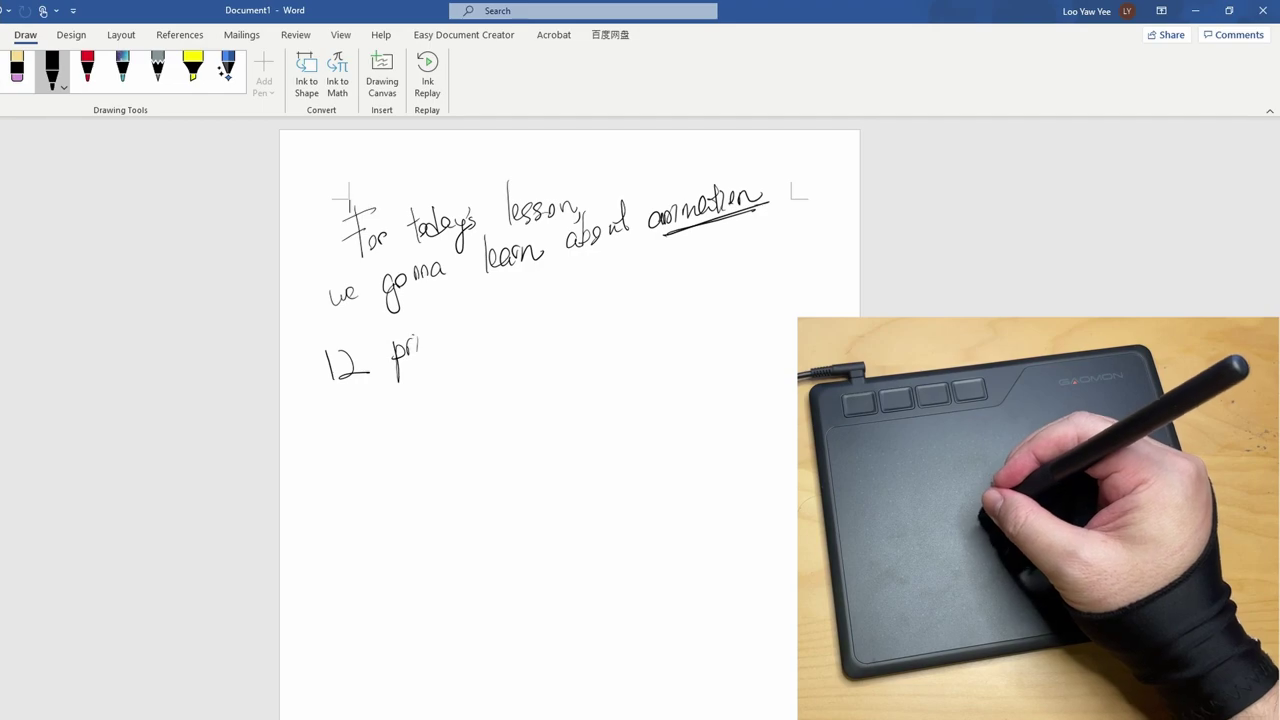
# Finish the handwritten heading "12 principles of animation", underline it and end it with a large exclamation mark
pyautogui.moveTo(466, 334); pyautogui.dragTo(492, 320)
pyautogui.moveTo(526, 304); pyautogui.dragTo(522, 318)
pyautogui.moveTo(542, 278); pyautogui.dragTo(538, 322)
pyautogui.moveTo(604, 290)
pyautogui.mouseDown()
pyautogui.moveTo(648, 262)
pyautogui.moveTo(678, 262)
pyautogui.mouseUp()
pyautogui.moveTo(320, 390); pyautogui.dragTo(704, 292)
pyautogui.moveTo(712, 234); pyautogui.dragTo(716, 266)
pyautogui.click(714, 278)
# Handwrite list items 1. Anticipation, 2. Secondary Action and 3. Squash & Stretch under the heading
pyautogui.moveTo(335, 418); pyautogui.dragTo(336, 440)
pyautogui.click(343, 435)
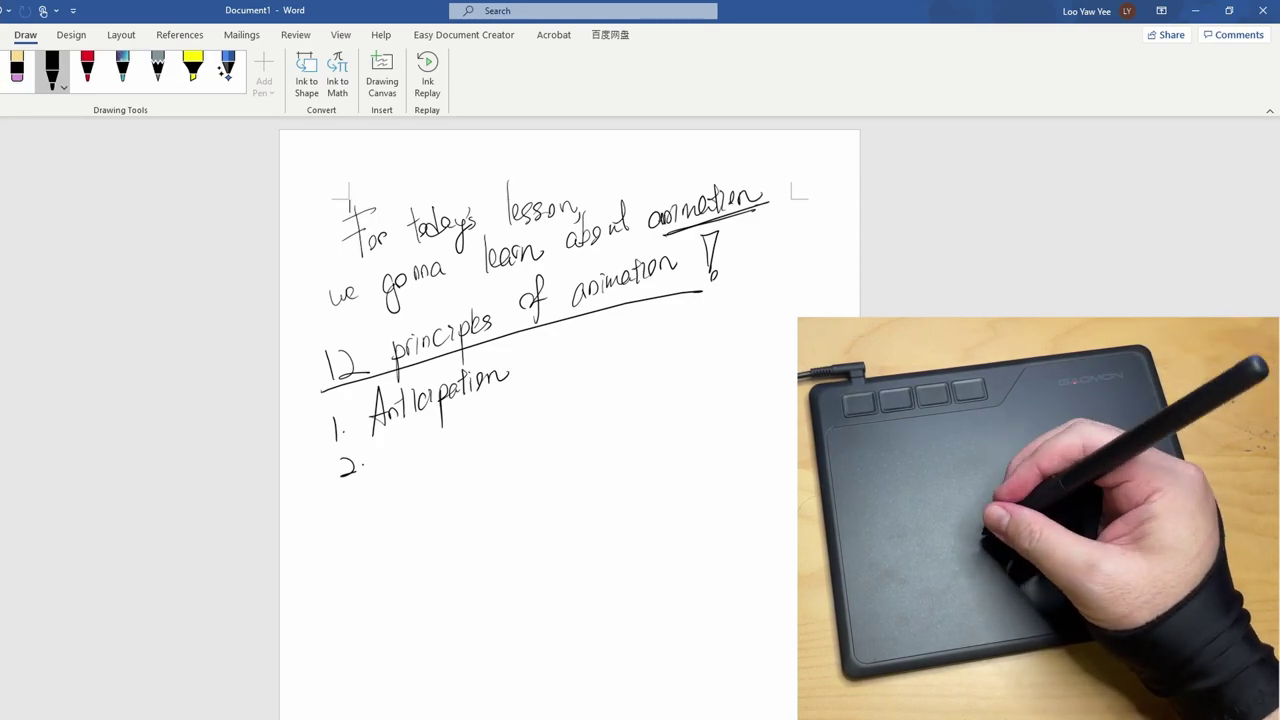
pyautogui.moveTo(500, 412); pyautogui.dragTo(574, 392)
pyautogui.moveTo(348, 488); pyautogui.dragTo(350, 514)
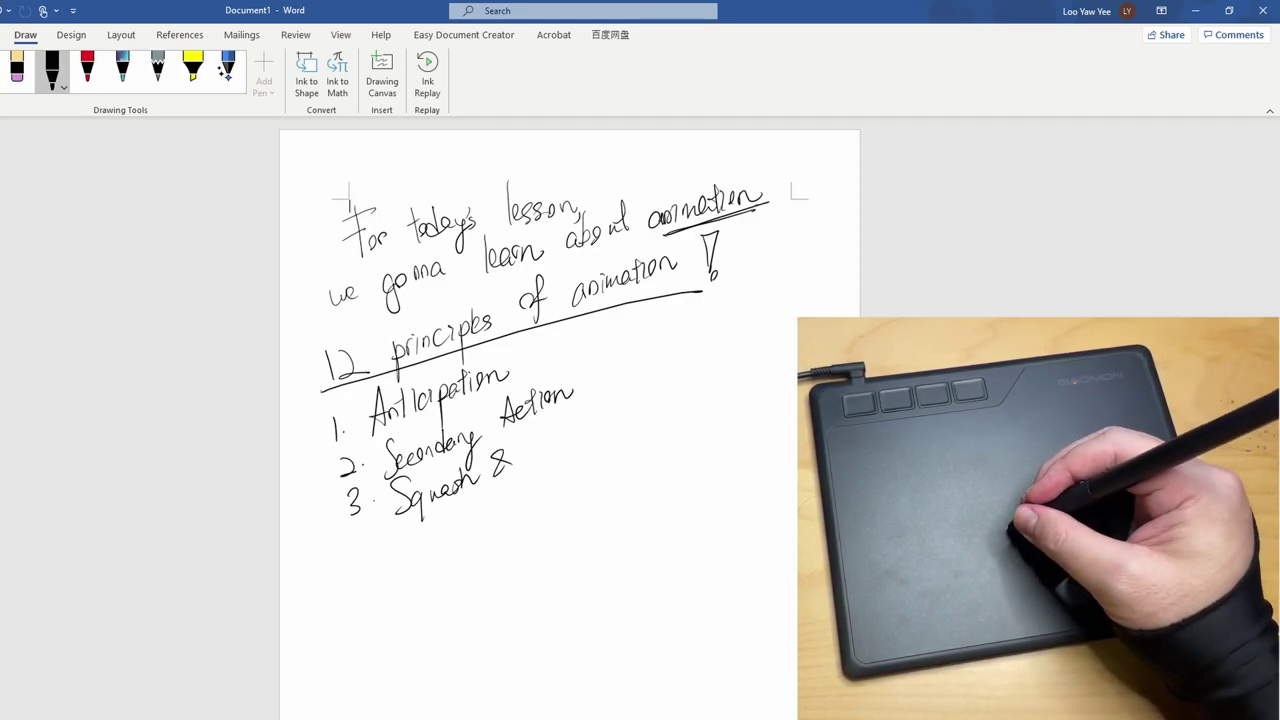
# Continue the handwritten list with 4. Follow through, 5. Overlapping Action, 6. Staging, and dotted placeholders for 7 and 8
pyautogui.moveTo(368, 537); pyautogui.dragTo(382, 556)
pyautogui.moveTo(374, 540); pyautogui.dragTo(372, 566)
pyautogui.click(381, 558)
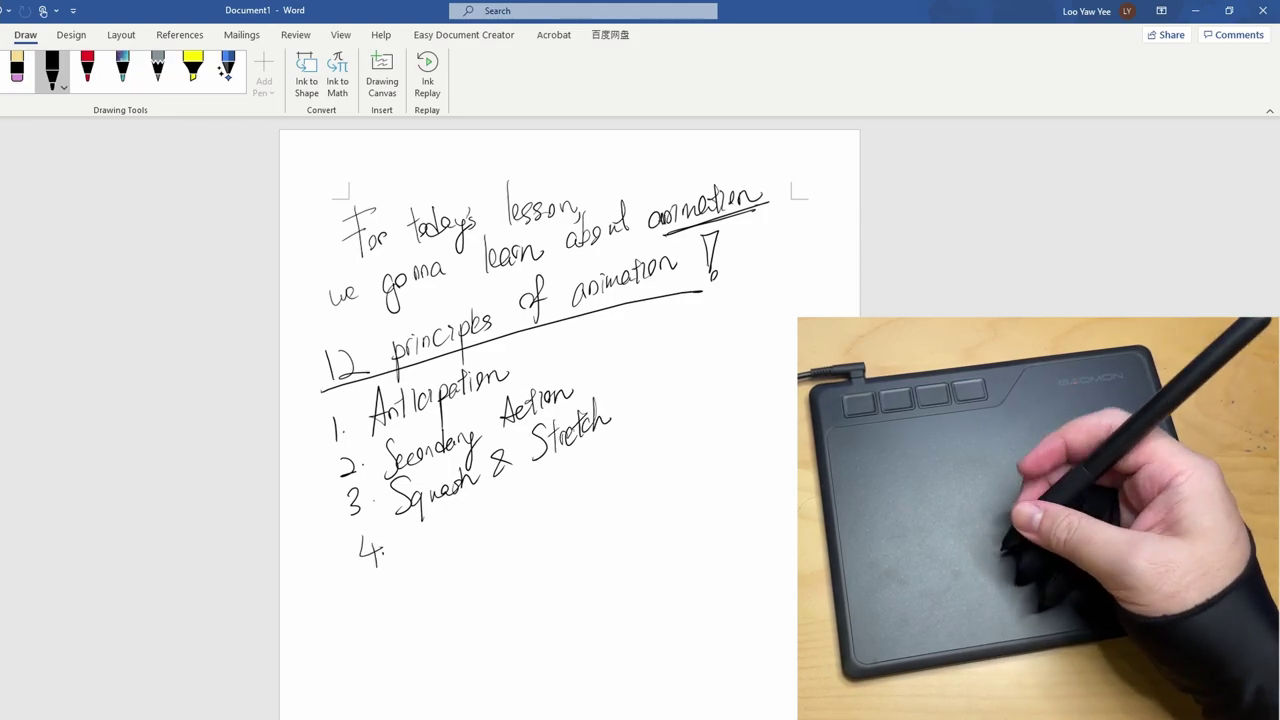
pyautogui.moveTo(416, 526); pyautogui.dragTo(409, 566)
pyautogui.moveTo(406, 546); pyautogui.dragTo(420, 544)
pyautogui.moveTo(426, 542); pyautogui.dragTo(427, 541)
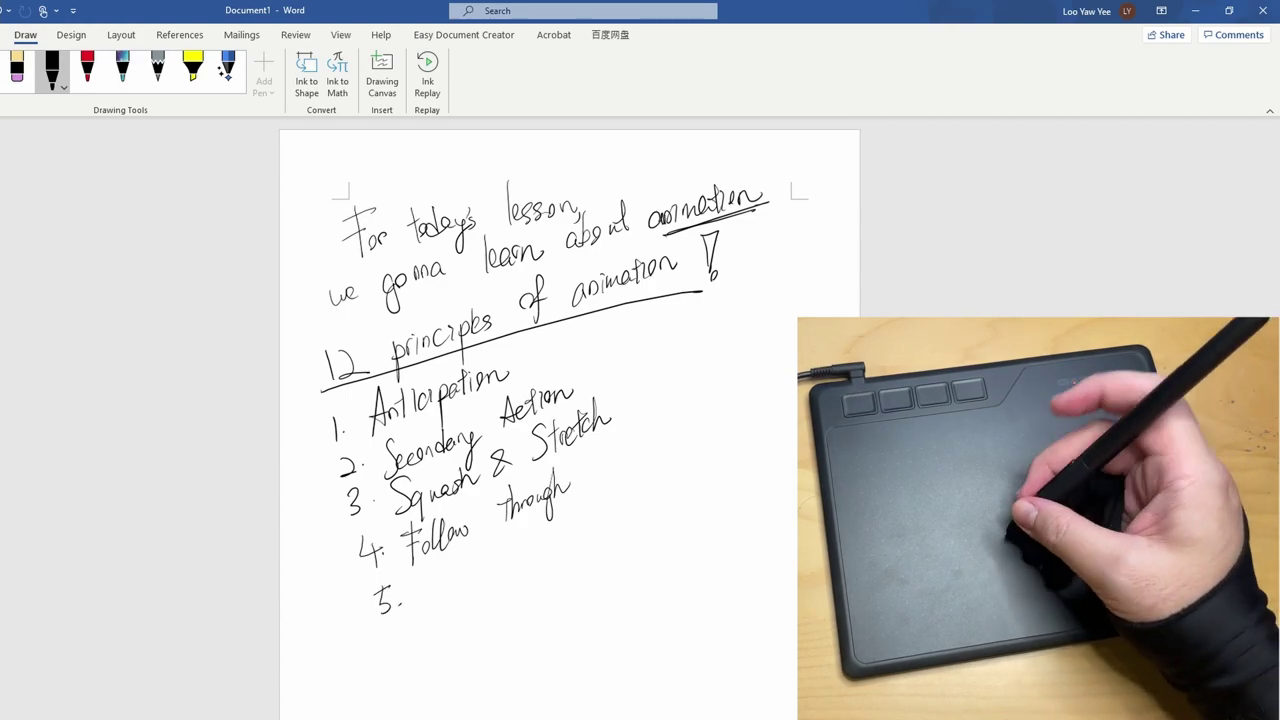
pyautogui.moveTo(505, 548); pyautogui.dragTo(522, 570)
pyautogui.moveTo(562, 525); pyautogui.dragTo(576, 496)
pyautogui.moveTo(588, 506); pyautogui.dragTo(582, 522)
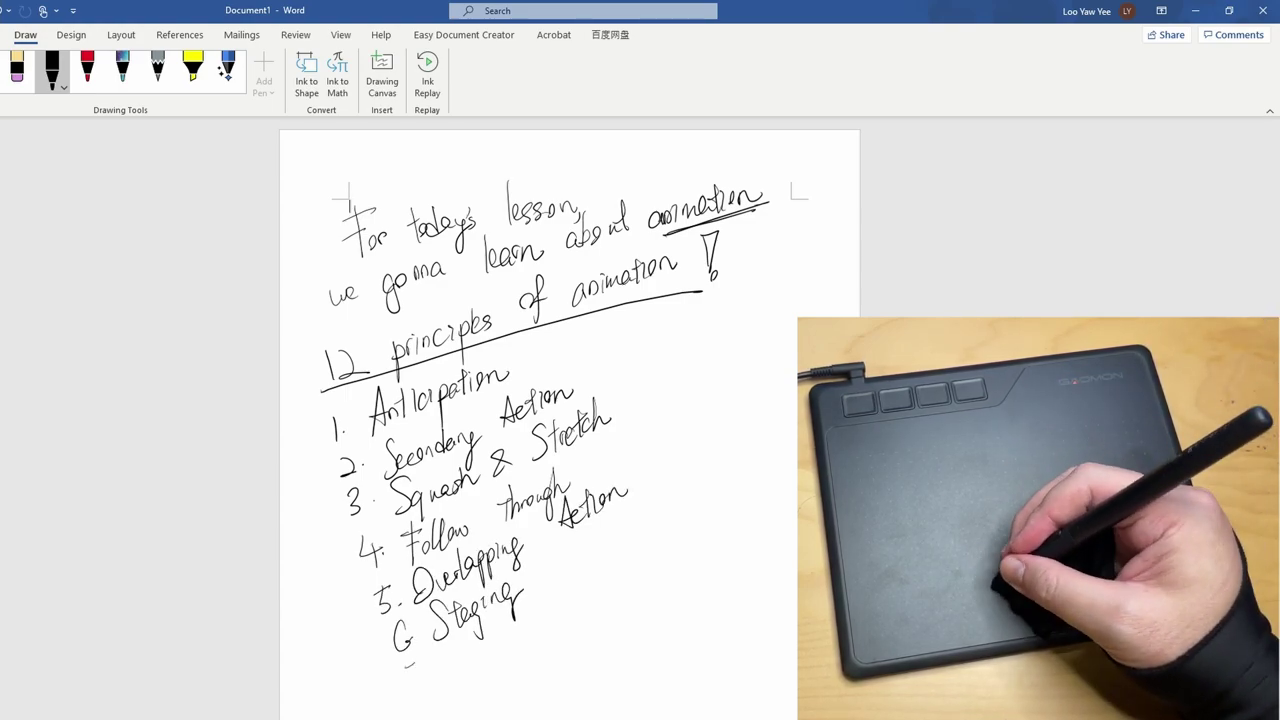
pyautogui.moveTo(654, 488)
pyautogui.mouseDown()
pyautogui.moveTo(633, 338)
pyautogui.moveTo(636, 376)
pyautogui.mouseUp()
pyautogui.click(642, 400)
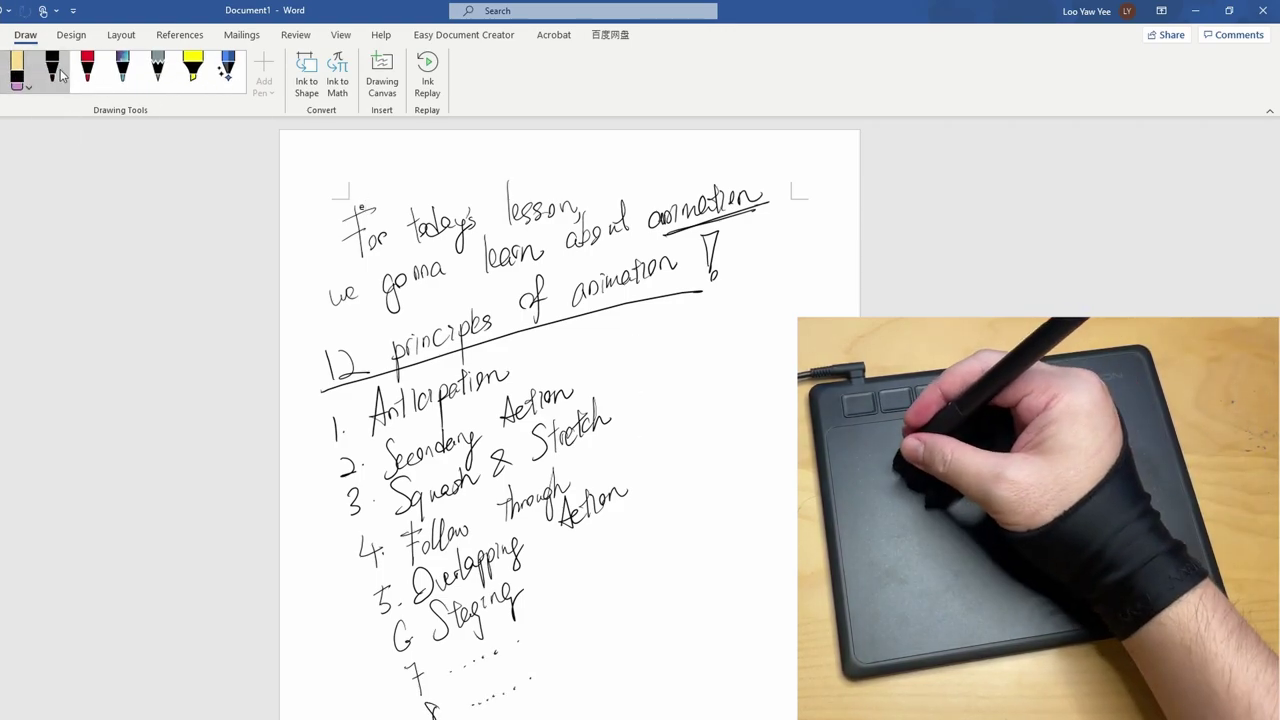
# Return to the black pen and draw a line separating the blank area beside the list
pyautogui.click(52, 70)
pyautogui.press('Escape')
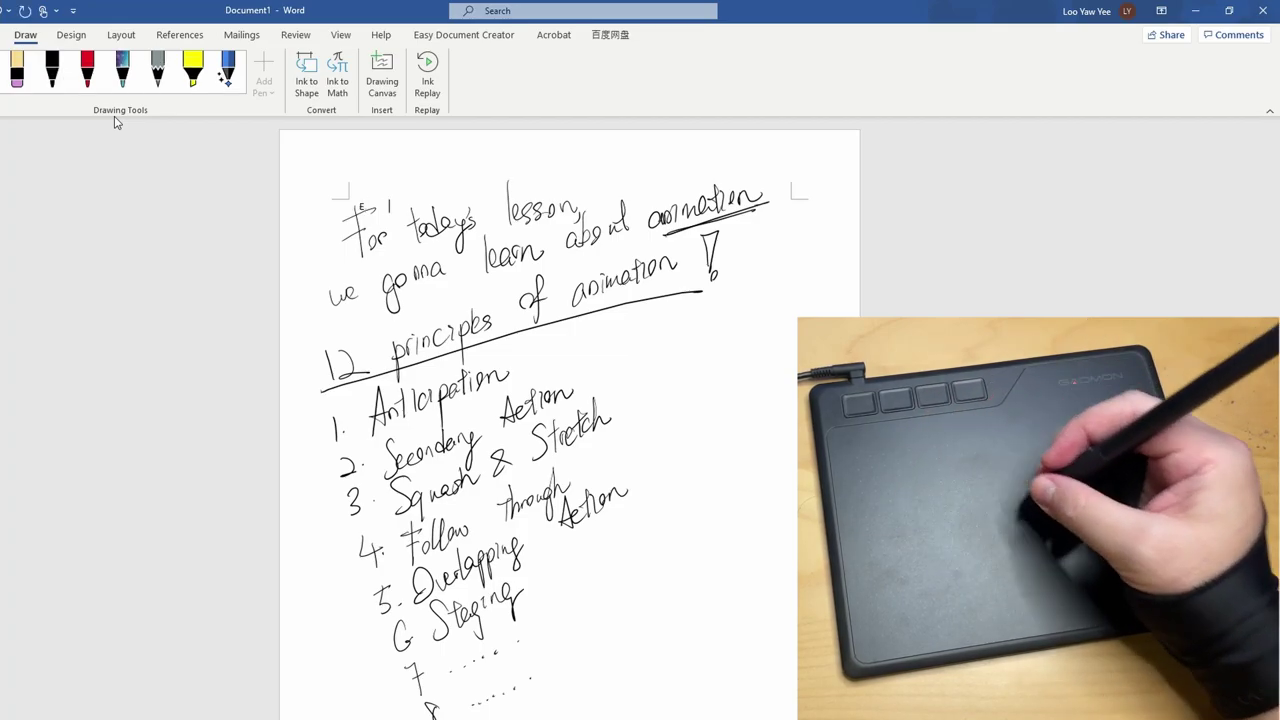
pyautogui.moveTo(811, 263)
pyautogui.mouseDown()
pyautogui.moveTo(813, 175)
pyautogui.moveTo(584, 345)
pyautogui.mouseUp()
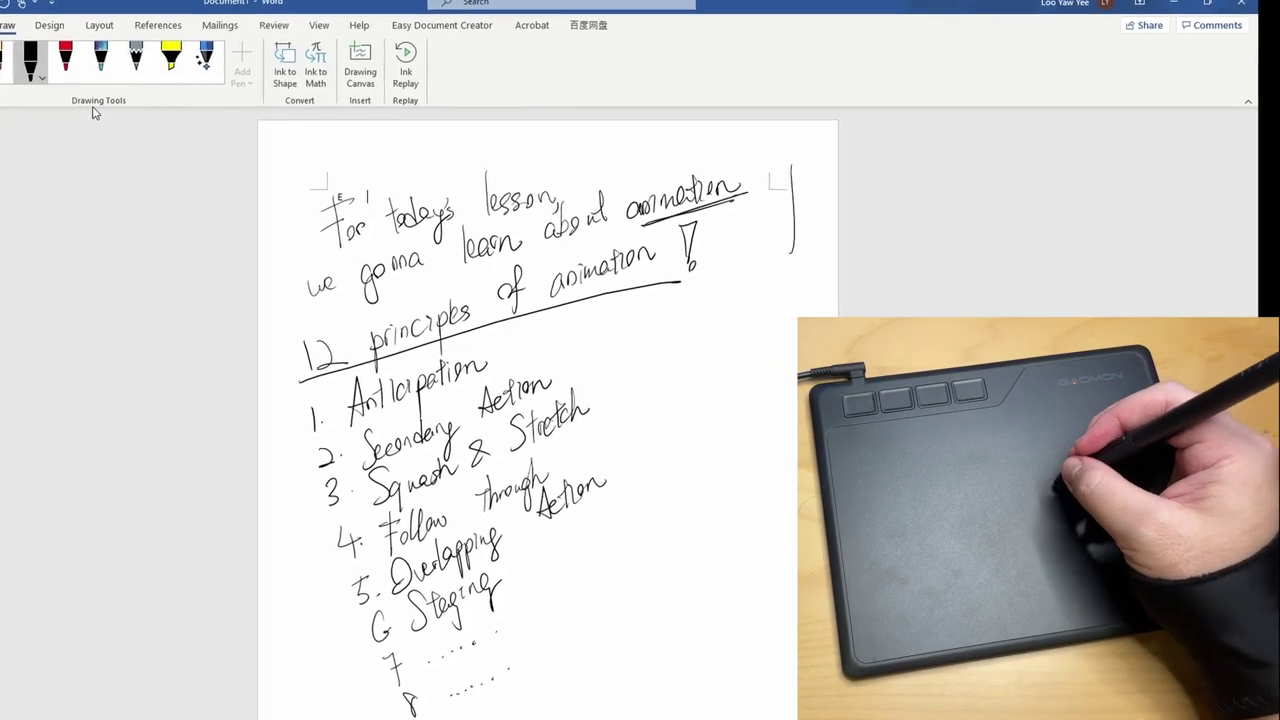
pyautogui.moveTo(584, 345); pyautogui.dragTo(660, 719)
# Handwrite "You can use this tablet to write notes or take notes, For Teachers/Students" beside the list and underline "Students"
pyautogui.moveTo(627, 352); pyautogui.dragTo(633, 388)
pyautogui.moveTo(644, 348); pyautogui.dragTo(786, 292)
pyautogui.moveTo(568, 402)
pyautogui.mouseDown()
pyautogui.moveTo(625, 400)
pyautogui.moveTo(714, 350)
pyautogui.mouseUp()
pyautogui.moveTo(648, 428); pyautogui.dragTo(698, 400)
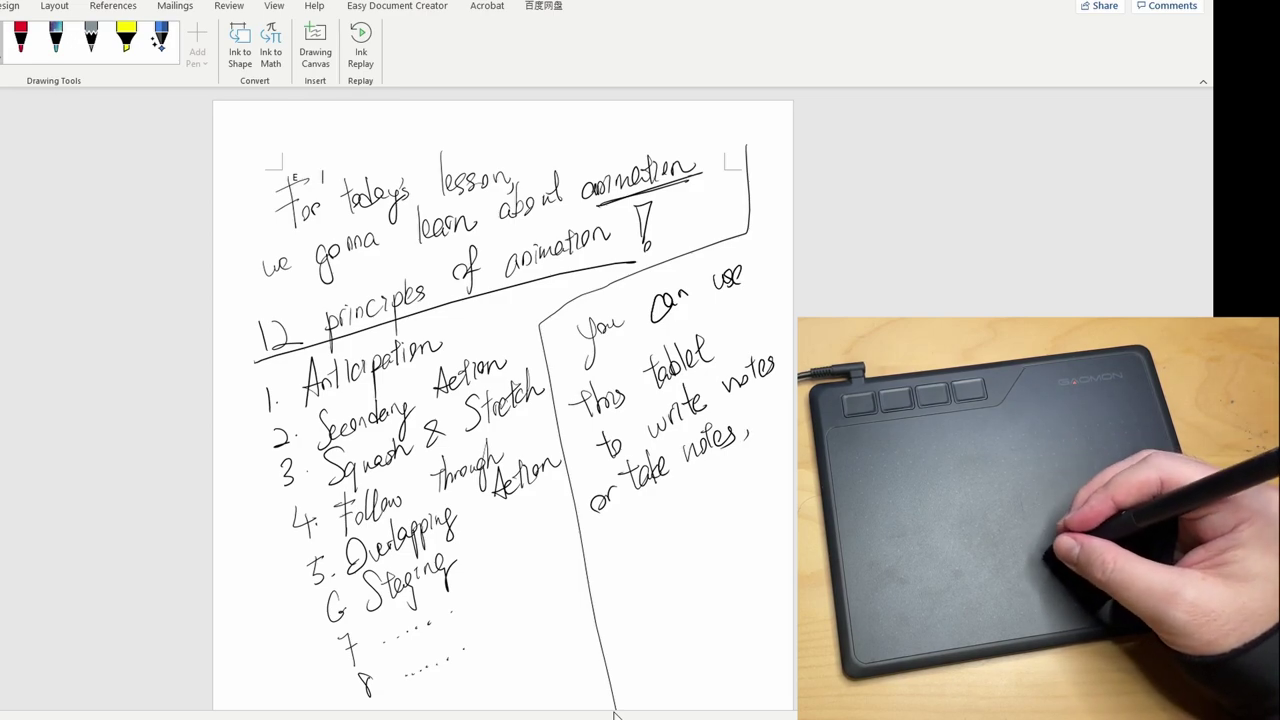
pyautogui.moveTo(640, 530); pyautogui.dragTo(718, 485)
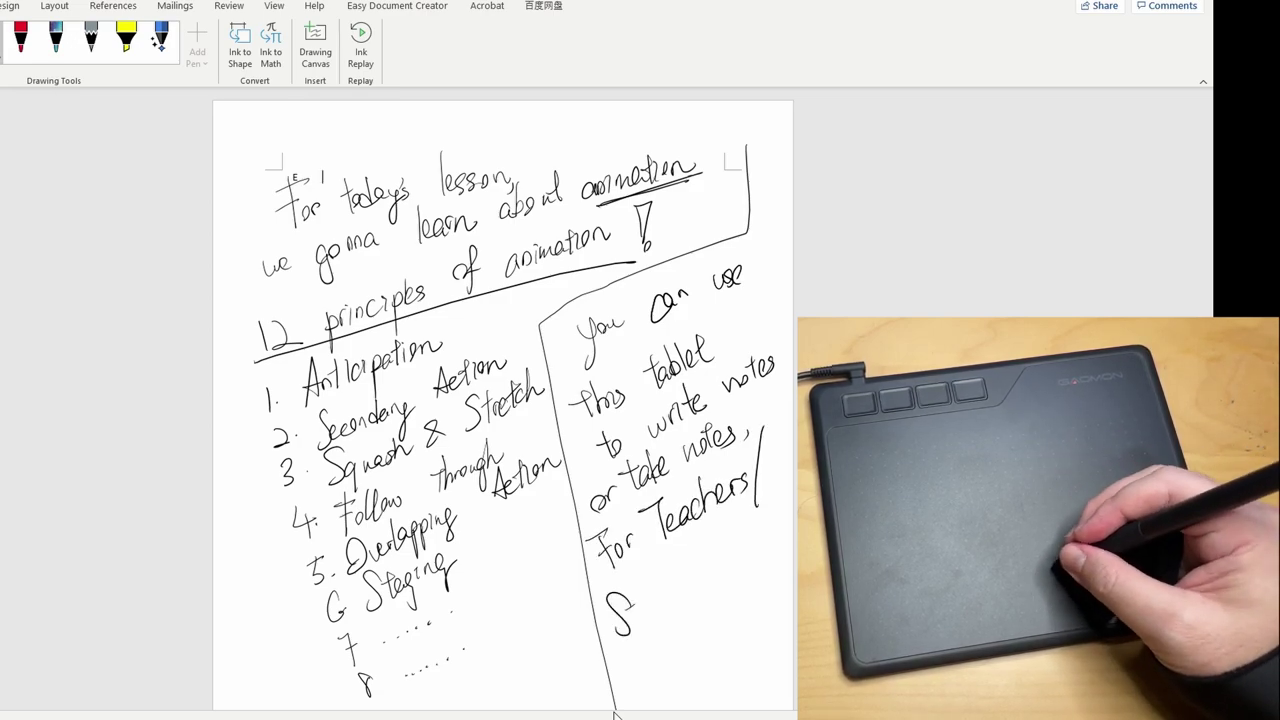
pyautogui.moveTo(628, 598); pyautogui.dragTo(690, 575)
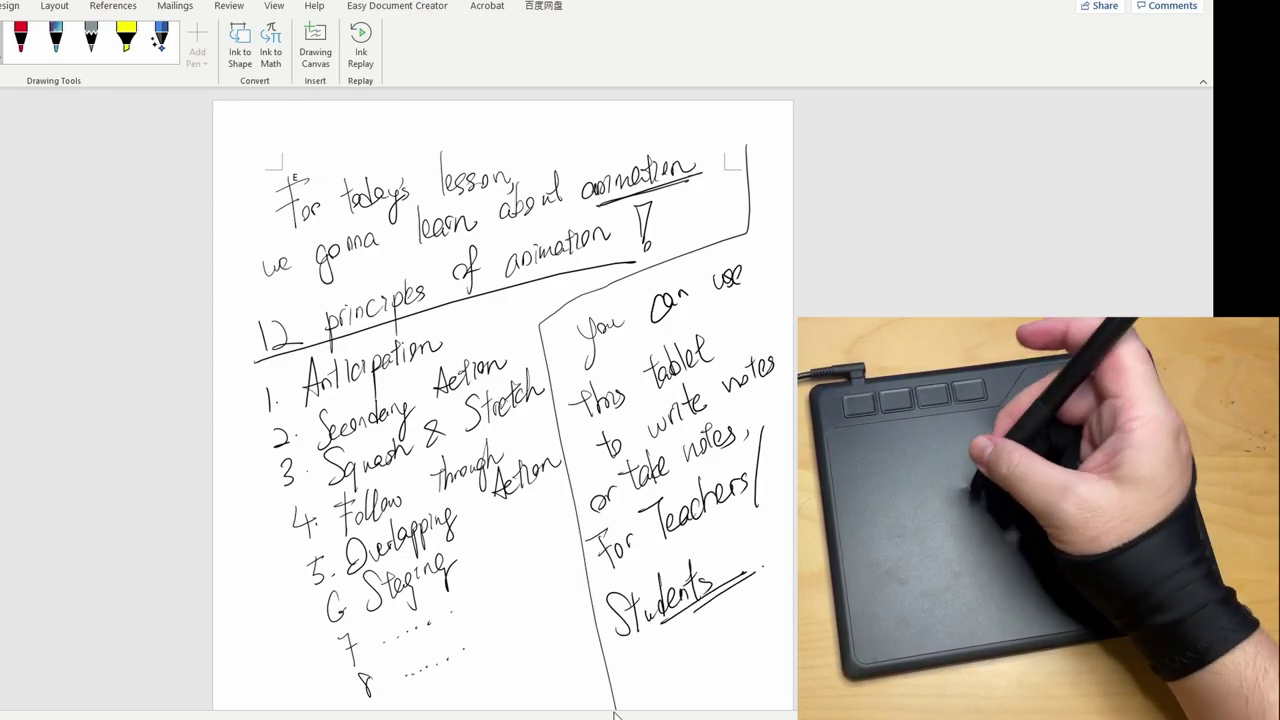
# Clear the handwriting from the page and draw a round cartoon face with eyes, a triangular nose and a toothed mouth
pyautogui.moveTo(367, 195)
pyautogui.mouseDown()
pyautogui.moveTo(447, 224)
pyautogui.moveTo(604, 185)
pyautogui.moveTo(426, 351)
pyautogui.moveTo(345, 640)
pyautogui.moveTo(440, 572)
pyautogui.moveTo(507, 479)
pyautogui.moveTo(680, 410)
pyautogui.moveTo(735, 485)
pyautogui.moveTo(680, 590)
pyautogui.moveTo(755, 568)
pyautogui.mouseUp()
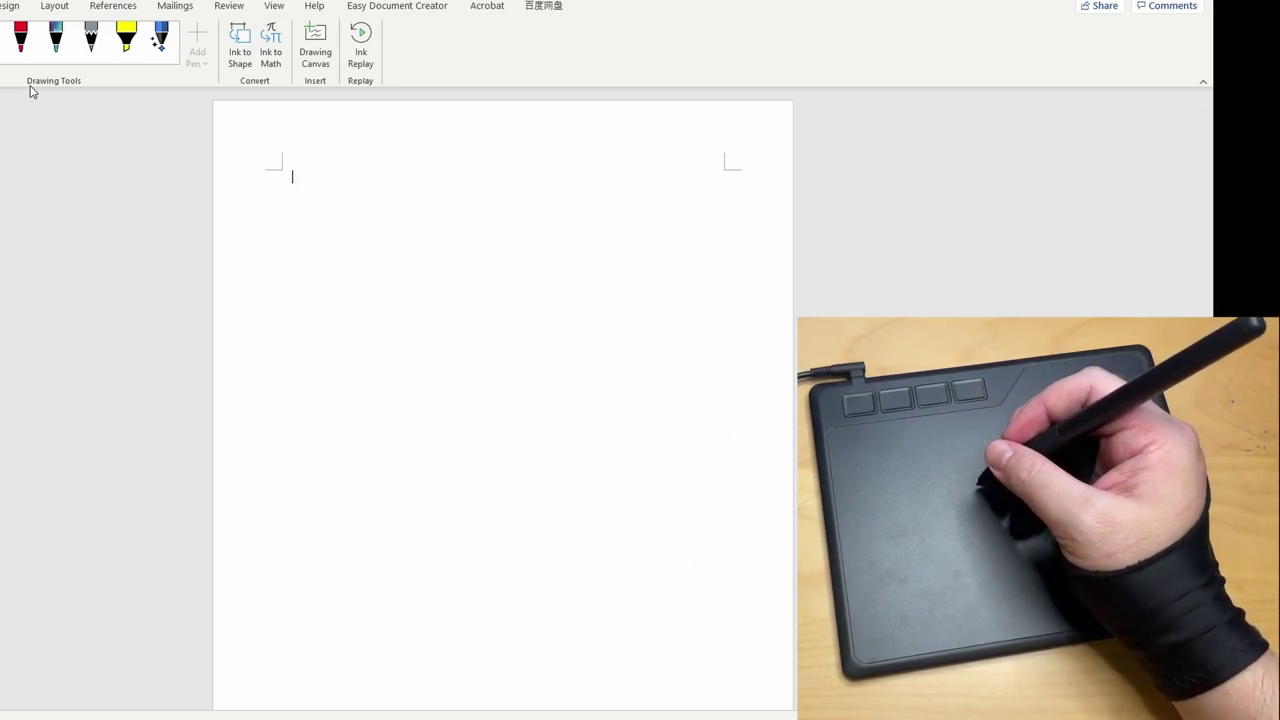
pyautogui.moveTo(345, 330); pyautogui.dragTo(390, 343)
pyautogui.moveTo(325, 256); pyautogui.dragTo(323, 268)
pyautogui.moveTo(385, 243)
pyautogui.mouseDown()
pyautogui.moveTo(397, 213)
pyautogui.moveTo(375, 251)
pyautogui.mouseUp()
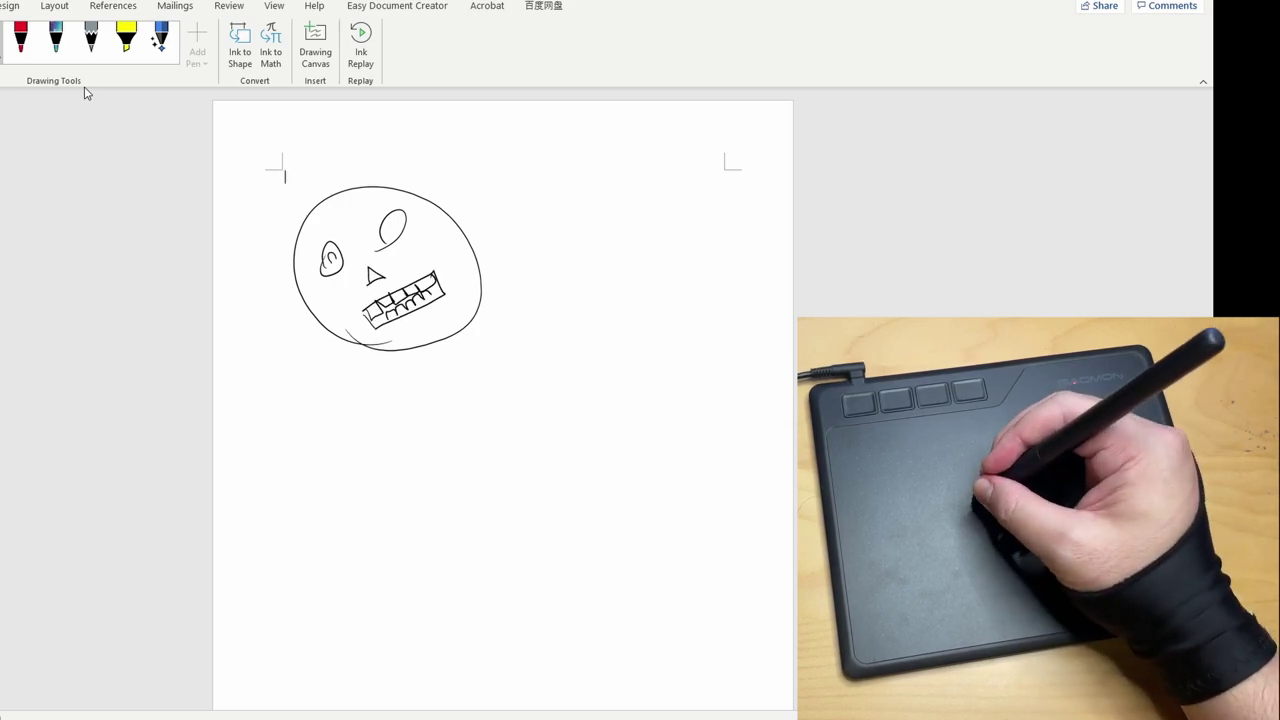
# Draw a jagged fringe and spiky hair around the cartoon face
pyautogui.moveTo(385, 180); pyautogui.dragTo(440, 215)
pyautogui.moveTo(362, 128)
pyautogui.mouseDown()
pyautogui.moveTo(318, 142)
pyautogui.moveTo(246, 198)
pyautogui.mouseUp()
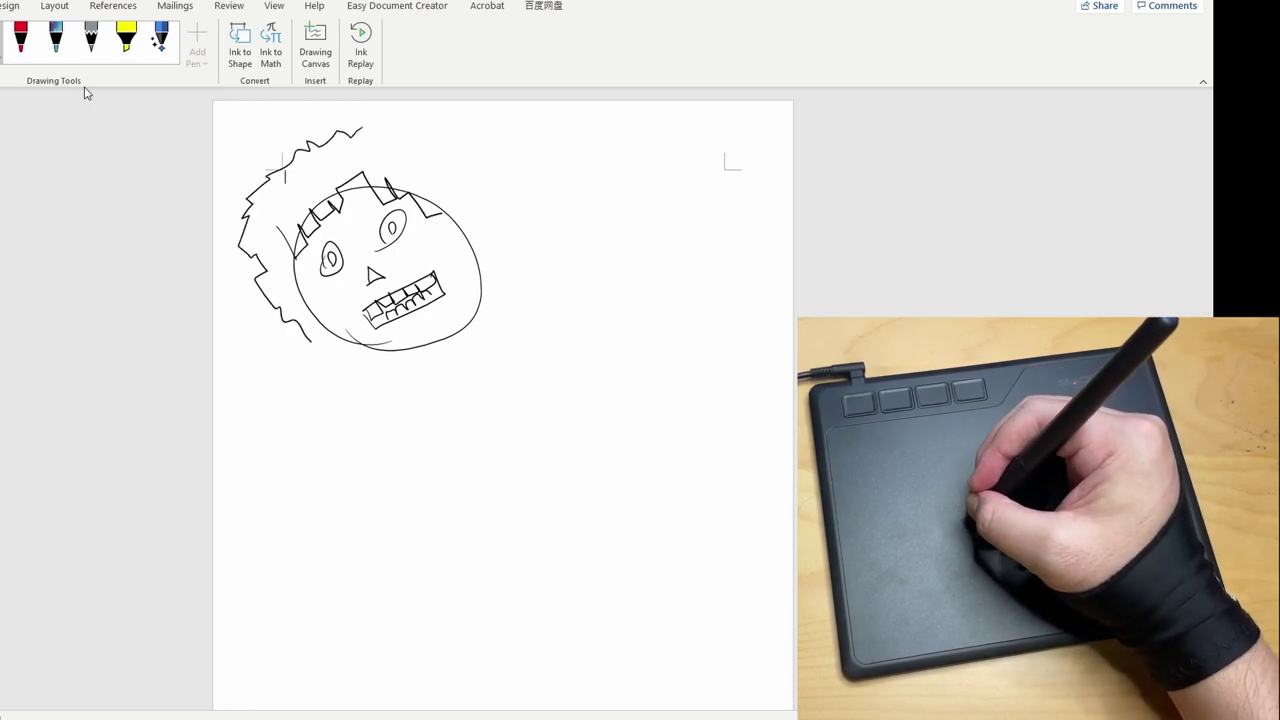
pyautogui.moveTo(310, 340); pyautogui.dragTo(332, 328)
pyautogui.moveTo(450, 192); pyautogui.dragTo(466, 230)
# Draw the character's torso, two arms and tapering lower body from stacked blocks
pyautogui.moveTo(487, 350); pyautogui.dragTo(386, 420)
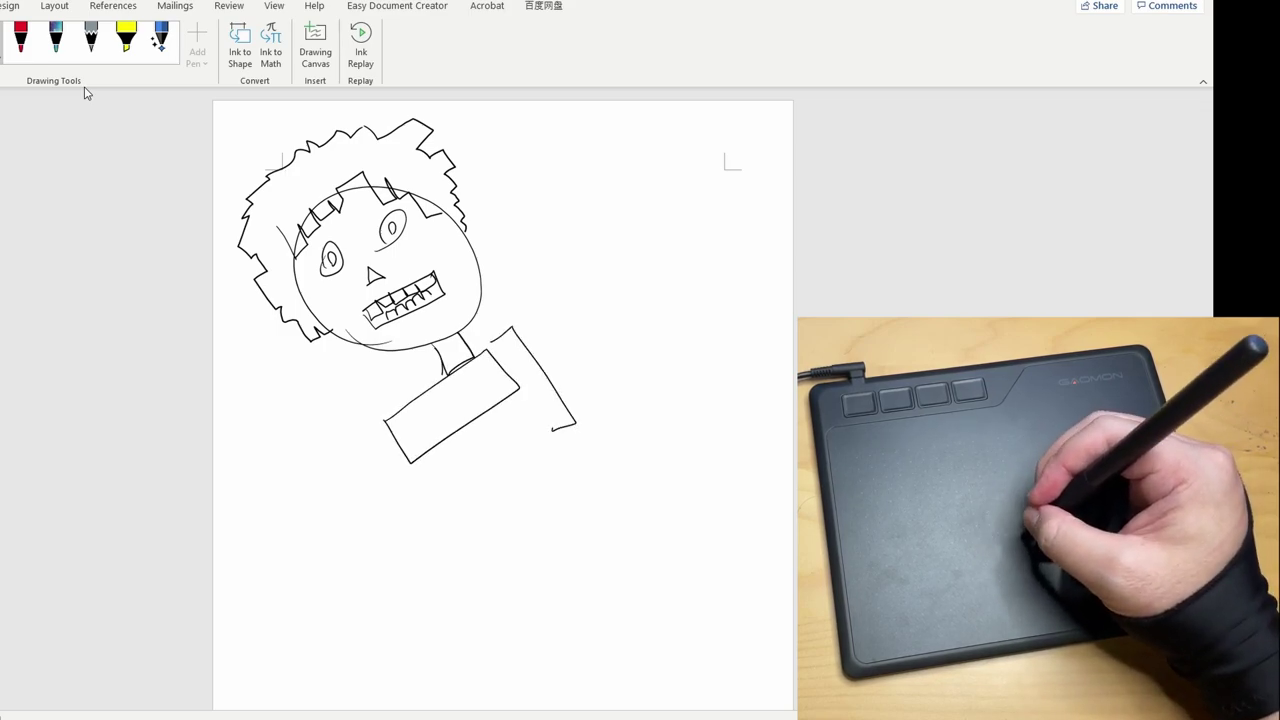
pyautogui.moveTo(502, 345); pyautogui.dragTo(550, 425)
pyautogui.moveTo(363, 440)
pyautogui.mouseDown()
pyautogui.moveTo(413, 517)
pyautogui.moveTo(347, 441)
pyautogui.mouseUp()
pyautogui.moveTo(429, 462)
pyautogui.mouseDown()
pyautogui.moveTo(539, 441)
pyautogui.moveTo(430, 460)
pyautogui.mouseUp()
pyautogui.moveTo(474, 494)
pyautogui.mouseDown()
pyautogui.moveTo(530, 457)
pyautogui.moveTo(544, 479)
pyautogui.mouseUp()
pyautogui.moveTo(496, 514); pyautogui.dragTo(491, 520)
pyautogui.moveTo(590, 528); pyautogui.dragTo(535, 543)
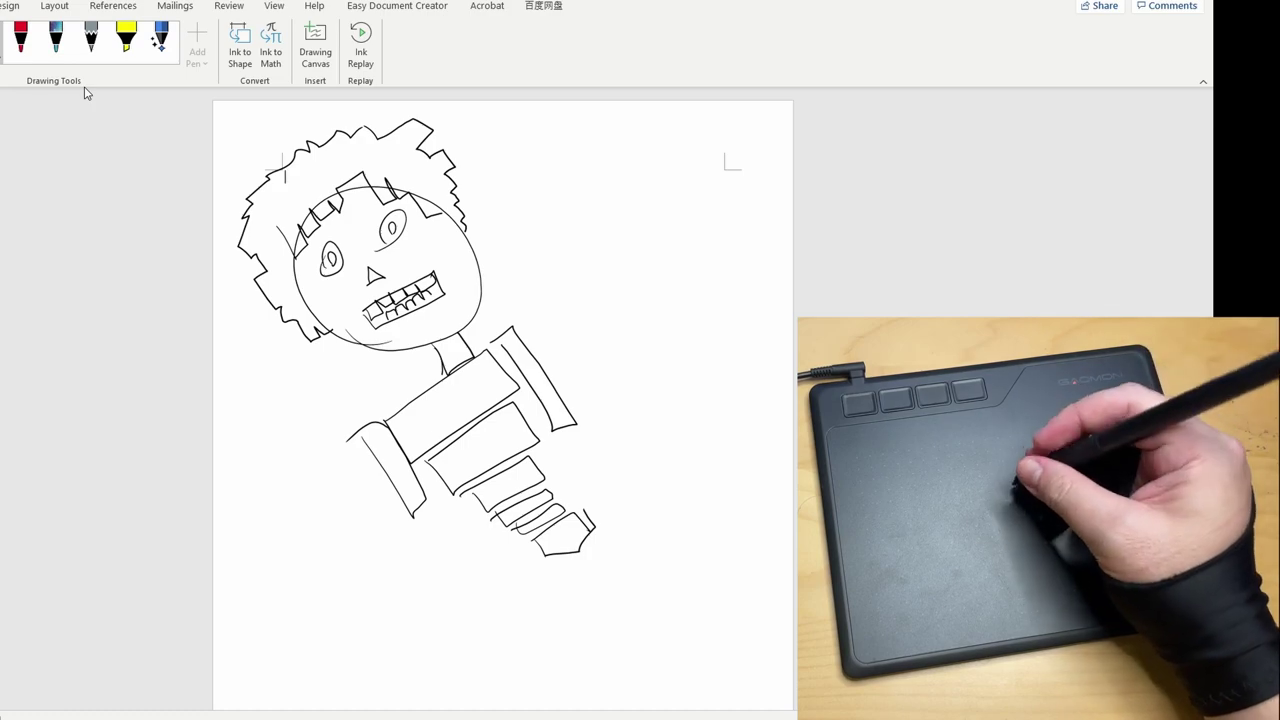
# Handwrite "You can also draw" in black beside the cartoon character and undo the last misdrawn stroke
pyautogui.moveTo(514, 200)
pyautogui.mouseDown()
pyautogui.moveTo(560, 215)
pyautogui.moveTo(626, 208)
pyautogui.mouseUp()
pyautogui.moveTo(643, 190); pyautogui.dragTo(692, 172)
pyautogui.moveTo(550, 258)
pyautogui.mouseDown()
pyautogui.moveTo(602, 290)
pyautogui.moveTo(614, 260)
pyautogui.mouseUp()
pyautogui.moveTo(643, 240)
pyautogui.mouseDown()
pyautogui.moveTo(662, 255)
pyautogui.moveTo(659, 238)
pyautogui.mouseUp()
pyautogui.hotkey('ctrl', 'z')
# Switch to the red pen and handwrite "inside MS Word" after the black text, redoing the misdrawn last word
pyautogui.click(91, 40)
pyautogui.click(20, 40)
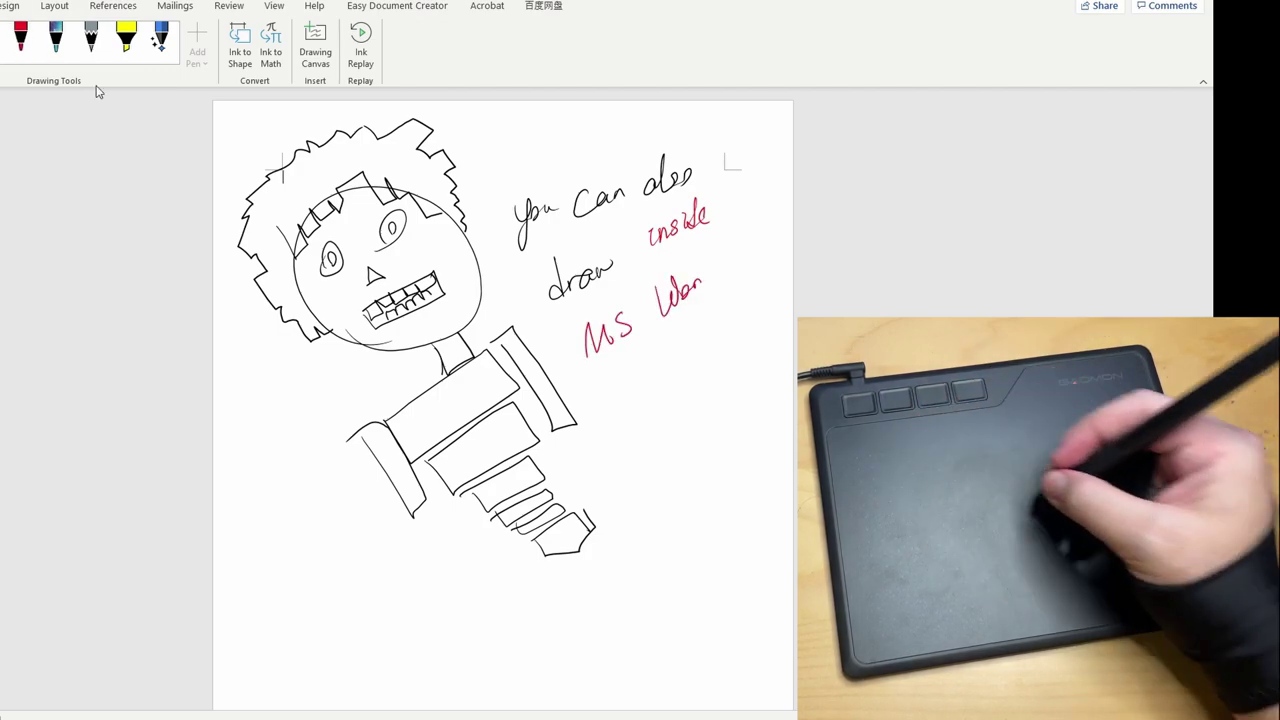
pyautogui.hotkey('ctrl', 'z')
pyautogui.moveTo(661, 279); pyautogui.dragTo(698, 264)
pyautogui.moveTo(711, 287); pyautogui.dragTo(717, 281)
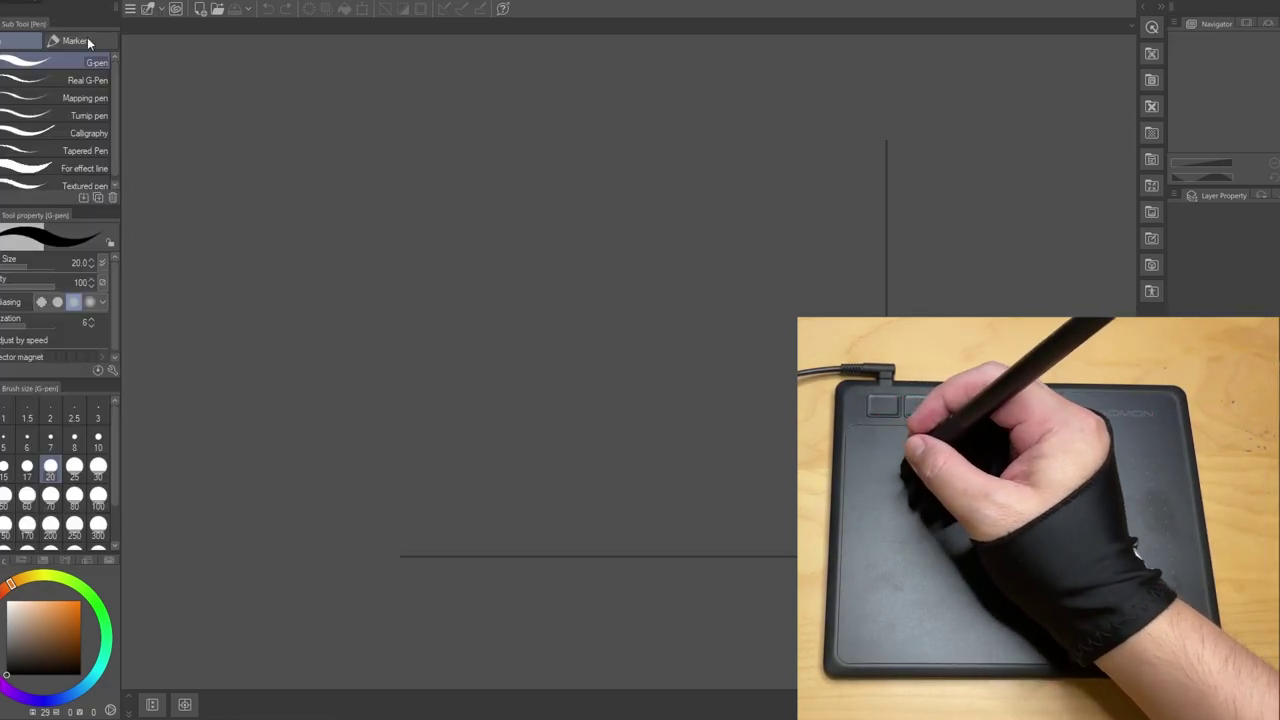
# Switch to Clip Studio Paint and create a new blank illustration canvas
pyautogui.click(8, 2)
pyautogui.click(70, 12)
pyautogui.click(844, 168)
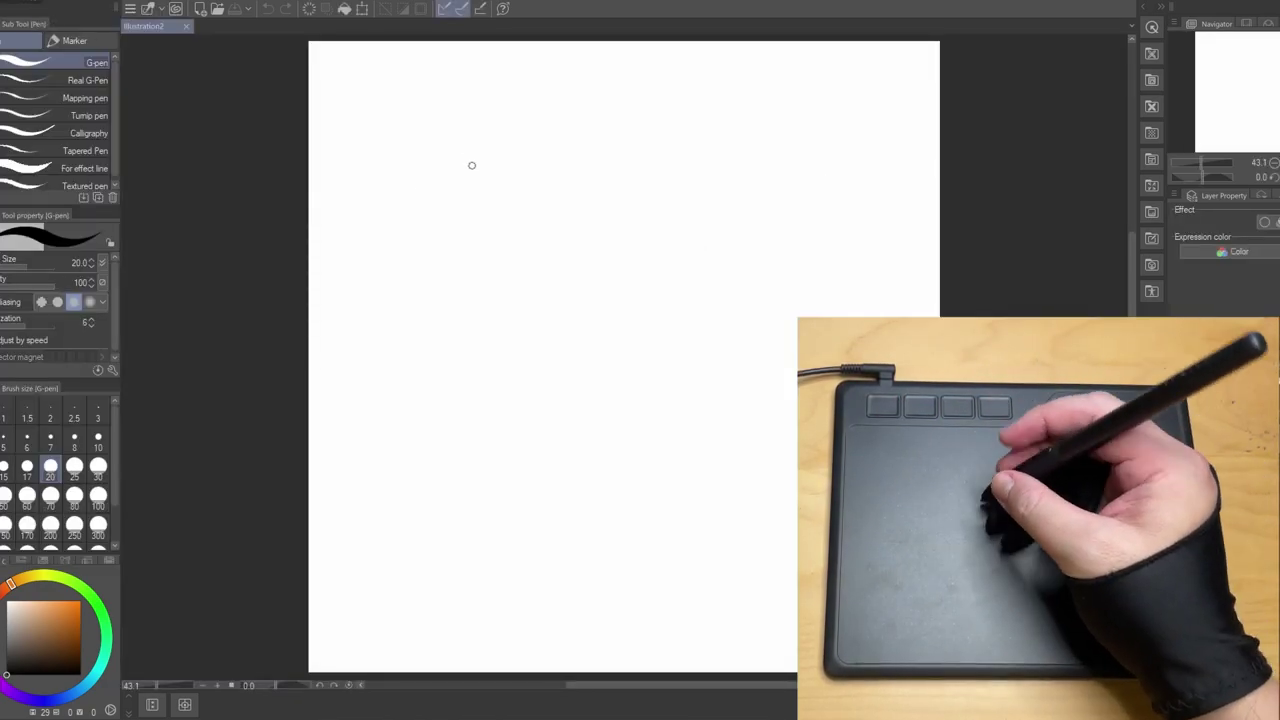
# Try G-pen strokes across the canvas, undo the first one and enlarge the brush size to 50
pyautogui.moveTo(378, 148); pyautogui.dragTo(771, 269)
pyautogui.hotkey('ctrl', 'z')
pyautogui.press(']')
pyautogui.press(']')
pyautogui.press(']')
pyautogui.press(']')
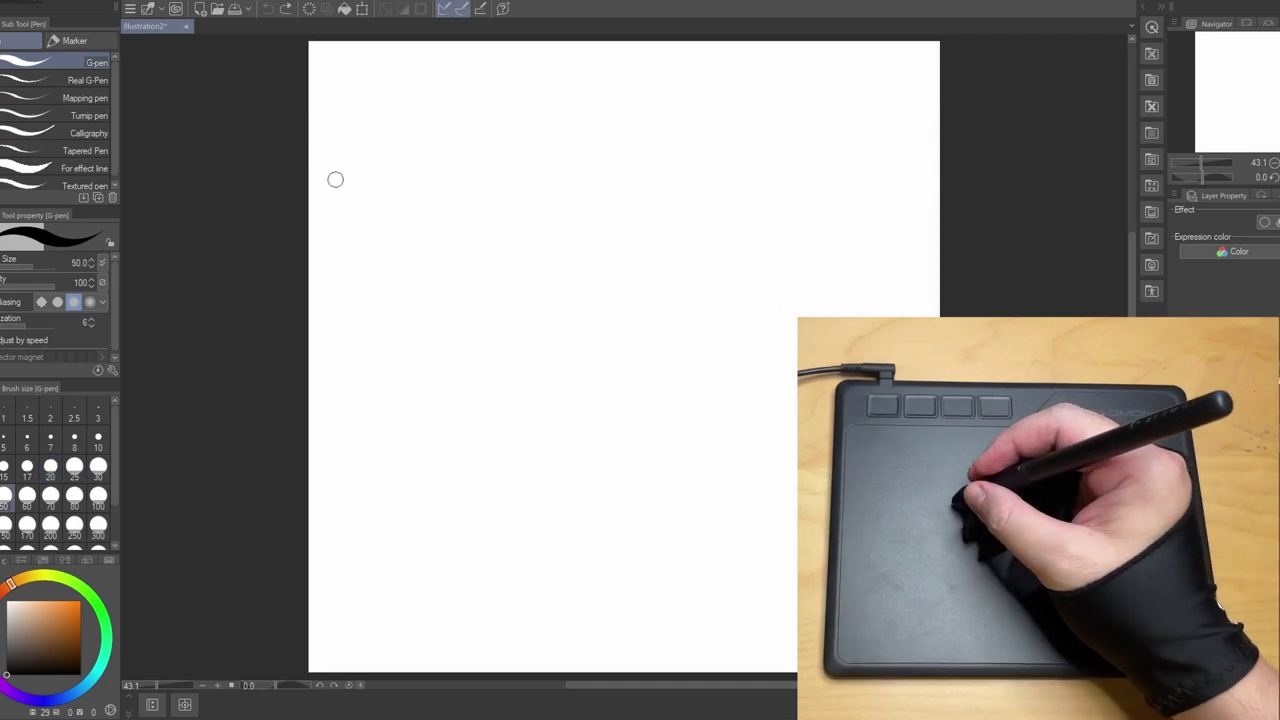
pyautogui.moveTo(334, 185)
pyautogui.mouseDown()
pyautogui.moveTo(394, 236)
pyautogui.moveTo(643, 331)
pyautogui.moveTo(754, 351)
pyautogui.moveTo(900, 318)
pyautogui.mouseUp()
pyautogui.moveTo(452, 535)
pyautogui.mouseDown()
pyautogui.moveTo(403, 489)
pyautogui.moveTo(478, 468)
pyautogui.moveTo(505, 402)
pyautogui.moveTo(515, 418)
pyautogui.mouseUp()
pyautogui.moveTo(731, 474); pyautogui.dragTo(760, 452)
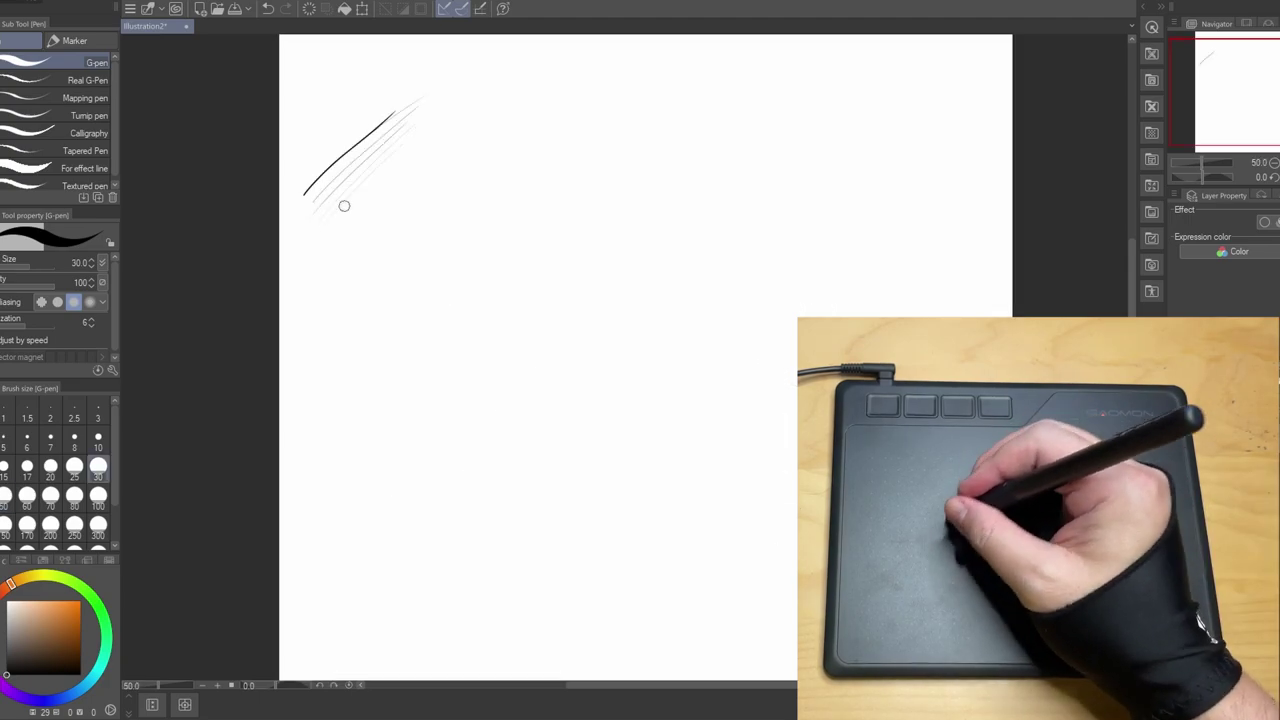
# Fill the upper-left area of the canvas with diagonal G-pen hatching at brush size 30, varying the pen pressure
pyautogui.moveTo(318, 250); pyautogui.dragTo(444, 131)
pyautogui.moveTo(334, 270)
pyautogui.mouseDown()
pyautogui.moveTo(450, 146)
pyautogui.moveTo(492, 146)
pyautogui.mouseUp()
pyautogui.moveTo(376, 298); pyautogui.dragTo(524, 145)
pyautogui.moveTo(394, 320); pyautogui.dragTo(520, 182)
pyautogui.moveTo(422, 338); pyautogui.dragTo(545, 190)
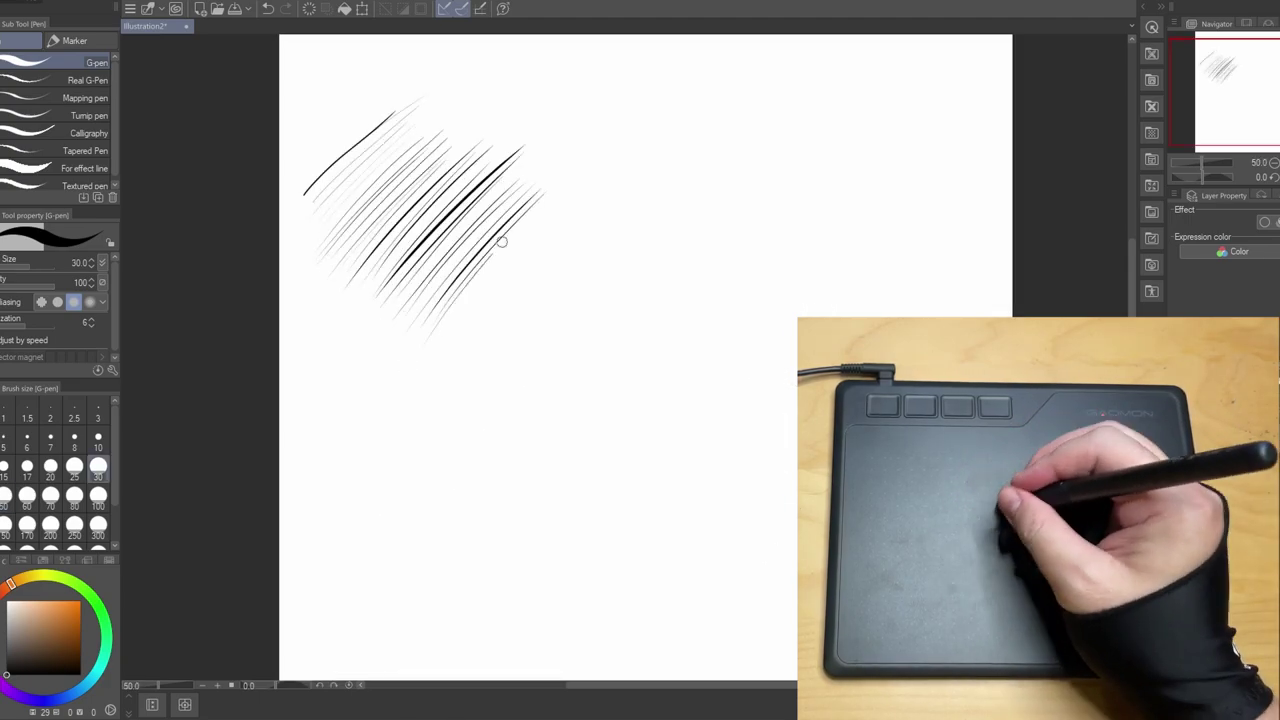
pyautogui.moveTo(432, 366); pyautogui.dragTo(568, 208)
pyautogui.moveTo(462, 390)
pyautogui.mouseDown()
pyautogui.moveTo(499, 333)
pyautogui.moveTo(600, 314)
pyautogui.moveTo(675, 245)
pyautogui.mouseUp()
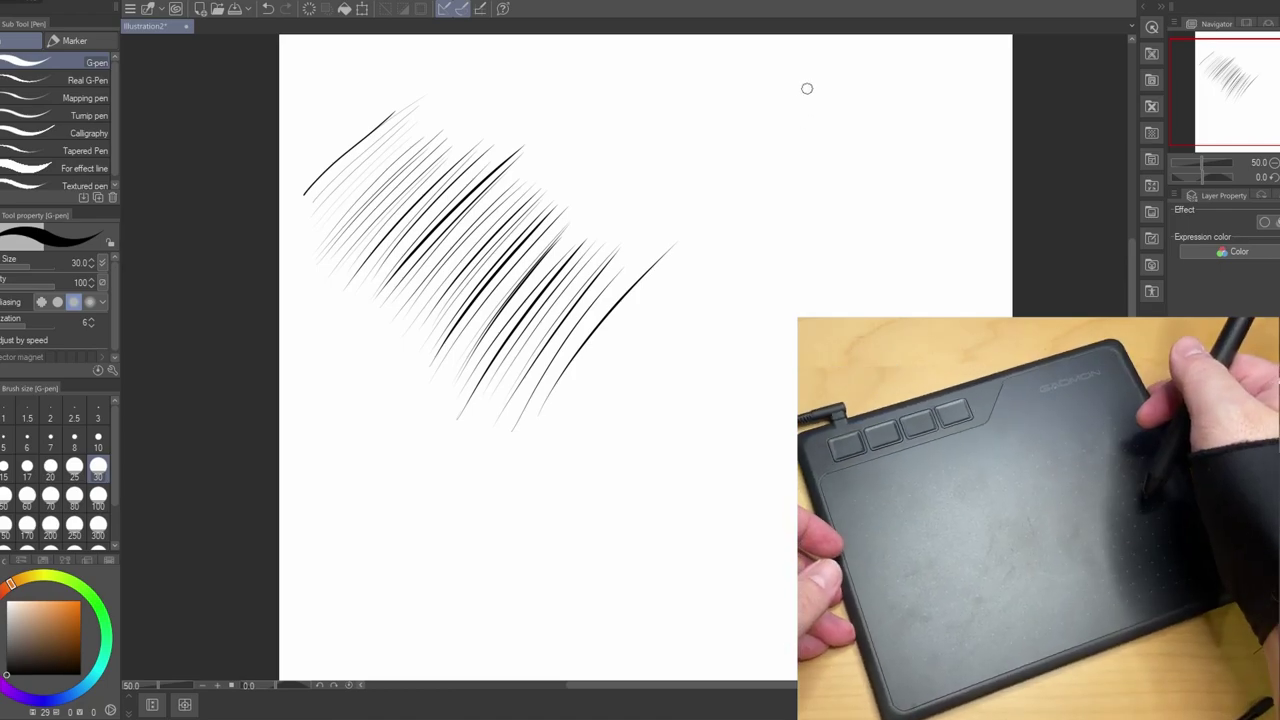
# Draw a fan of near-horizontal pressure-sensitive strokes in the upper-right area of the canvas
pyautogui.moveTo(824, 88); pyautogui.dragTo(555, 92)
pyautogui.moveTo(828, 115); pyautogui.dragTo(580, 120)
pyautogui.moveTo(838, 137); pyautogui.dragTo(560, 135)
pyautogui.moveTo(848, 175)
pyautogui.mouseDown()
pyautogui.moveTo(600, 150)
pyautogui.moveTo(875, 176)
pyautogui.mouseUp()
pyautogui.moveTo(612, 166); pyautogui.dragTo(852, 186)
pyautogui.moveTo(612, 184); pyautogui.dragTo(872, 204)
pyautogui.moveTo(614, 196)
pyautogui.mouseDown()
pyautogui.moveTo(868, 226)
pyautogui.moveTo(876, 256)
pyautogui.mouseUp()
pyautogui.moveTo(660, 214); pyautogui.dragTo(902, 271)
pyautogui.moveTo(680, 225)
pyautogui.mouseDown()
pyautogui.moveTo(880, 314)
pyautogui.moveTo(848, 316)
pyautogui.mouseUp()
# Draw a row of vertical strokes with increasing thickness in the lower-right area of the canvas
pyautogui.moveTo(570, 420); pyautogui.dragTo(545, 595)
pyautogui.moveTo(592, 405)
pyautogui.mouseDown()
pyautogui.moveTo(589, 600)
pyautogui.moveTo(612, 615)
pyautogui.mouseUp()
pyautogui.moveTo(640, 415)
pyautogui.mouseDown()
pyautogui.moveTo(637, 605)
pyautogui.moveTo(665, 630)
pyautogui.mouseUp()
pyautogui.moveTo(716, 430)
pyautogui.mouseDown()
pyautogui.moveTo(700, 600)
pyautogui.moveTo(720, 632)
pyautogui.mouseUp()
pyautogui.moveTo(750, 438); pyautogui.dragTo(745, 640)
pyautogui.moveTo(770, 436)
pyautogui.mouseDown()
pyautogui.moveTo(760, 648)
pyautogui.moveTo(785, 630)
pyautogui.mouseUp()
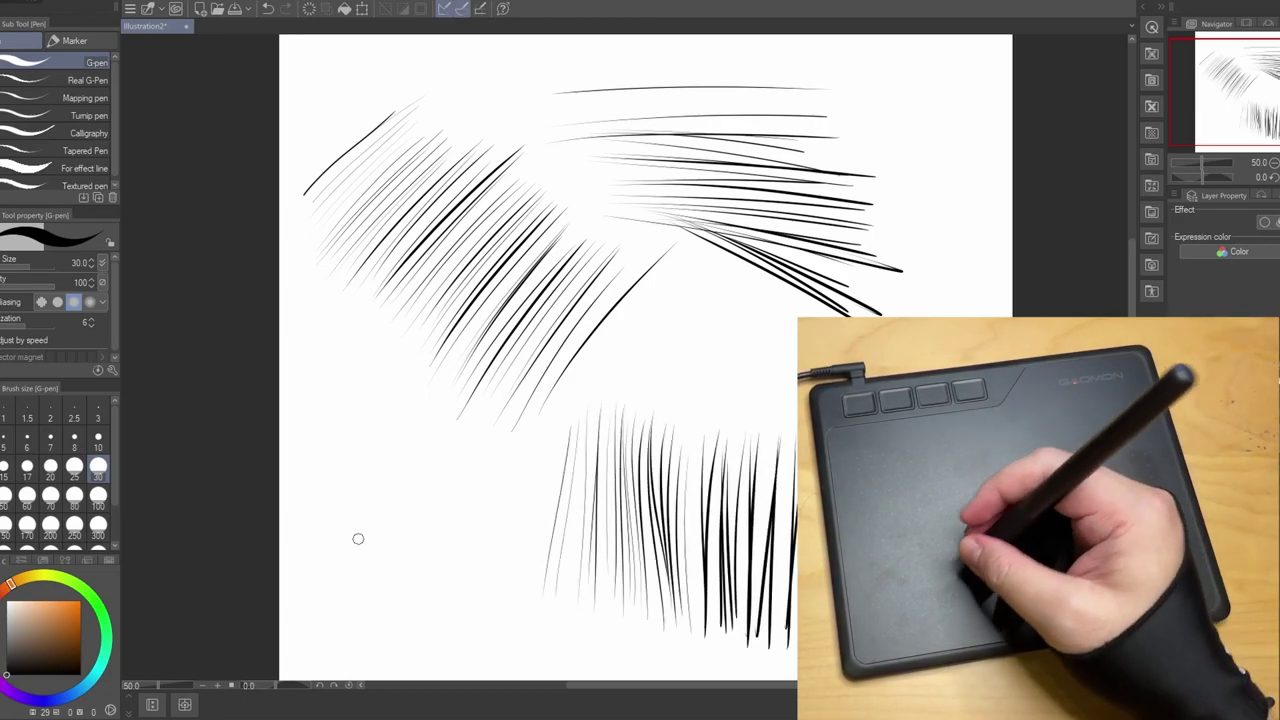
# Draw a patch of diagonal hatching in the lower-left corner of the canvas
pyautogui.moveTo(396, 452); pyautogui.dragTo(312, 546)
pyautogui.moveTo(398, 462)
pyautogui.mouseDown()
pyautogui.moveTo(330, 540)
pyautogui.moveTo(340, 548)
pyautogui.mouseUp()
pyautogui.moveTo(416, 480)
pyautogui.mouseDown()
pyautogui.moveTo(346, 574)
pyautogui.moveTo(356, 582)
pyautogui.mouseUp()
pyautogui.moveTo(446, 498)
pyautogui.mouseDown()
pyautogui.moveTo(372, 605)
pyautogui.moveTo(388, 625)
pyautogui.mouseUp()
pyautogui.moveTo(475, 556); pyautogui.dragTo(363, 680)
pyautogui.moveTo(511, 525); pyautogui.dragTo(400, 650)
# Handwrite text beginning with "Its" in the gap between the hatched patches, undoing and redrawing the misdrawn letter
pyautogui.moveTo(448, 564); pyautogui.dragTo(509, 399)
pyautogui.moveTo(500, 120); pyautogui.dragTo(586, 354)
pyautogui.moveTo(1000, 200)
pyautogui.mouseDown()
pyautogui.moveTo(783, 374)
pyautogui.moveTo(663, 257)
pyautogui.moveTo(638, 261)
pyautogui.mouseUp()
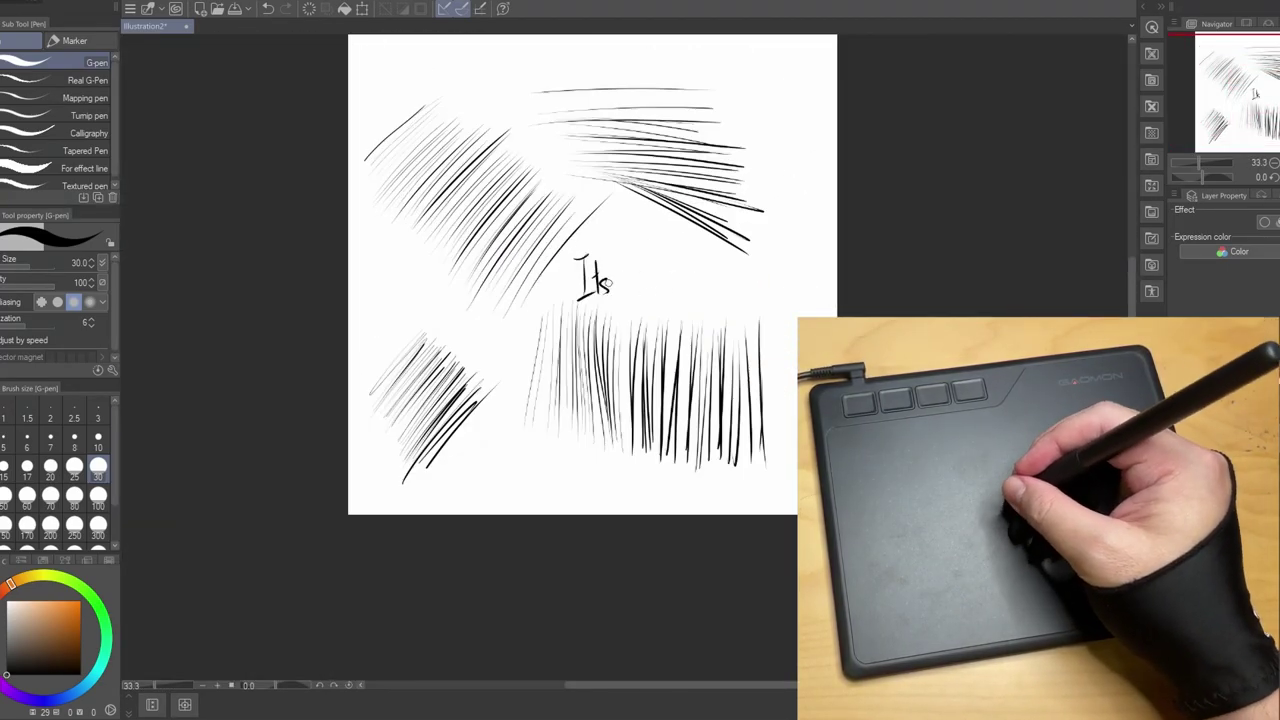
pyautogui.hotkey('ctrl', 'z')
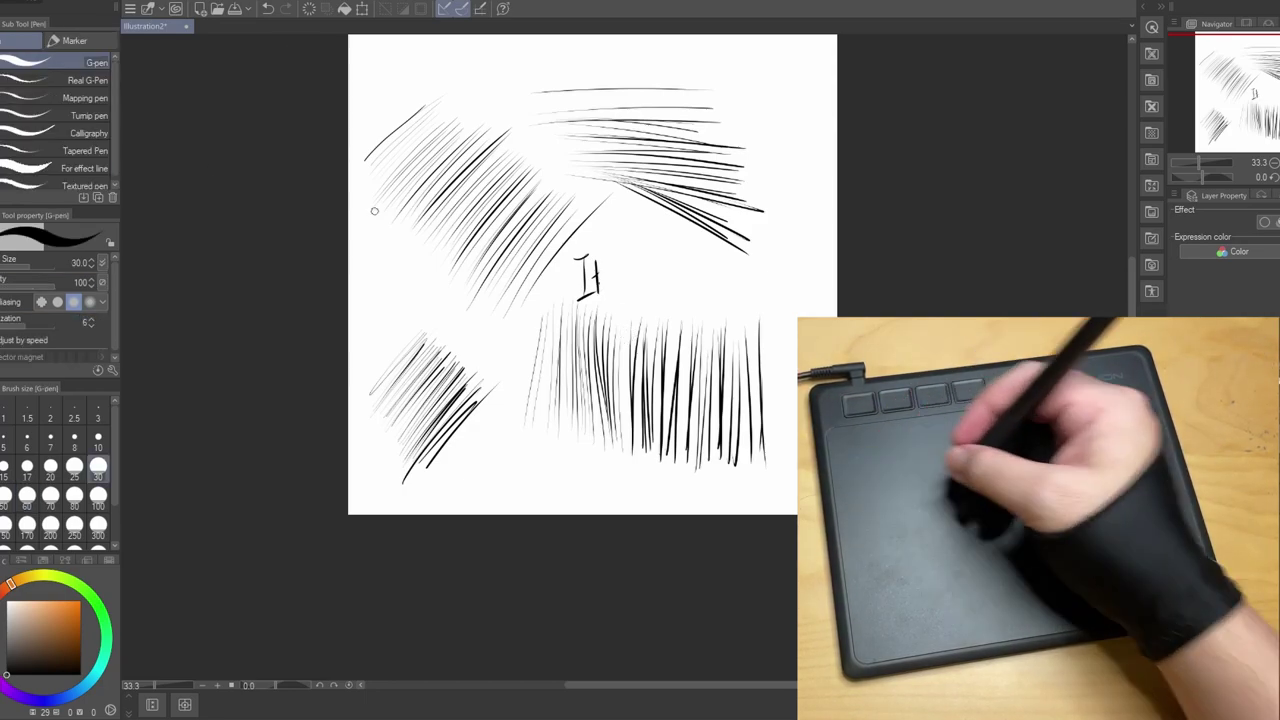
pyautogui.moveTo(617, 268)
pyautogui.mouseDown()
pyautogui.moveTo(636, 286)
pyautogui.moveTo(684, 290)
pyautogui.moveTo(828, 262)
pyautogui.mouseUp()
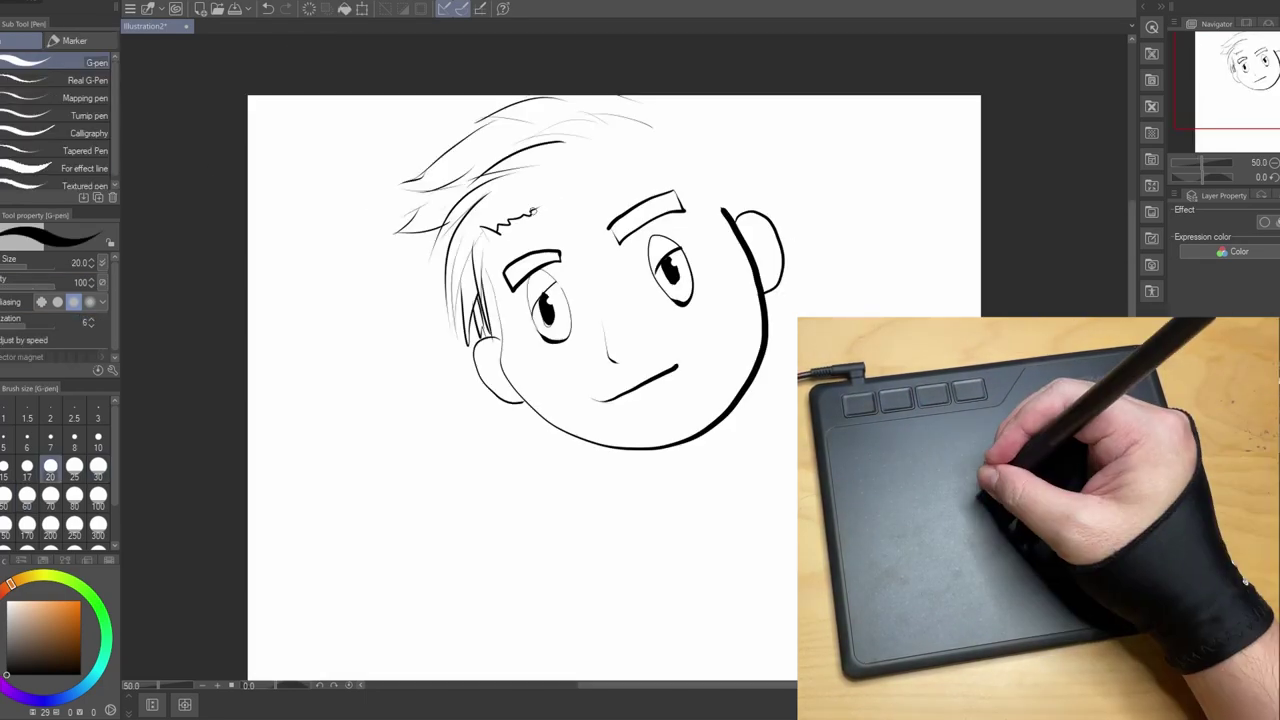
# Erase the stray squiggle on the forehead and move the whole head lower on the canvas using a polyline selection
pyautogui.moveTo(563, 197); pyautogui.dragTo(500, 228)
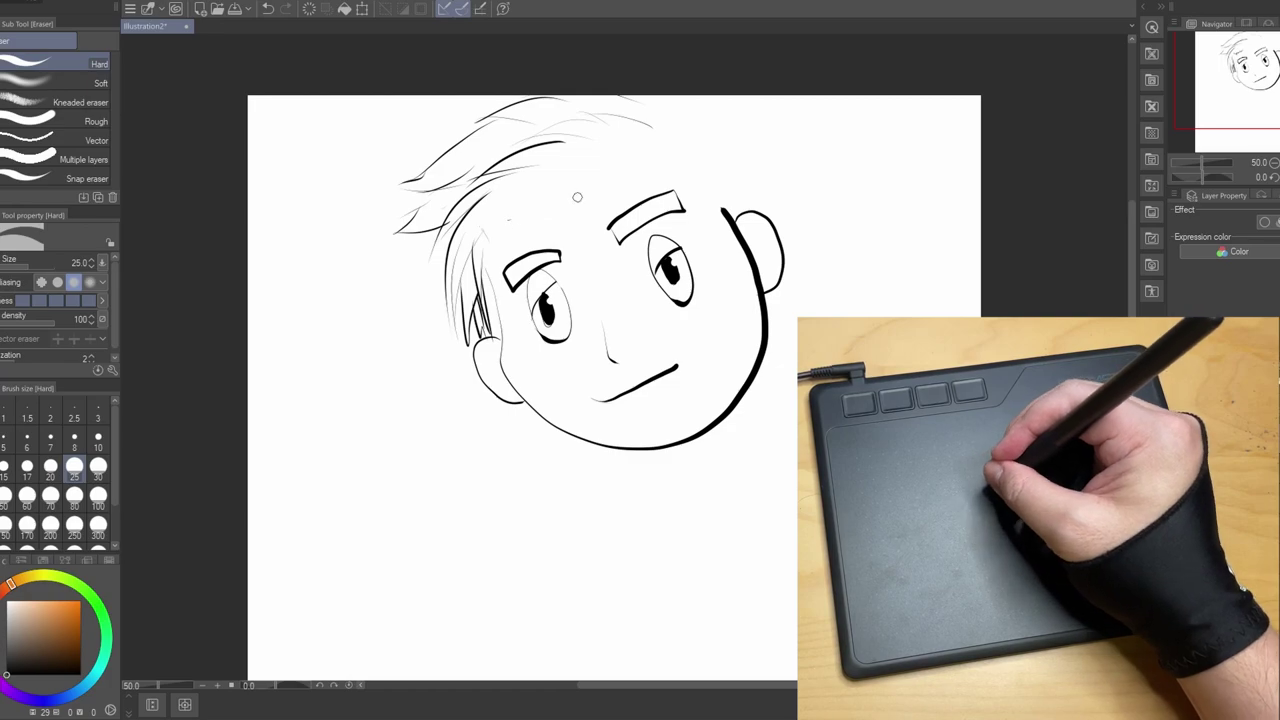
pyautogui.press('m')
pyautogui.click(335, 87)
pyautogui.click(397, 437)
pyautogui.click(647, 547)
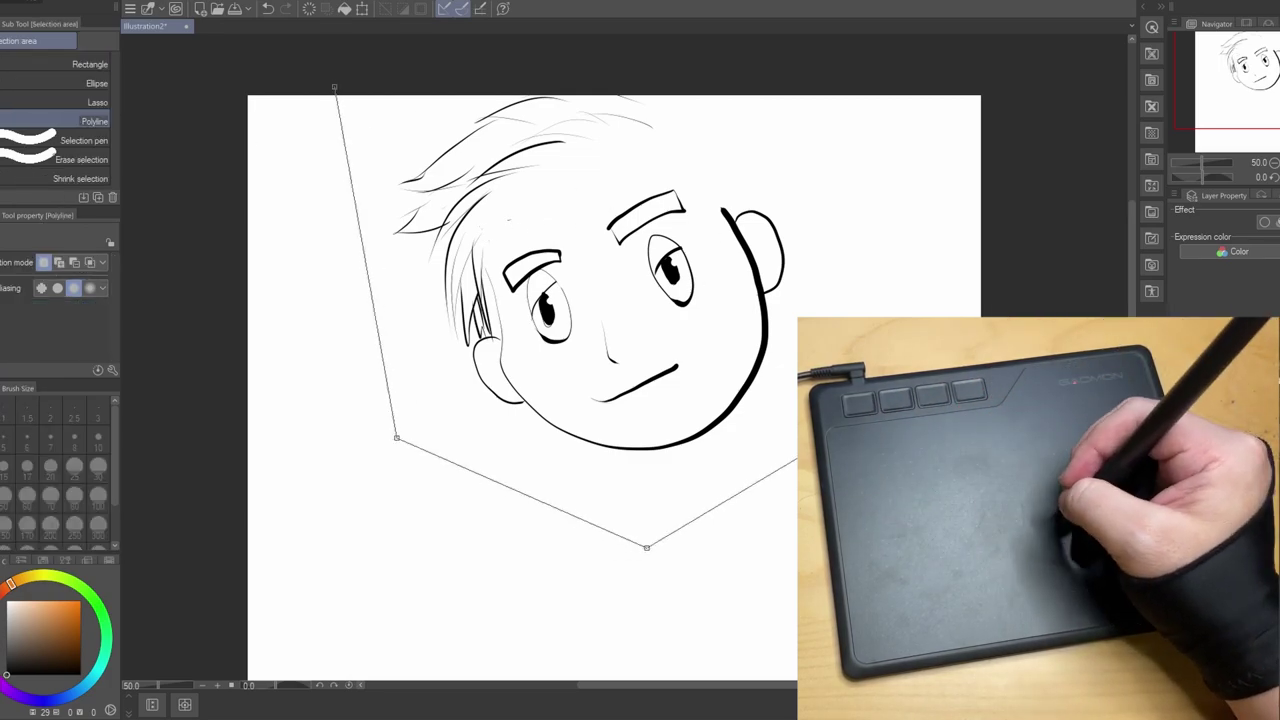
pyautogui.click(866, 417)
pyautogui.click(889, 154)
pyautogui.click(820, 46)
pyautogui.click(335, 87)
pyautogui.press('k')
pyautogui.moveTo(576, 314); pyautogui.dragTo(577, 428)
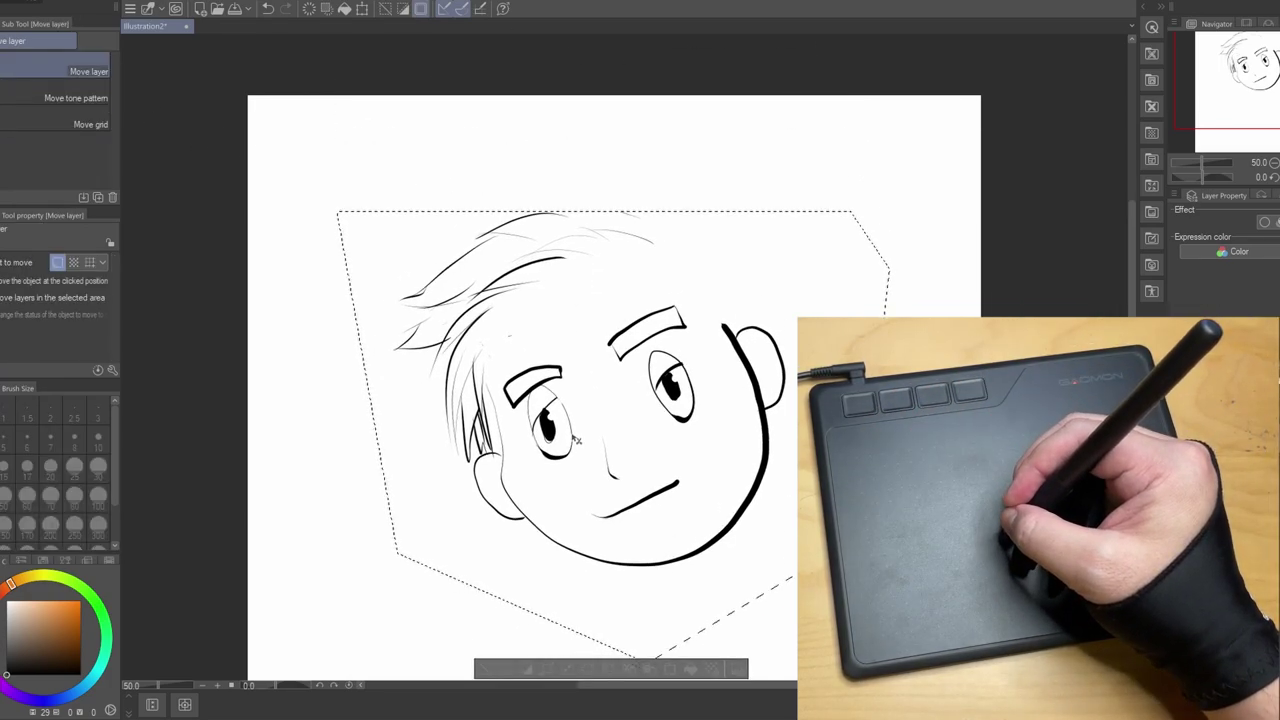
pyautogui.hotkey('ctrl', '-')
pyautogui.hotkey('ctrl', 'd')
# Draw the hair outline around the head with the G-pen, including the side locks and the strands behind the neck
pyautogui.press('p')
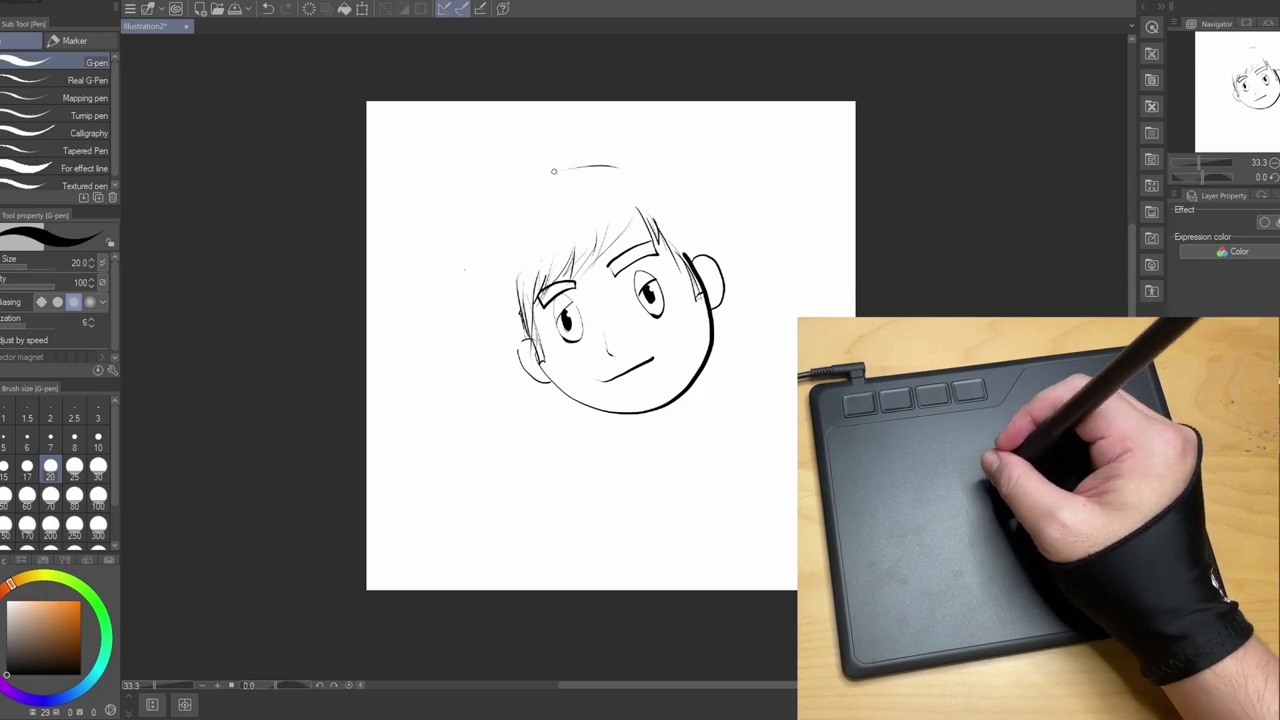
pyautogui.moveTo(565, 162); pyautogui.dragTo(442, 260)
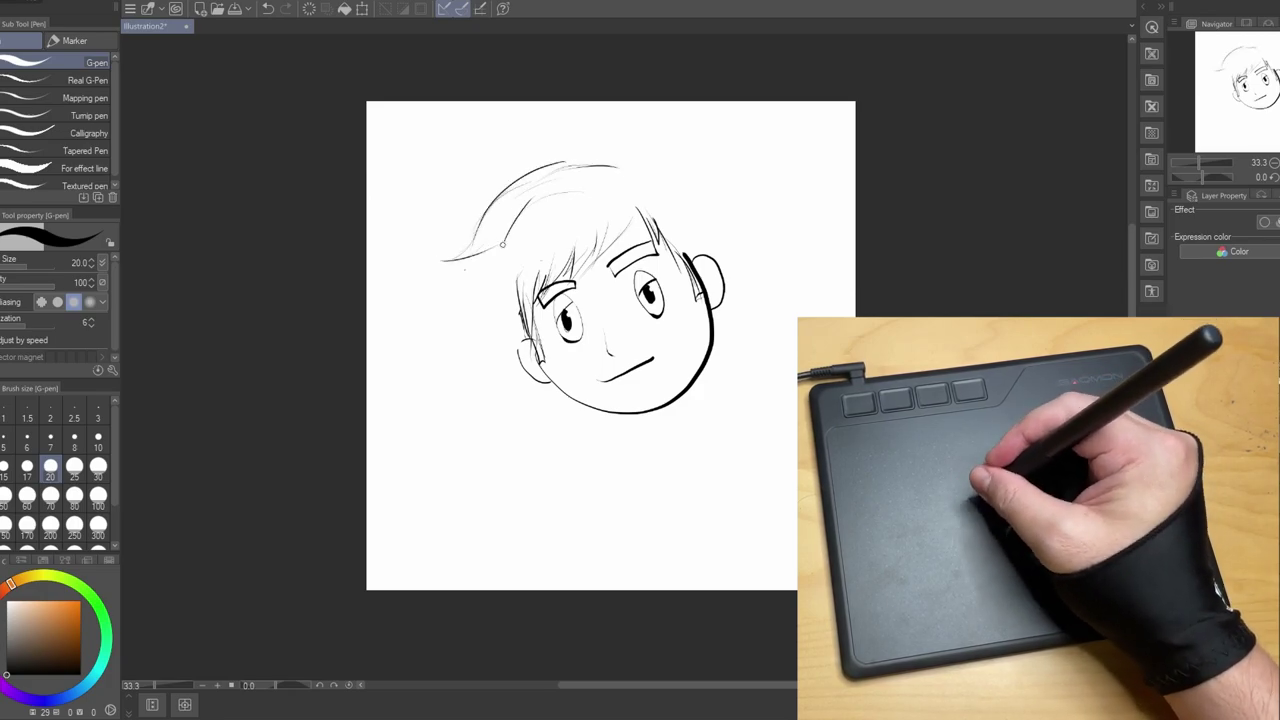
pyautogui.moveTo(498, 293); pyautogui.dragTo(491, 335)
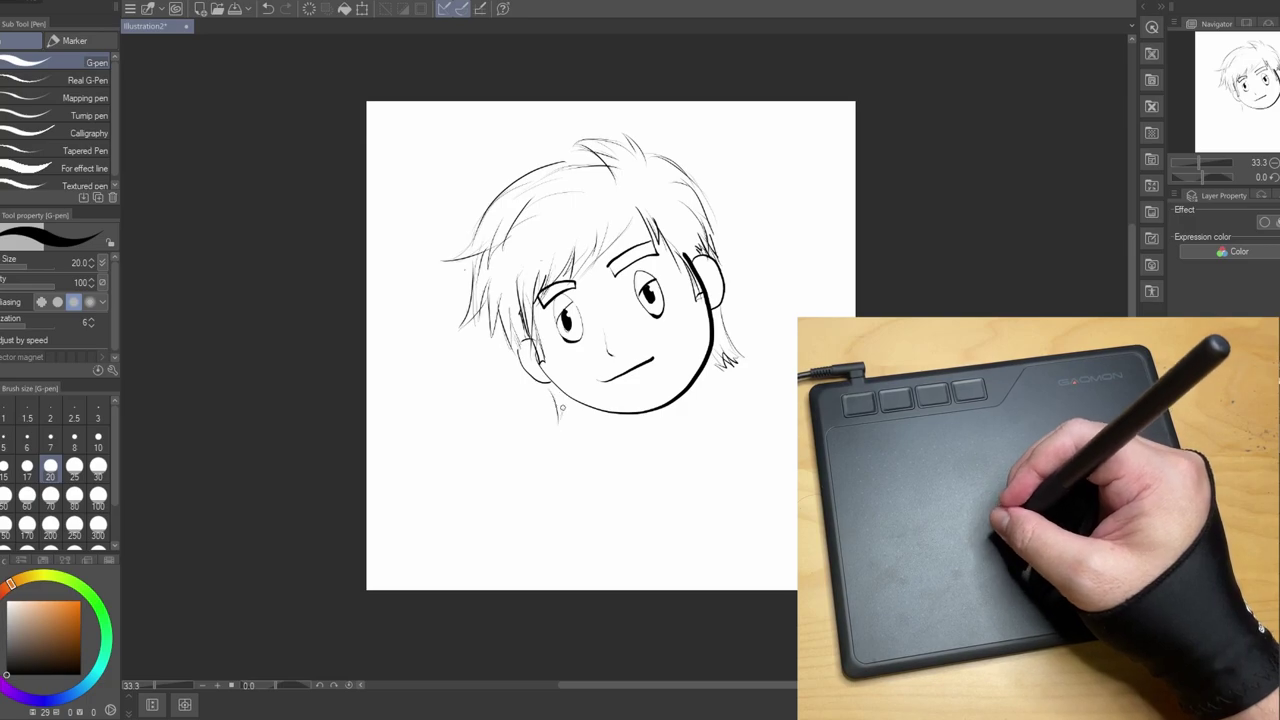
pyautogui.moveTo(562, 398); pyautogui.dragTo(566, 420)
# Draw the neck, collar line, shoulders and upper arms below the head
pyautogui.moveTo(670, 380); pyautogui.dragTo(620, 301)
pyautogui.moveTo(597, 336); pyautogui.dragTo(604, 367)
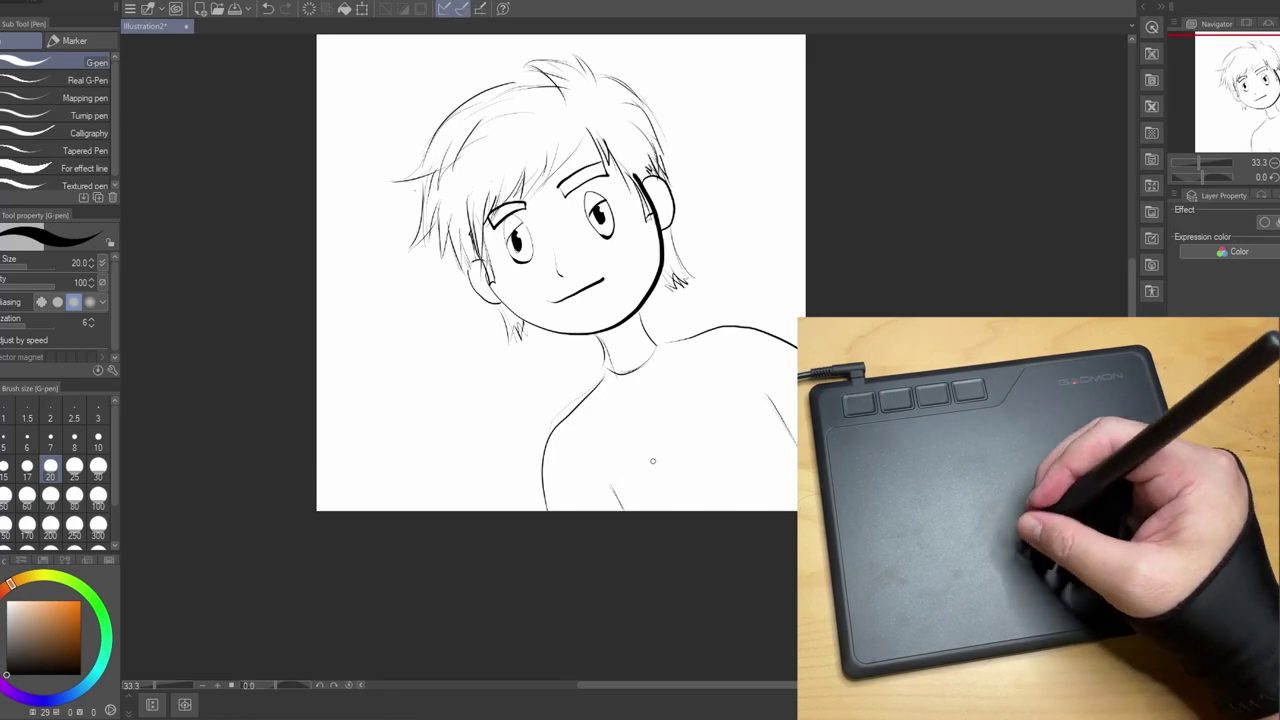
pyautogui.moveTo(705, 249); pyautogui.dragTo(677, 246)
# Add short detail lines at the eyebrow ends, under the eyes, at the nose and below the mouth
pyautogui.scroll(2, 480, 220)
pyautogui.moveTo(523, 185); pyautogui.dragTo(523, 196)
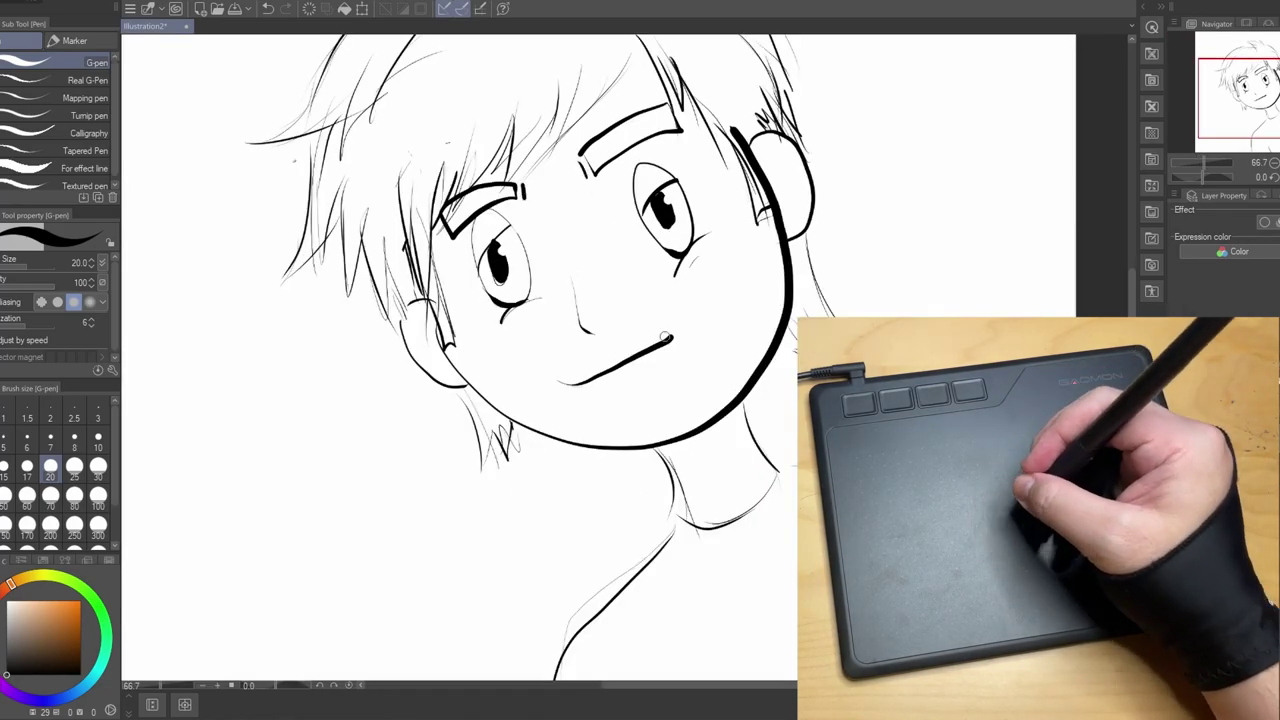
pyautogui.moveTo(669, 319); pyautogui.dragTo(653, 289)
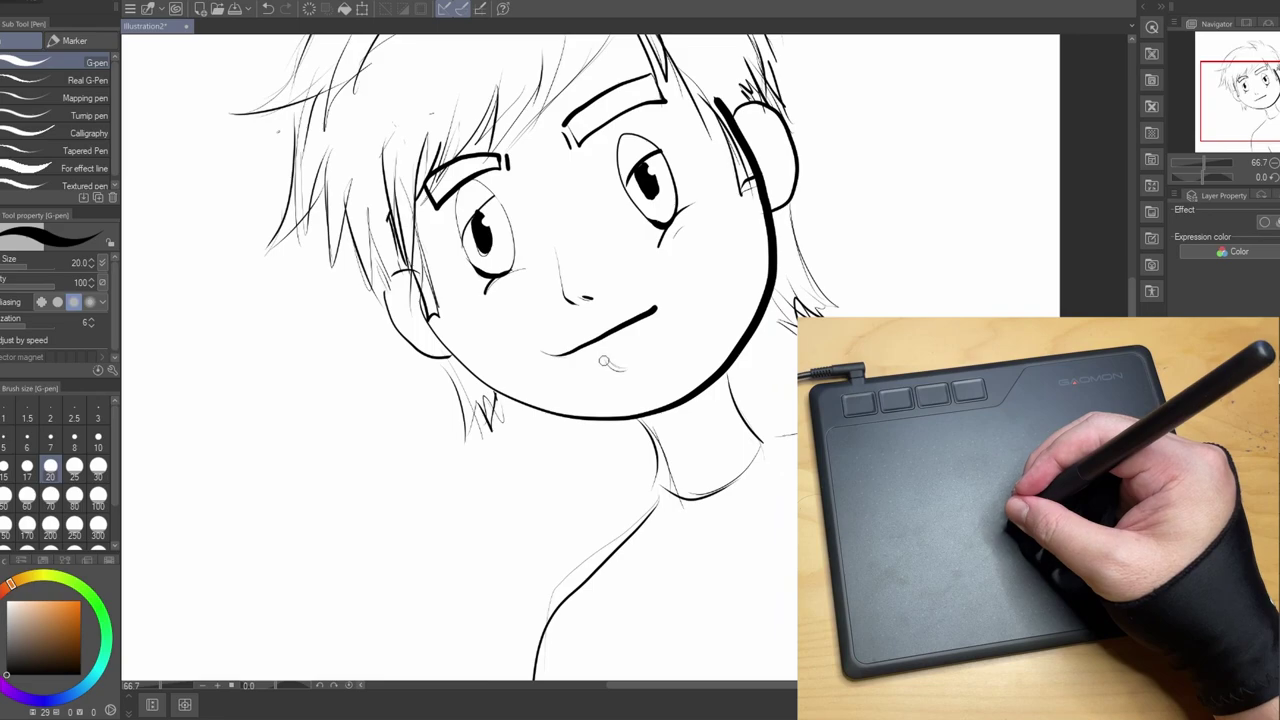
pyautogui.moveTo(603, 360); pyautogui.dragTo(636, 366)
# Ink thicker strands along the fringe above the eyebrows, undoing and redrawing the misdrawn ones
pyautogui.moveTo(600, 180); pyautogui.dragTo(639, 320)
pyautogui.moveTo(593, 211); pyautogui.dragTo(574, 258)
pyautogui.hotkey('ctrl', 'z')
pyautogui.moveTo(604, 172); pyautogui.dragTo(572, 258)
pyautogui.moveTo(648, 164)
pyautogui.mouseDown()
pyautogui.moveTo(572, 252)
pyautogui.moveTo(582, 246)
pyautogui.mouseUp()
pyautogui.hotkey('ctrl', 'z')
pyautogui.moveTo(580, 198); pyautogui.dragTo(538, 290)
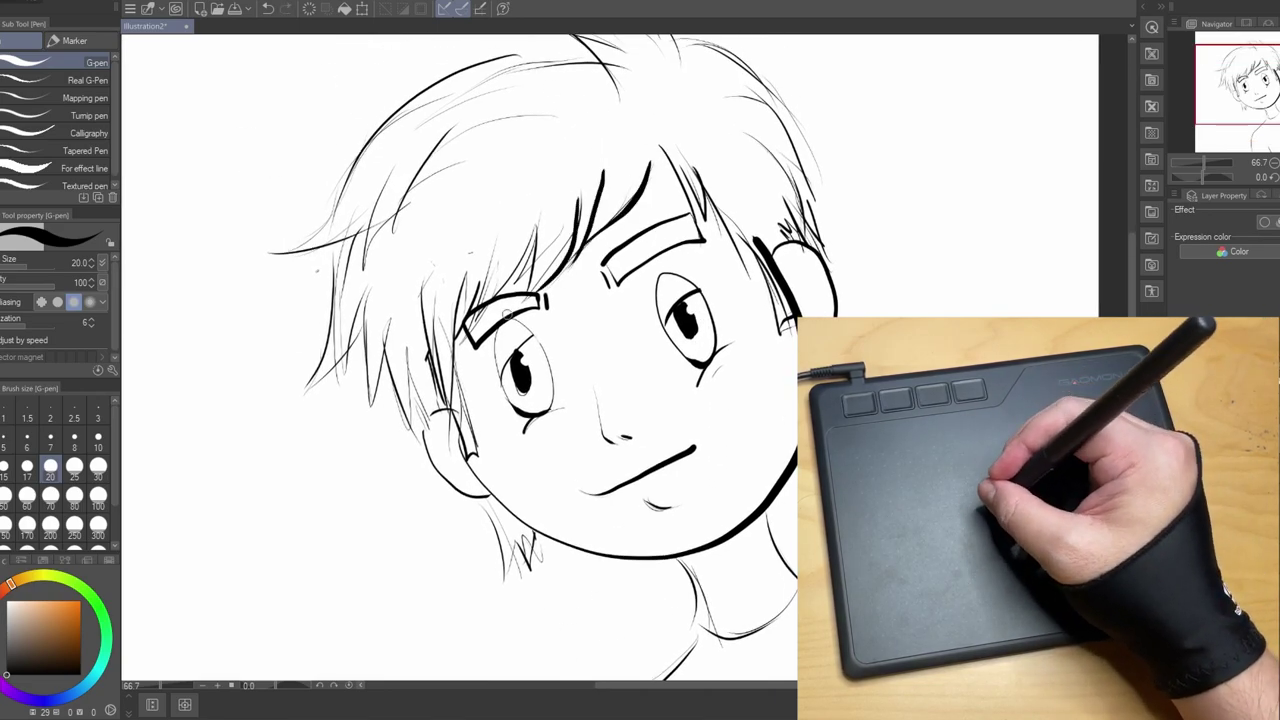
pyautogui.moveTo(533, 228); pyautogui.dragTo(502, 290)
# Ink bold lines over the side locks, the outer hair contour and the tuft on top of the head
pyautogui.moveTo(427, 276); pyautogui.dragTo(446, 410)
pyautogui.hotkey('ctrl', 'z')
pyautogui.moveTo(363, 347); pyautogui.dragTo(369, 406)
pyautogui.moveTo(740, 100)
pyautogui.mouseDown()
pyautogui.moveTo(726, 167)
pyautogui.moveTo(774, 200)
pyautogui.moveTo(808, 278)
pyautogui.mouseUp()
pyautogui.moveTo(676, 109); pyautogui.dragTo(756, 155)
pyautogui.moveTo(640, 112); pyautogui.dragTo(596, 79)
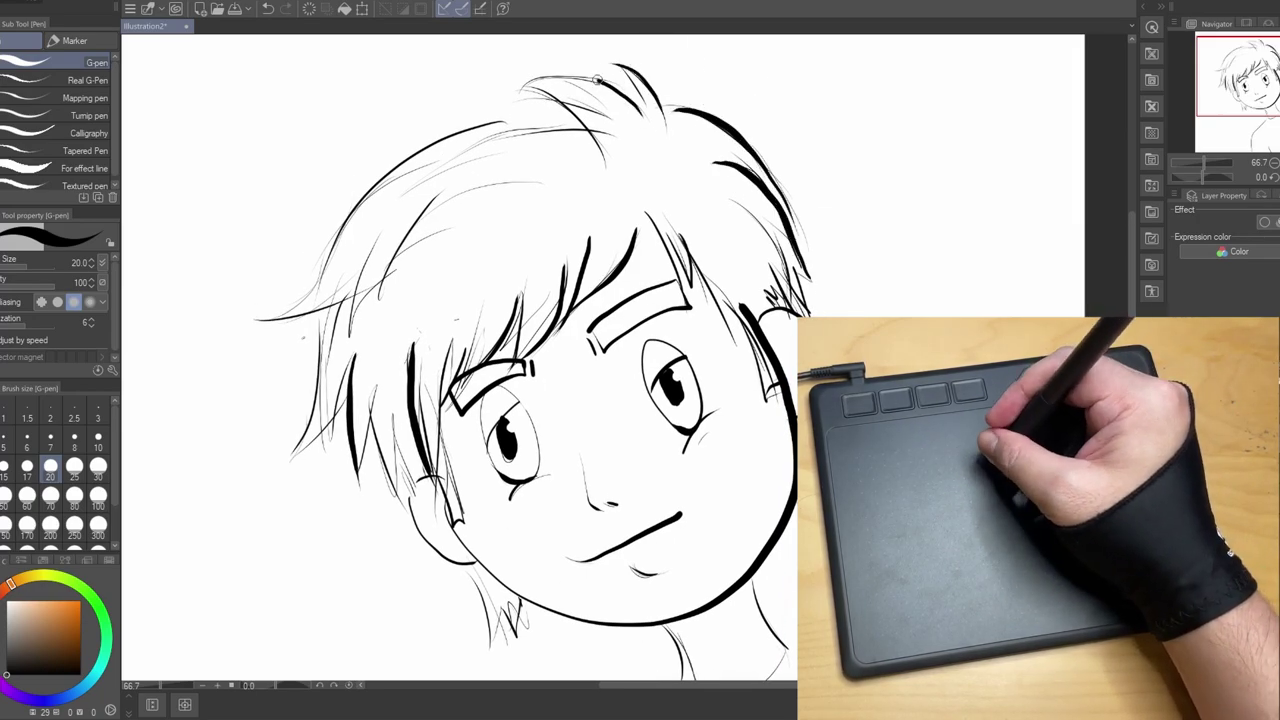
pyautogui.hotkey('ctrl', 'z')
pyautogui.moveTo(528, 118); pyautogui.dragTo(510, 126)
pyautogui.moveTo(510, 126); pyautogui.dragTo(454, 136)
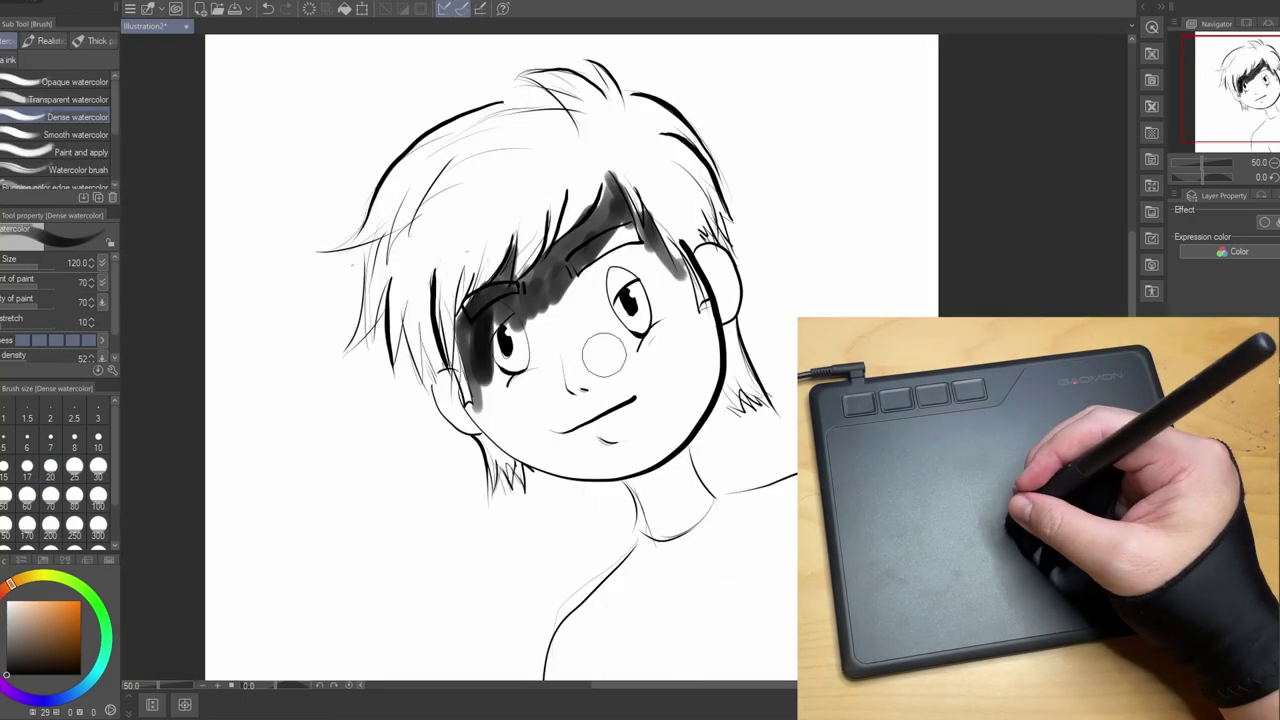
# Shade under the eyes, the chin, the face's shadowed side and the nose with Dense watercolor, enlarging the brush to 170
pyautogui.moveTo(680, 320); pyautogui.dragTo(648, 372)
pyautogui.moveTo(520, 372); pyautogui.dragTo(512, 404)
pyautogui.moveTo(608, 440); pyautogui.dragTo(632, 445)
pyautogui.press(']')
pyautogui.press(']')
pyautogui.hotkey('ctrl', 'z')
pyautogui.moveTo(642, 234)
pyautogui.mouseDown()
pyautogui.moveTo(707, 364)
pyautogui.moveTo(650, 450)
pyautogui.mouseUp()
pyautogui.moveTo(572, 330); pyautogui.dragTo(586, 385)
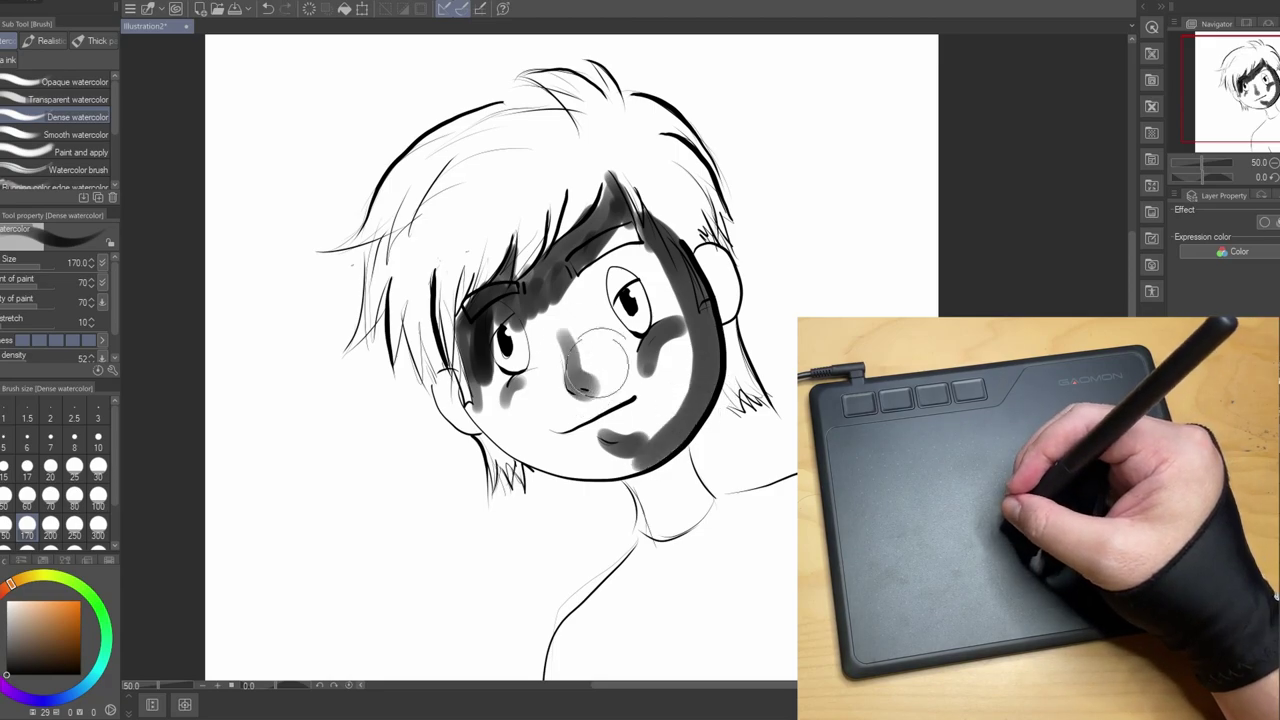
# Paint dark watercolor shading on the neck and through the crown, fringe, side and nape sections of the hair
pyautogui.moveTo(625, 482)
pyautogui.mouseDown()
pyautogui.moveTo(668, 455)
pyautogui.moveTo(698, 502)
pyautogui.mouseUp()
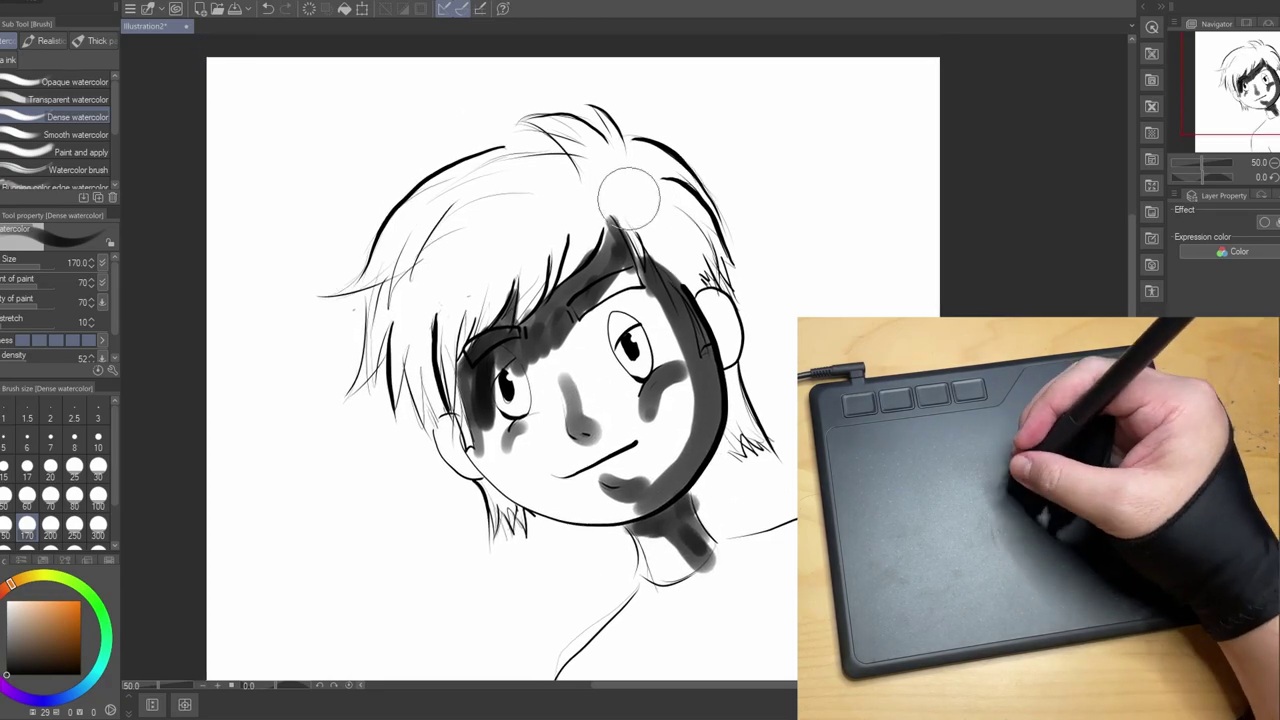
pyautogui.moveTo(625, 203)
pyautogui.mouseDown()
pyautogui.moveTo(680, 270)
pyautogui.moveTo(705, 265)
pyautogui.mouseUp()
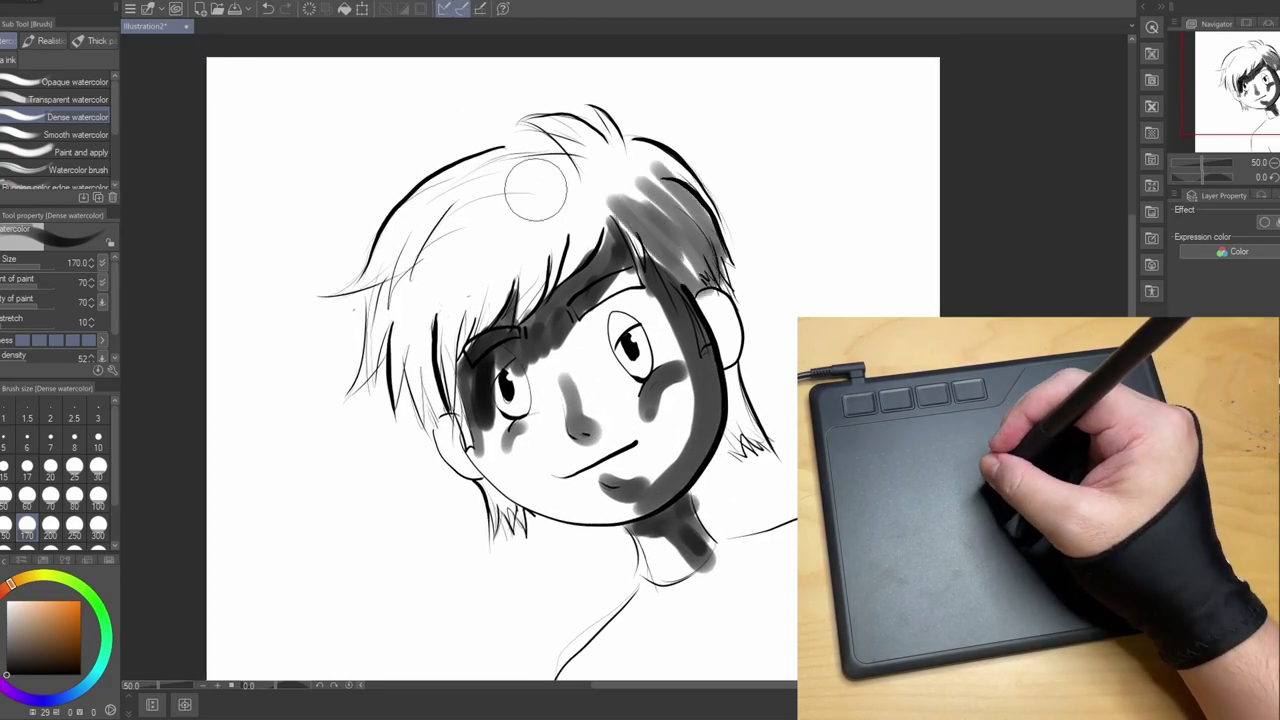
pyautogui.moveTo(530, 190); pyautogui.dragTo(415, 300)
pyautogui.moveTo(425, 315)
pyautogui.mouseDown()
pyautogui.moveTo(445, 420)
pyautogui.moveTo(410, 405)
pyautogui.mouseUp()
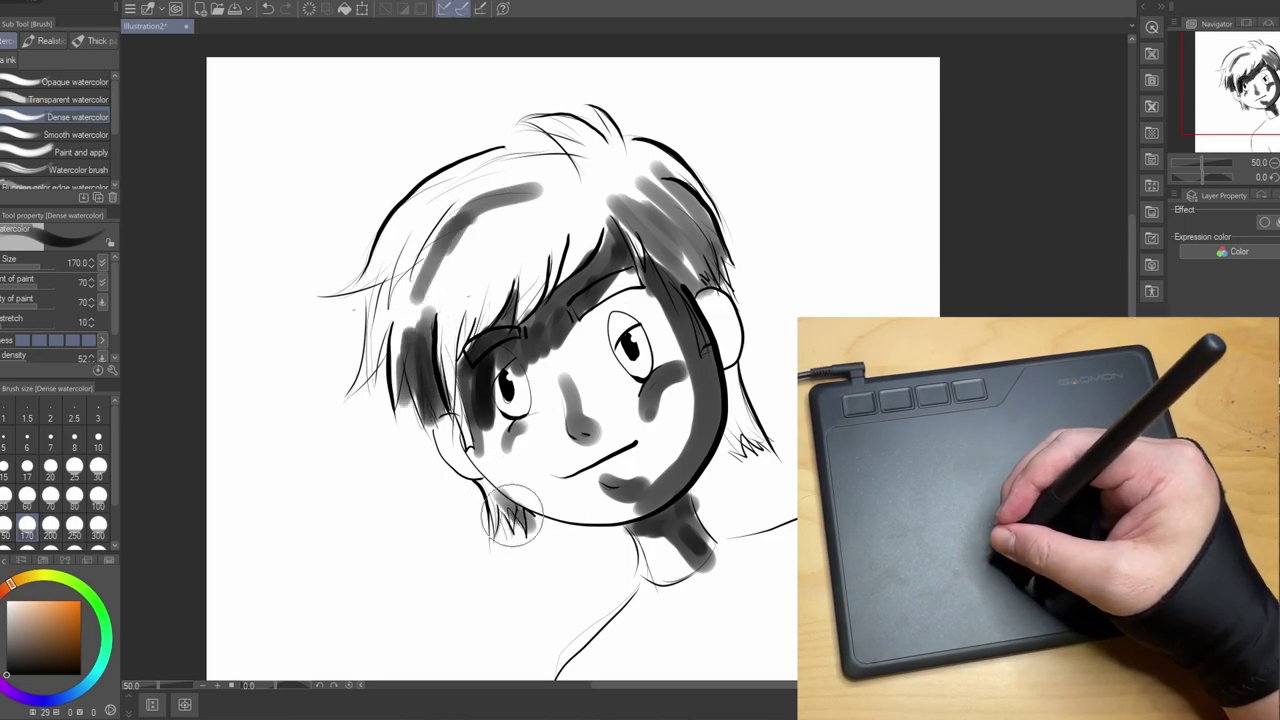
pyautogui.moveTo(728, 435)
pyautogui.mouseDown()
pyautogui.moveTo(732, 388)
pyautogui.moveTo(759, 440)
pyautogui.mouseUp()
pyautogui.moveTo(621, 141)
pyautogui.mouseDown()
pyautogui.moveTo(622, 172)
pyautogui.moveTo(608, 182)
pyautogui.mouseUp()
pyautogui.moveTo(564, 222); pyautogui.dragTo(530, 292)
pyautogui.moveTo(540, 224)
pyautogui.mouseDown()
pyautogui.moveTo(468, 317)
pyautogui.moveTo(477, 308)
pyautogui.mouseUp()
pyautogui.moveTo(391, 280); pyautogui.dragTo(369, 350)
# Blend the dark shading on the face, hair and body into smooth grey tones and erase small highlights
pyautogui.moveTo(650, 460); pyautogui.dragTo(501, 208)
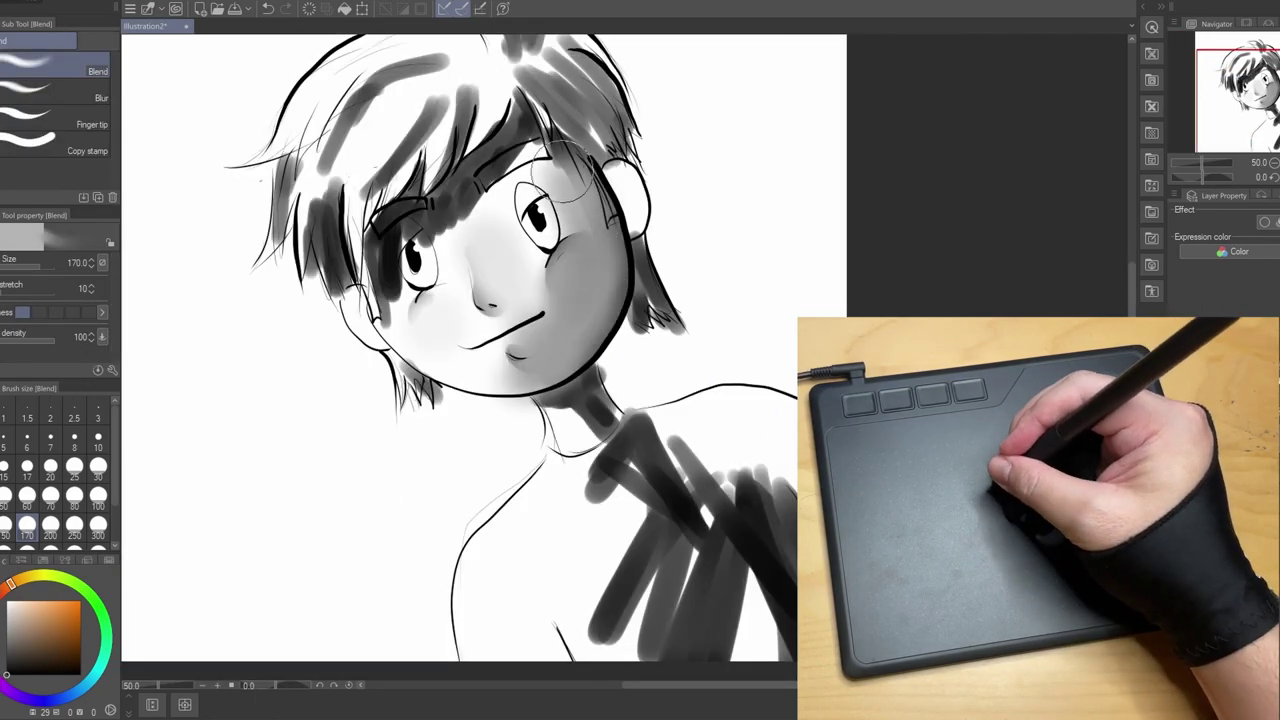
pyautogui.moveTo(465, 222); pyautogui.dragTo(405, 258)
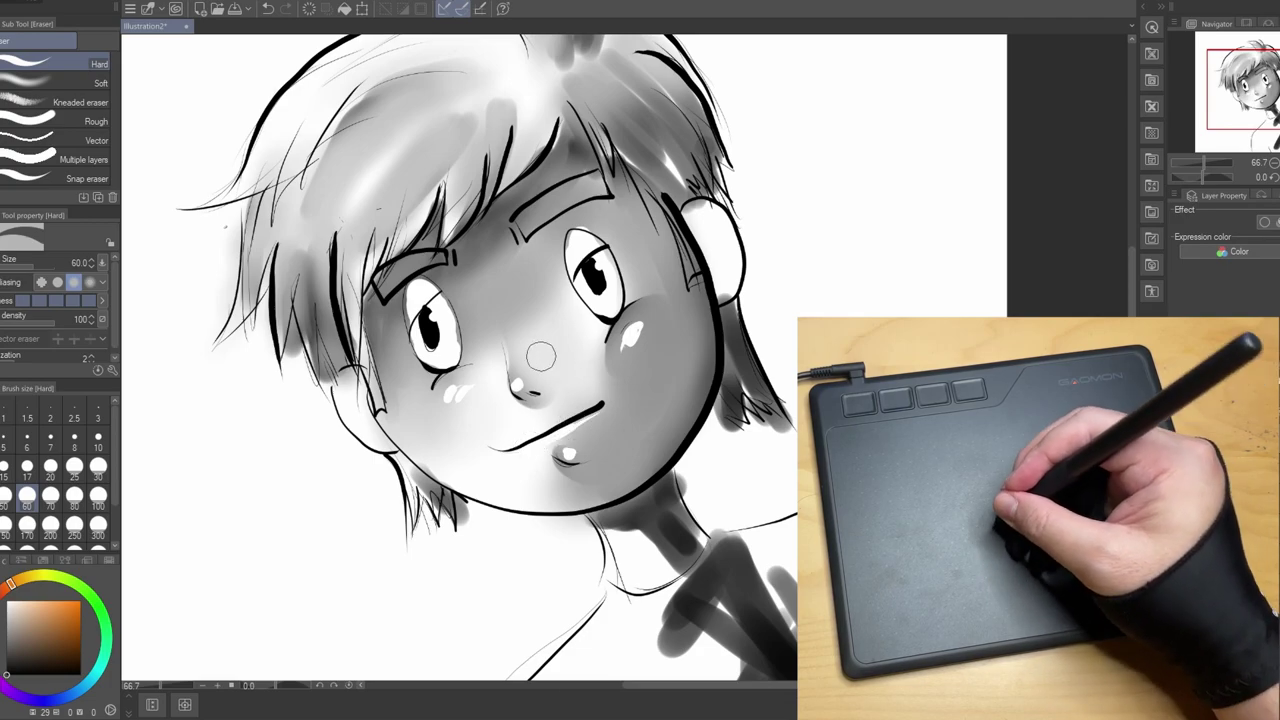
pyautogui.press('j')
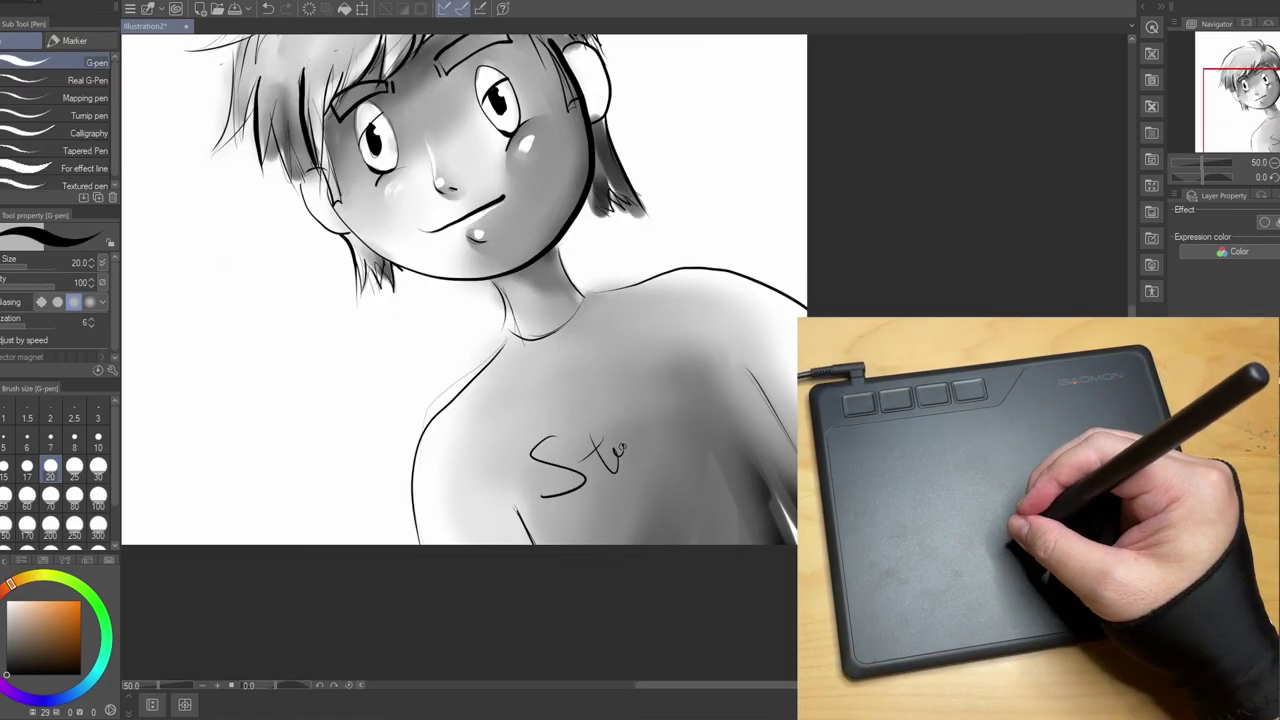
# Handwrite "Stay at Home" on the character's chest with the G-pen and add a hatched heart above it
pyautogui.moveTo(570, 372); pyautogui.dragTo(645, 352)
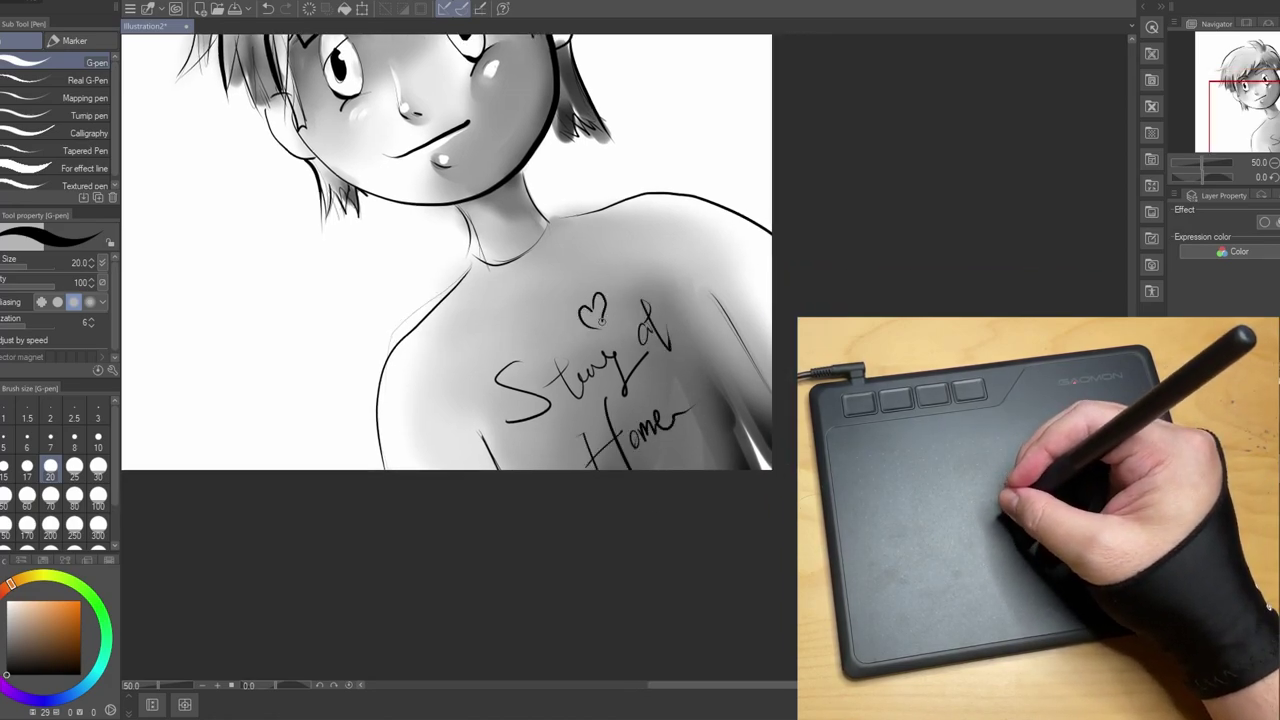
pyautogui.hotkey('ctrl', '+')
pyautogui.hotkey('ctrl', '+')
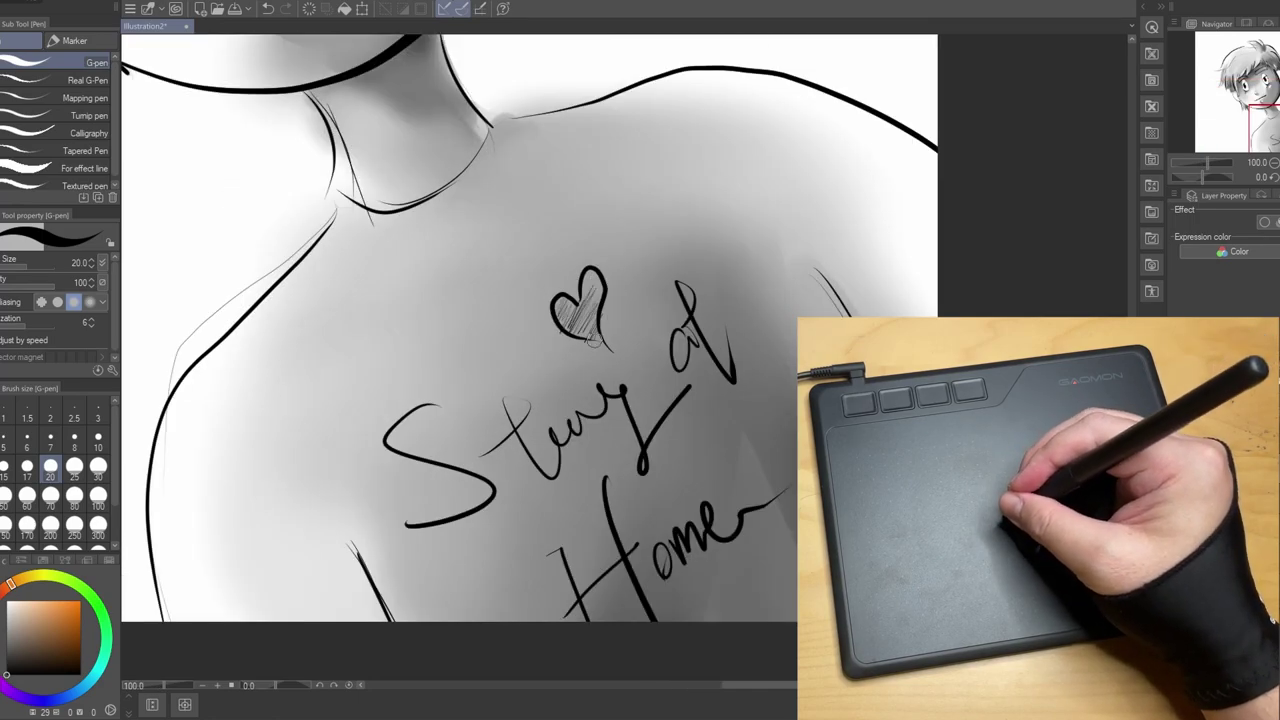
# Add inner lines to the ears and hatch the upper parts of both eyes with the G-pen at size 10
pyautogui.hotkey('ctrl', '-')
pyautogui.hotkey('ctrl', '-')
pyautogui.hotkey('ctrl', '-')
pyautogui.hotkey('ctrl', '-')
pyautogui.moveTo(483, 75)
pyautogui.mouseDown()
pyautogui.moveTo(537, 221)
pyautogui.moveTo(438, 126)
pyautogui.mouseUp()
pyautogui.hotkey('ctrl', '+')
pyautogui.hotkey('ctrl', '+')
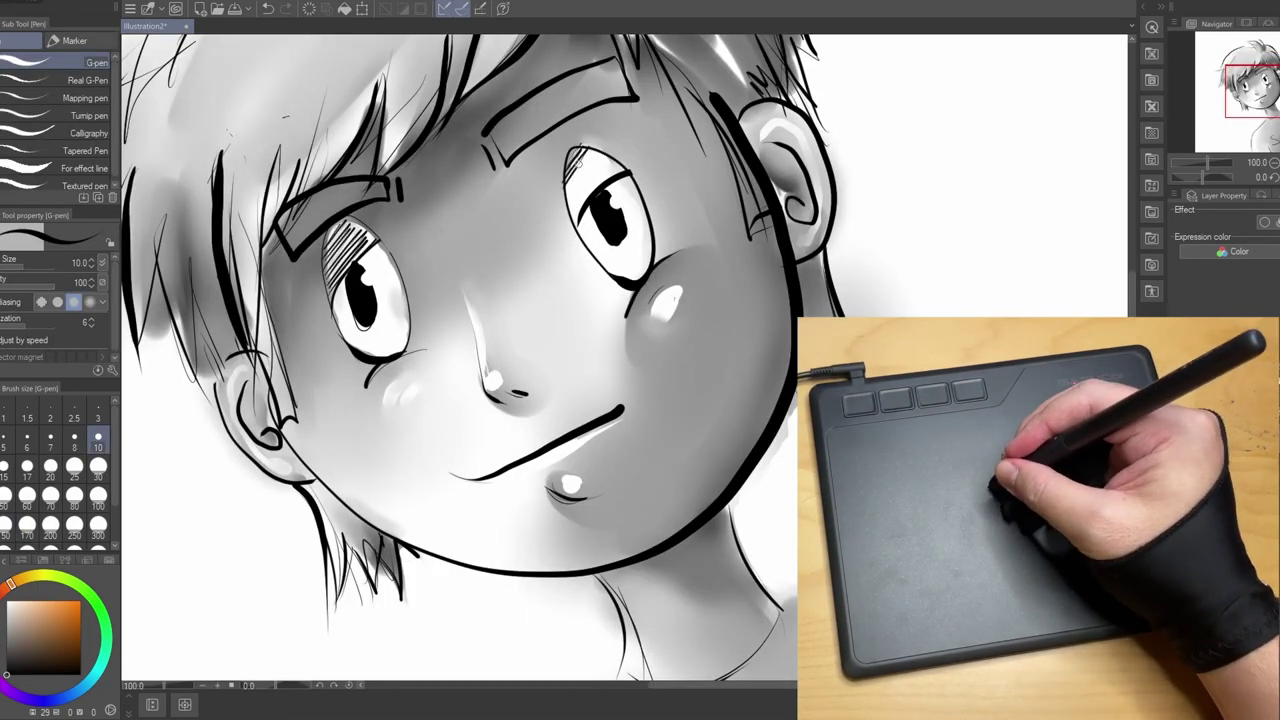
pyautogui.moveTo(599, 168); pyautogui.dragTo(577, 224)
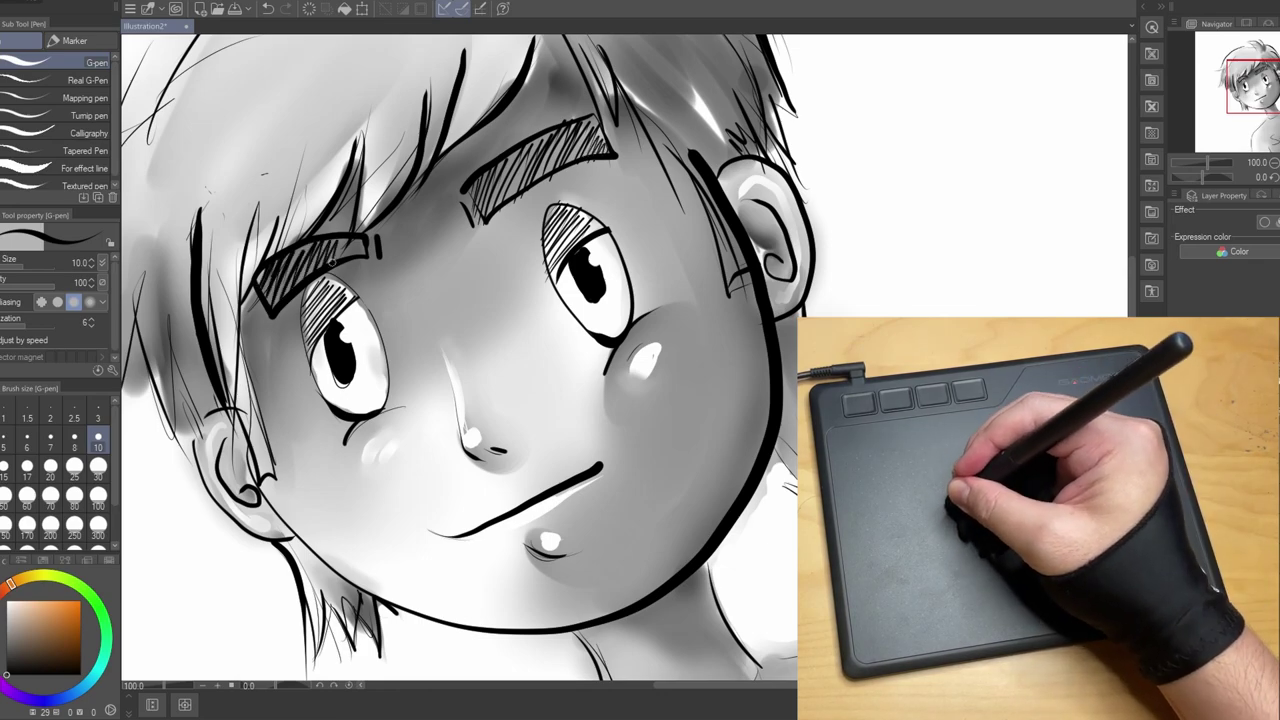
# Fill both eyebrows with dense hatching and add small lashes at the eyelids
pyautogui.moveTo(336, 256); pyautogui.dragTo(362, 240)
pyautogui.moveTo(633, 286); pyautogui.dragTo(611, 286)
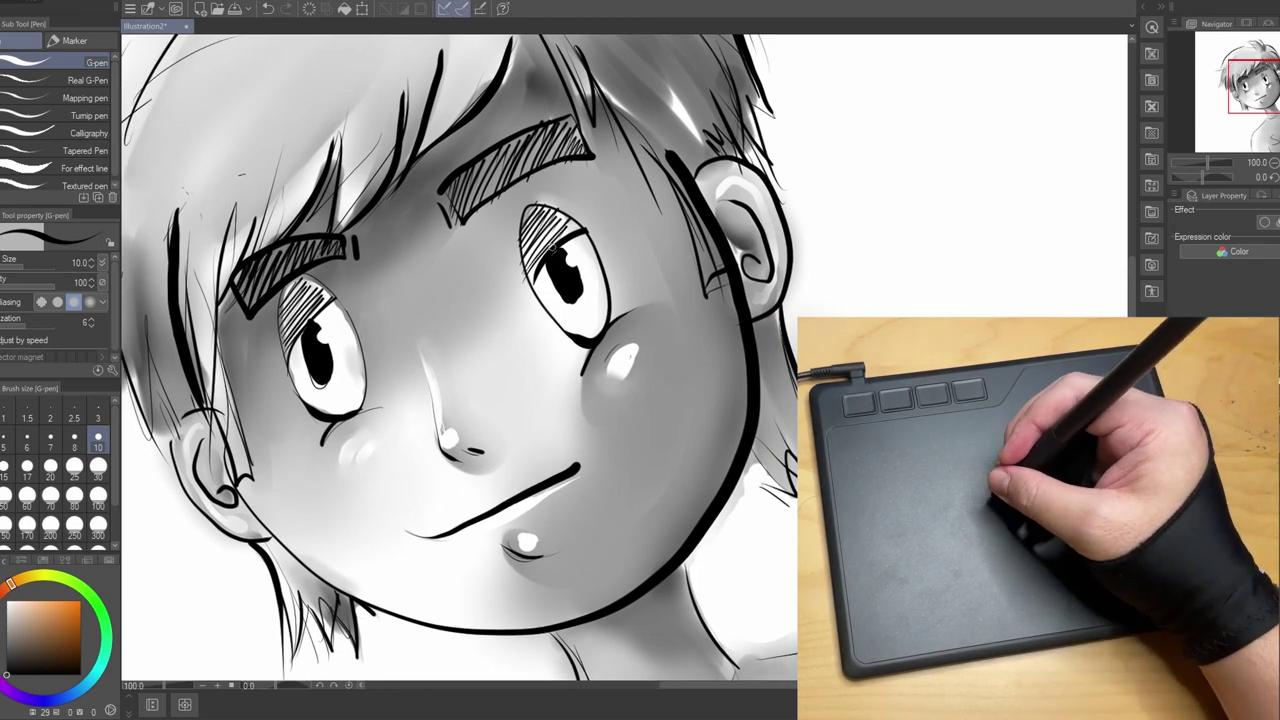
pyautogui.moveTo(566, 232); pyautogui.dragTo(584, 215)
pyautogui.moveTo(300, 329); pyautogui.dragTo(284, 338)
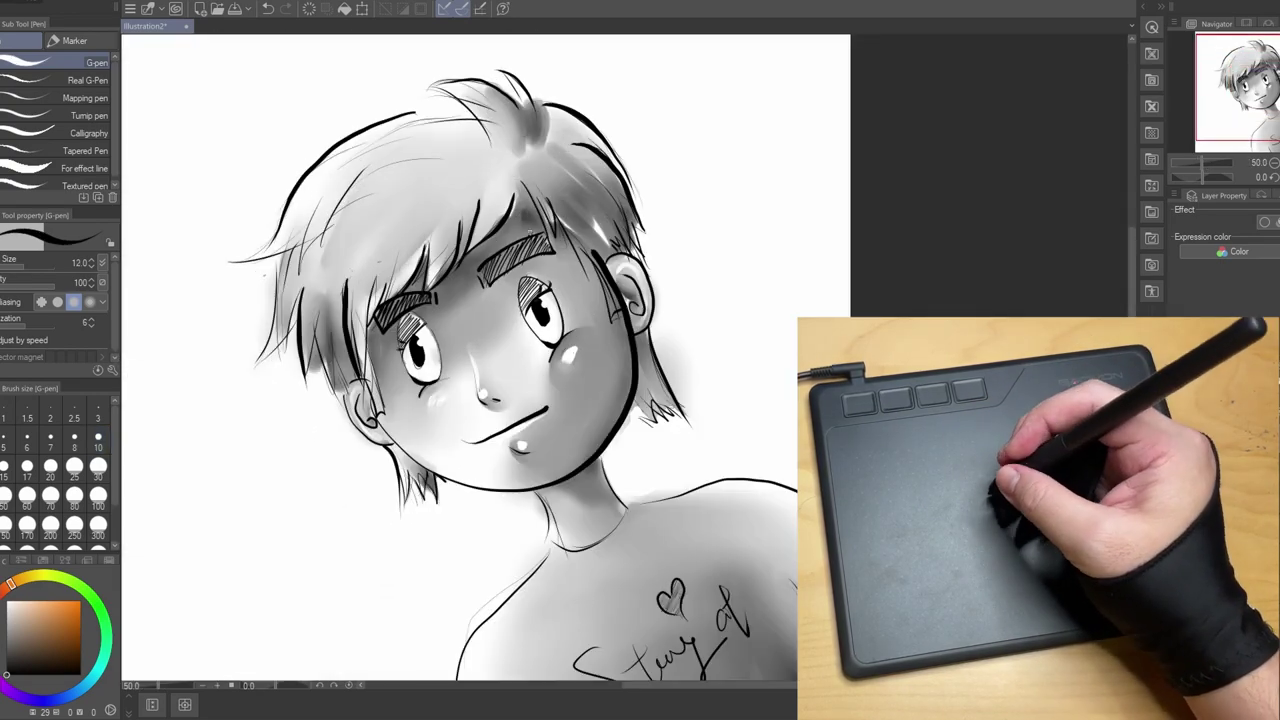
# Handwrite "Drawing in clip Studio using this tablet is great." beside the portrait and a "Learn CGI" message on its other side
pyautogui.press('e')
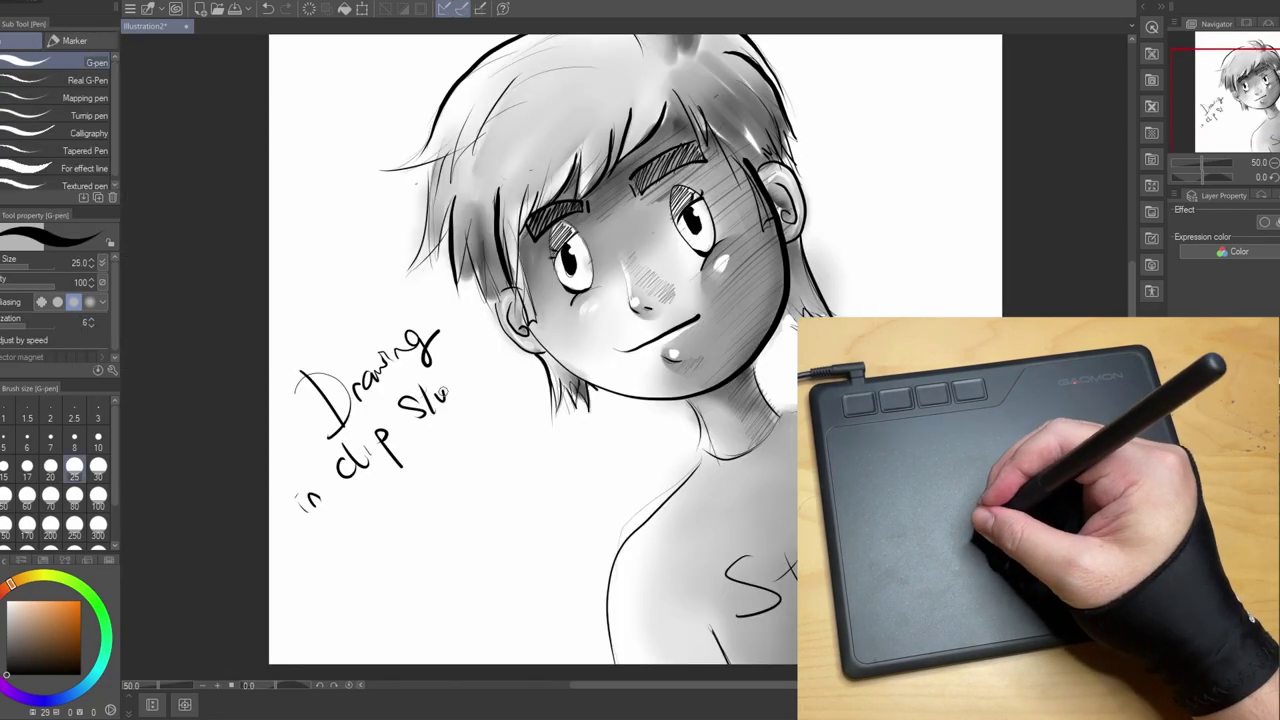
pyautogui.moveTo(438, 398); pyautogui.dragTo(480, 356)
pyautogui.moveTo(313, 551); pyautogui.dragTo(349, 501)
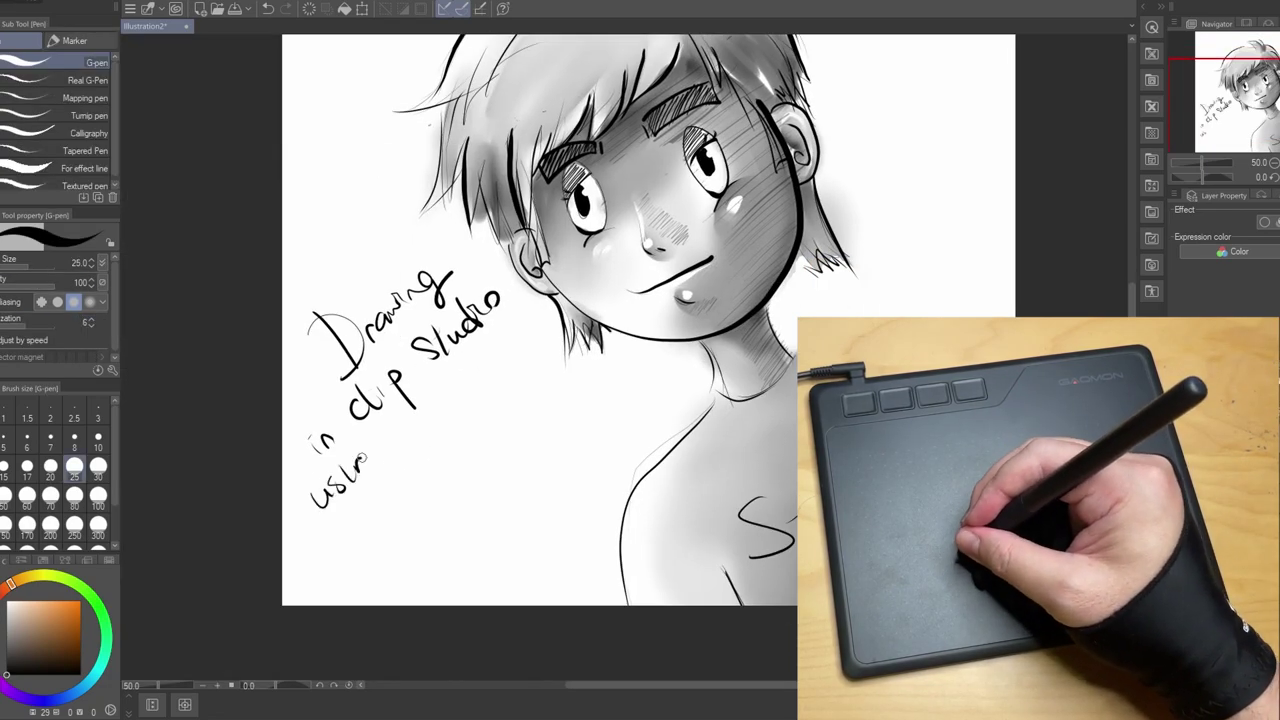
pyautogui.moveTo(404, 450); pyautogui.dragTo(392, 484)
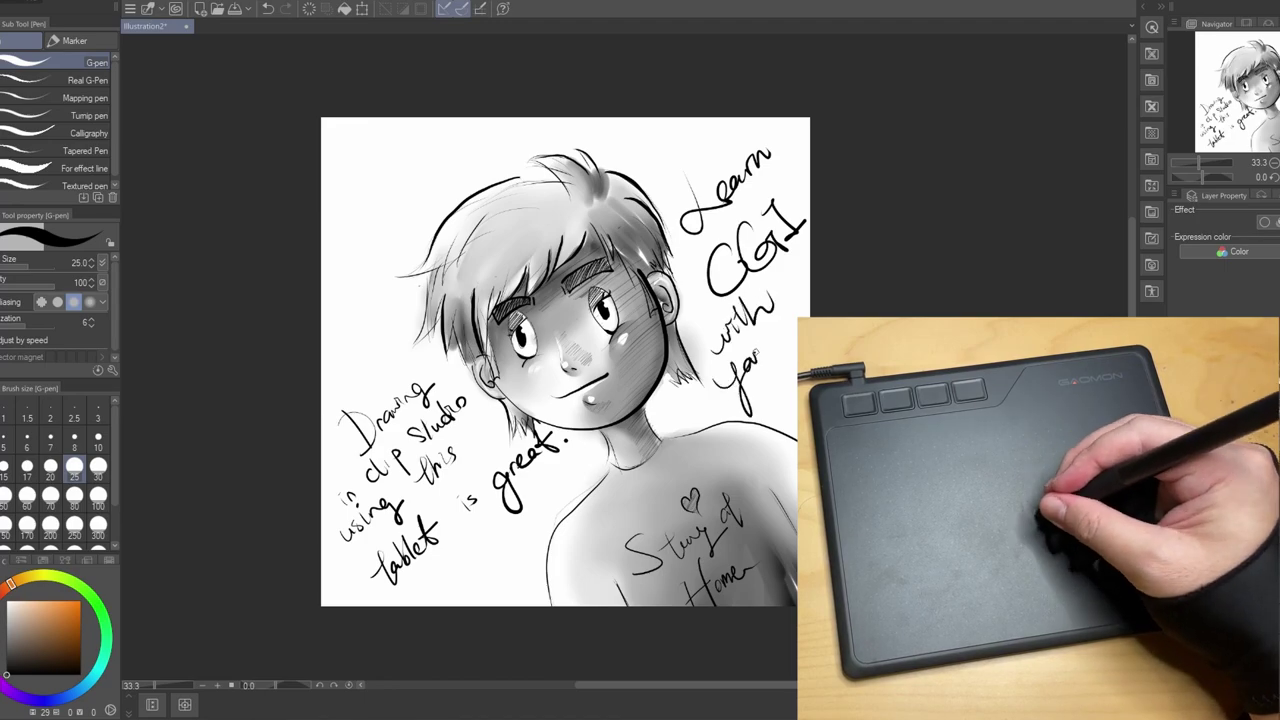
pyautogui.click(833, 249)
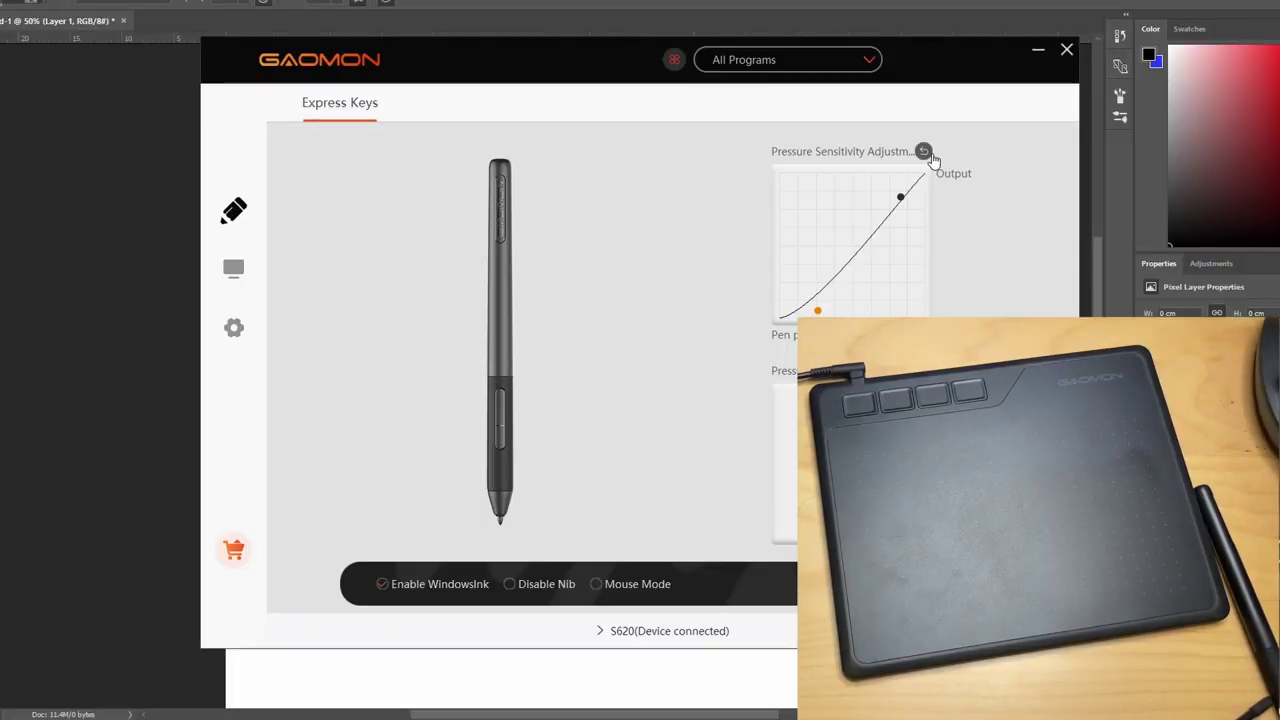
# Reset the pen's pressure sensitivity curve in the GAOMON driver and minimize the driver window
pyautogui.click(923, 152)
pyautogui.click(1038, 49)
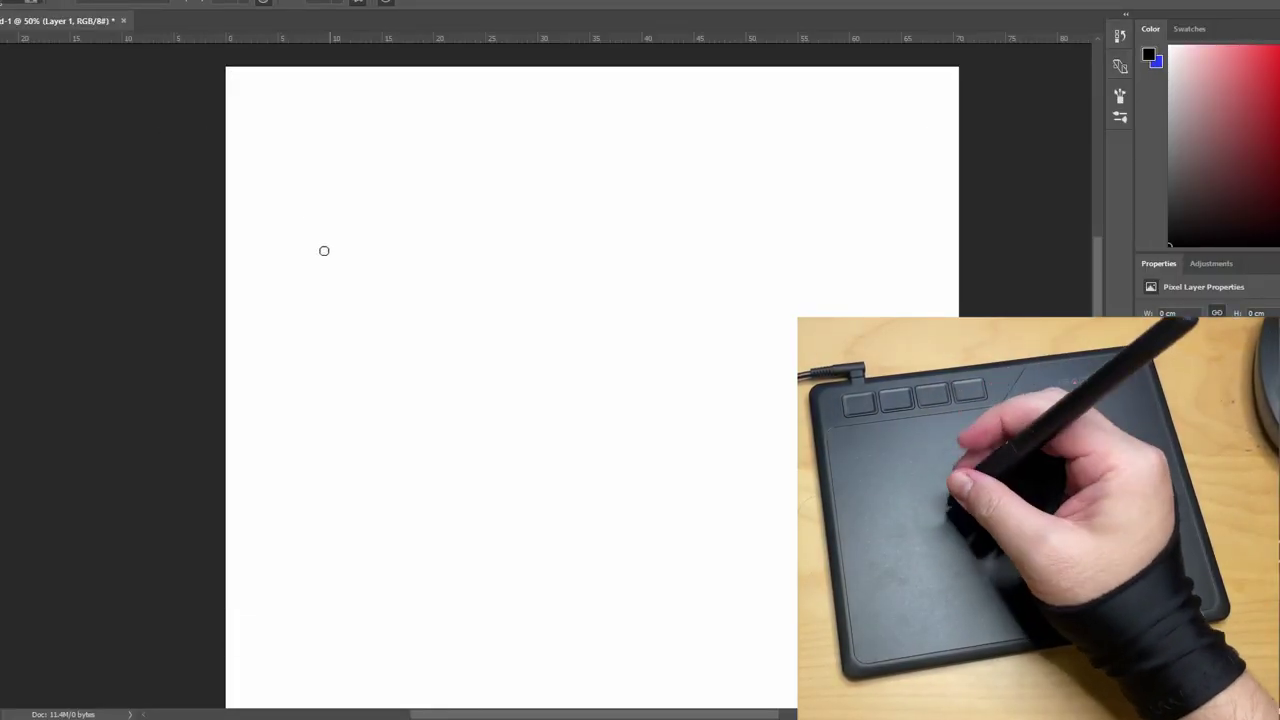
# Try wavy pressure-sensitive strokes across the blank Photoshop canvas and undo them
pyautogui.moveTo(286, 200)
pyautogui.mouseDown()
pyautogui.moveTo(395, 222)
pyautogui.moveTo(722, 186)
pyautogui.mouseUp()
pyautogui.moveTo(746, 190)
pyautogui.mouseDown()
pyautogui.moveTo(711, 334)
pyautogui.moveTo(842, 262)
pyautogui.mouseUp()
pyautogui.hotkey('ctrl', 'z')
pyautogui.hotkey('ctrl', 'z')
pyautogui.hotkey('ctrl', 'z')
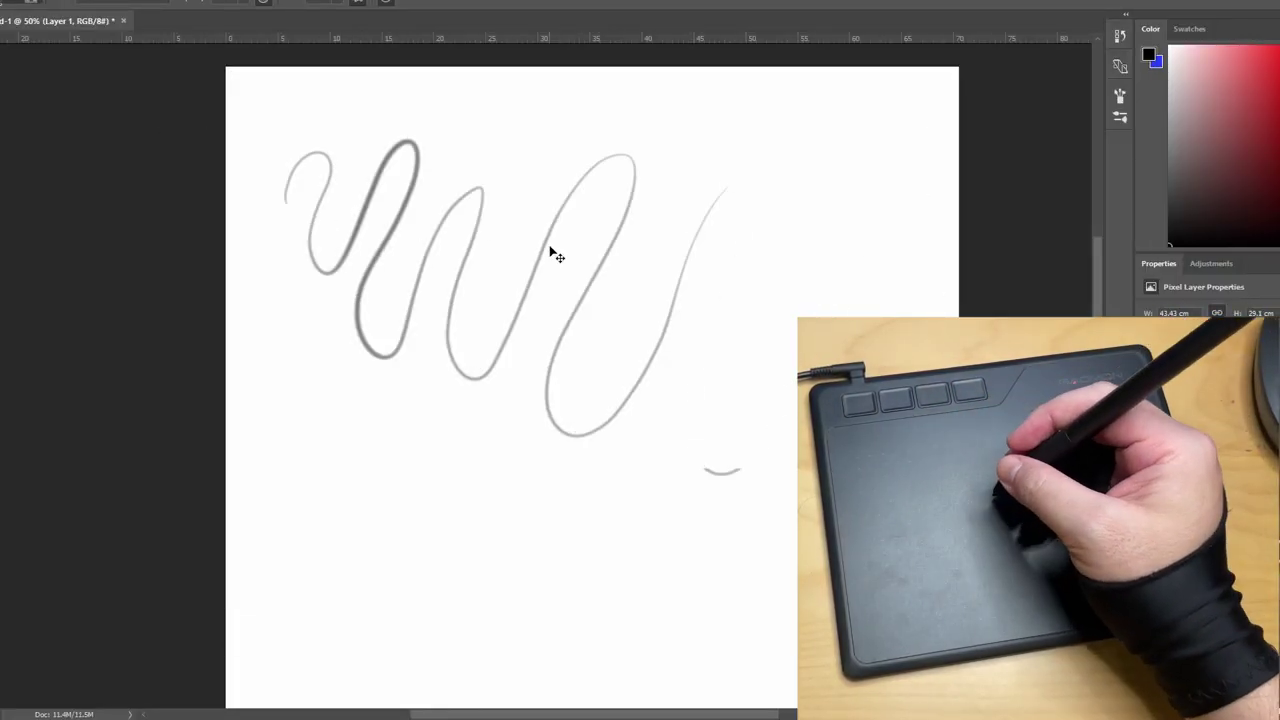
pyautogui.hotkey('ctrl', 'alt', 'z')
pyautogui.hotkey('alt', 'z')
pyautogui.hotkey('alt', 'z')
pyautogui.moveTo(266, 229)
pyautogui.mouseDown()
pyautogui.moveTo(277, 191)
pyautogui.moveTo(309, 289)
pyautogui.moveTo(430, 162)
pyautogui.moveTo(517, 332)
pyautogui.moveTo(691, 246)
pyautogui.moveTo(800, 318)
pyautogui.moveTo(890, 316)
pyautogui.mouseUp()
pyautogui.hotkey('ctrl', 'z')
# Switch to the GAOMON driver, adjust the pen pressure sensitivity curve, and return to Photoshop
pyautogui.hotkey('alt', 'Tab')
pyautogui.moveTo(791, 305); pyautogui.dragTo(859, 317)
pyautogui.hotkey('alt', 'Tab')
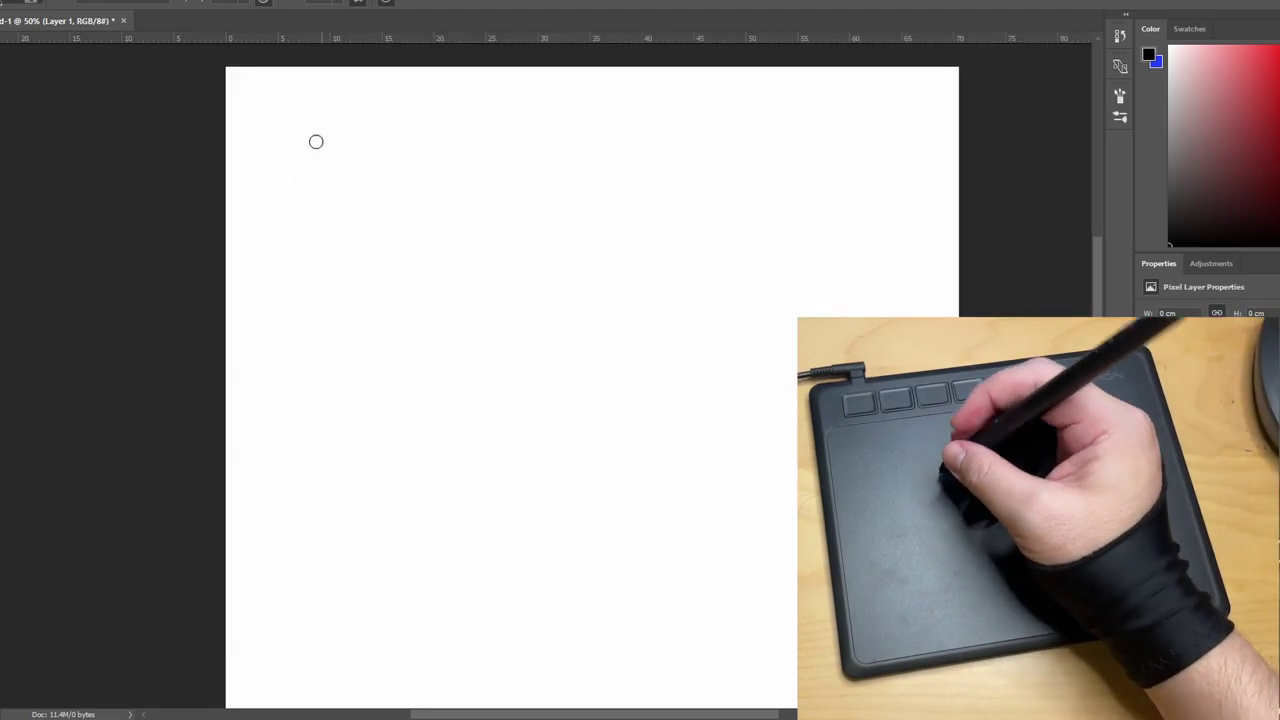
# Draw wavy test strokes of varying pressure across the Photoshop canvas
pyautogui.moveTo(276, 246)
pyautogui.mouseDown()
pyautogui.moveTo(340, 168)
pyautogui.moveTo(428, 197)
pyautogui.moveTo(508, 307)
pyautogui.moveTo(602, 362)
pyautogui.moveTo(744, 342)
pyautogui.moveTo(909, 290)
pyautogui.mouseUp()
pyautogui.scroll(-2, 308, 432)
pyautogui.moveTo(364, 429)
pyautogui.mouseDown()
pyautogui.moveTo(319, 444)
pyautogui.moveTo(438, 393)
pyautogui.moveTo(288, 362)
pyautogui.mouseUp()
pyautogui.hscroll(2, 550, 370)
pyautogui.moveTo(490, 285)
pyautogui.mouseDown()
pyautogui.moveTo(535, 435)
pyautogui.moveTo(792, 565)
pyautogui.mouseUp()
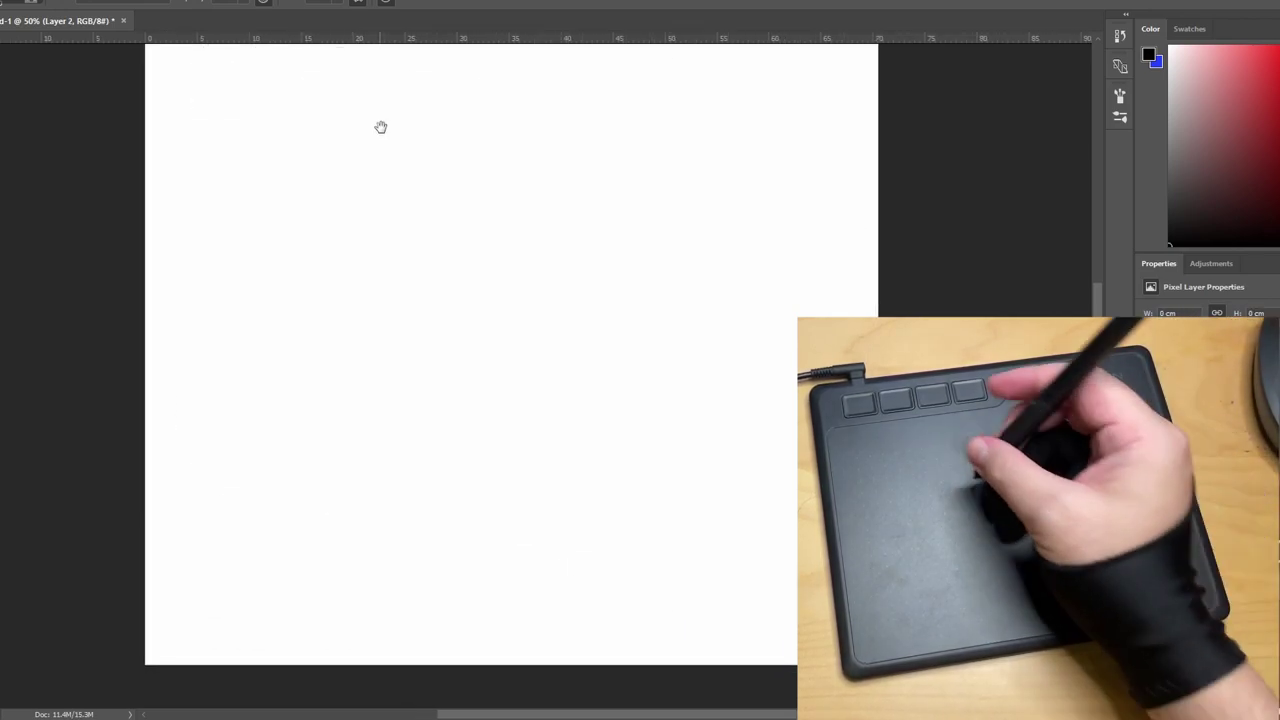
# Draw a patch of diagonal hatching in the upper-left area of the blank Layer 2 canvas
pyautogui.moveTo(380, 126); pyautogui.dragTo(419, 171)
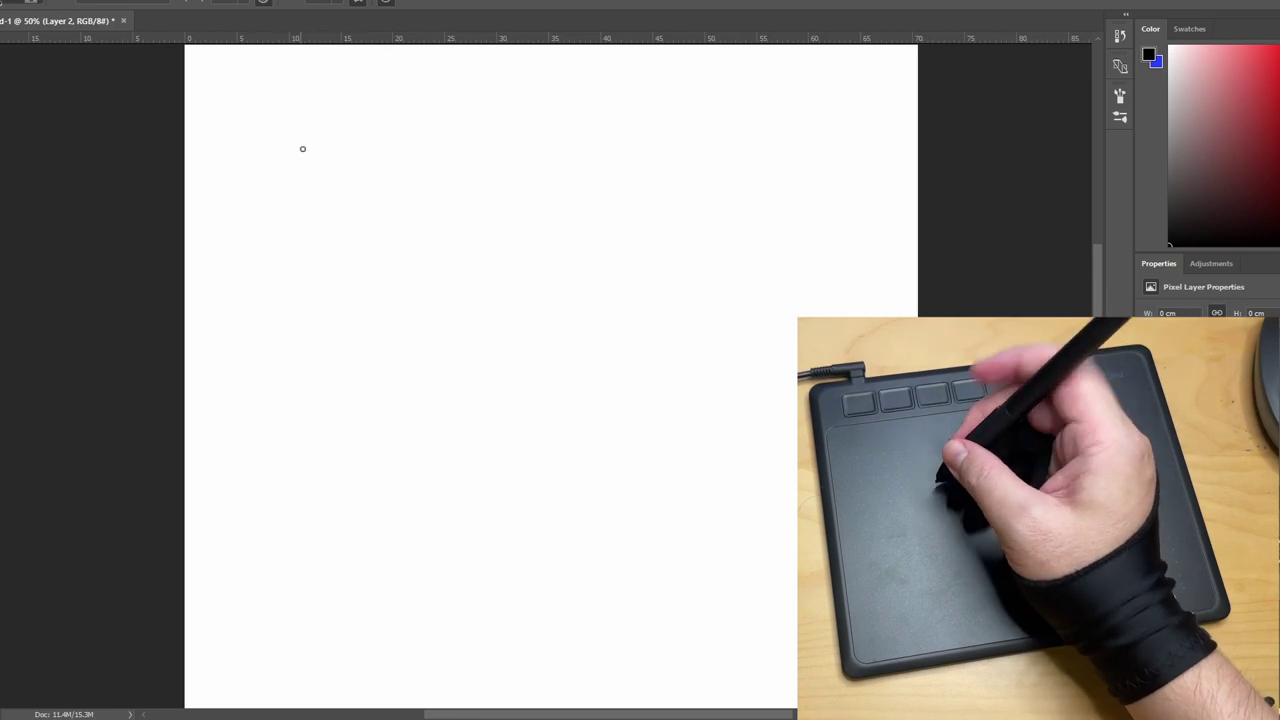
pyautogui.moveTo(279, 205)
pyautogui.mouseDown()
pyautogui.moveTo(266, 320)
pyautogui.moveTo(393, 279)
pyautogui.mouseUp()
pyautogui.moveTo(350, 398); pyautogui.dragTo(474, 297)
pyautogui.moveTo(363, 421); pyautogui.dragTo(496, 298)
pyautogui.moveTo(401, 405); pyautogui.dragTo(533, 293)
# Draw a fan of slightly rising, near-horizontal strokes in the upper-right area of the canvas
pyautogui.moveTo(640, 151)
pyautogui.mouseDown()
pyautogui.moveTo(652, 201)
pyautogui.moveTo(663, 157)
pyautogui.mouseUp()
pyautogui.moveTo(532, 164); pyautogui.dragTo(768, 108)
pyautogui.moveTo(580, 199)
pyautogui.mouseDown()
pyautogui.moveTo(776, 139)
pyautogui.moveTo(617, 263)
pyautogui.moveTo(846, 234)
pyautogui.moveTo(751, 166)
pyautogui.mouseUp()
# Draw a row of vertical strokes with increasing pressure across the lower part of the canvas, undoing the misplaced one
pyautogui.scroll(-2, 344, 360)
pyautogui.moveTo(344, 360)
pyautogui.mouseDown()
pyautogui.moveTo(463, 420)
pyautogui.moveTo(620, 458)
pyautogui.moveTo(633, 574)
pyautogui.mouseUp()
pyautogui.moveTo(640, 400); pyautogui.dragTo(684, 625)
pyautogui.moveTo(706, 445)
pyautogui.mouseDown()
pyautogui.moveTo(654, 297)
pyautogui.moveTo(678, 397)
pyautogui.mouseUp()
pyautogui.hotkey('ctrl', 'z')
pyautogui.moveTo(613, 374); pyautogui.dragTo(626, 536)
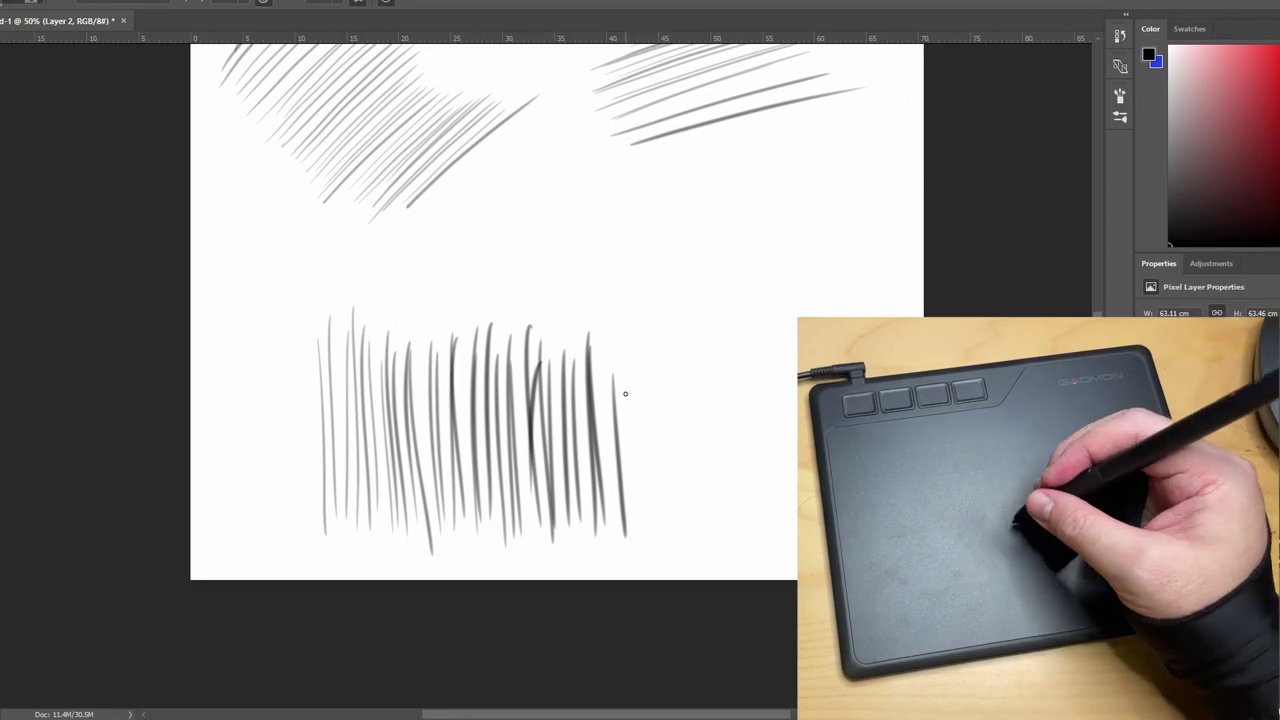
pyautogui.moveTo(627, 409)
pyautogui.mouseDown()
pyautogui.moveTo(660, 560)
pyautogui.moveTo(694, 334)
pyautogui.moveTo(757, 551)
pyautogui.moveTo(792, 520)
pyautogui.mouseUp()
pyautogui.scroll(-2, 403, 334)
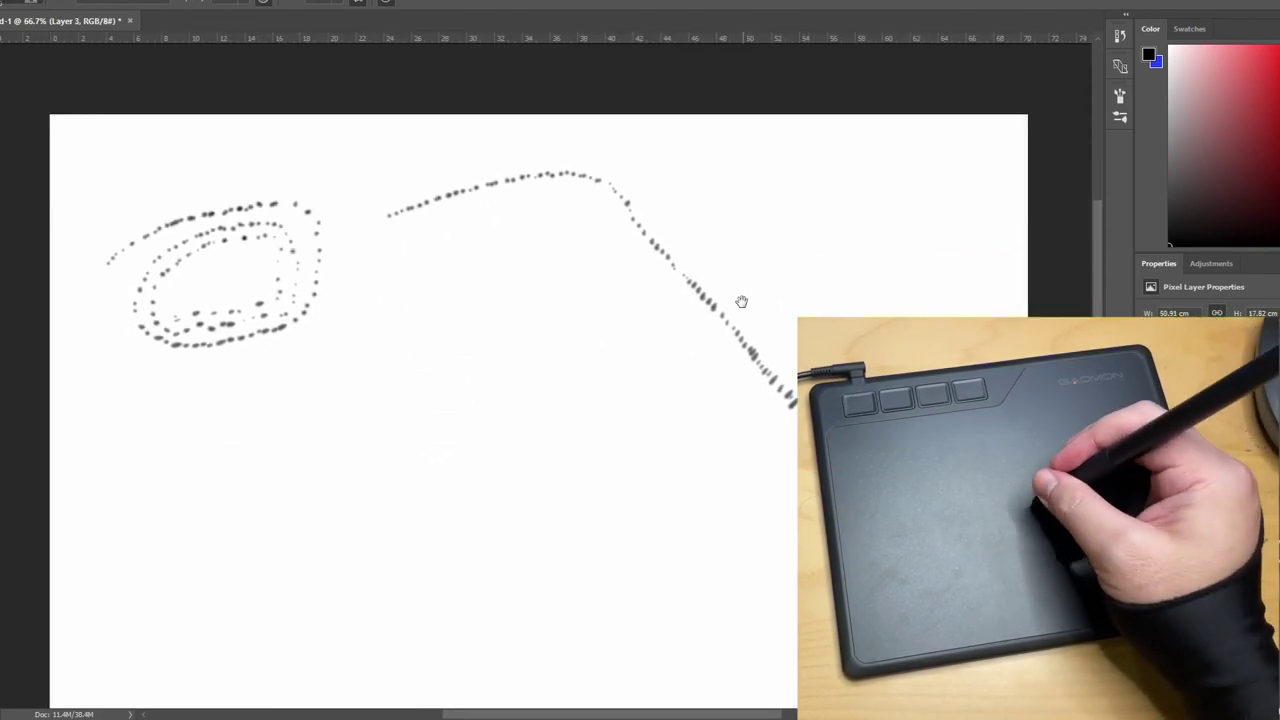
# Handwrite "Surprisingly good" below the dotted scribbles and "no lag" on the line beneath it
pyautogui.hotkey('ctrl', '-')
pyautogui.click(448, 277)
pyautogui.moveTo(328, 318); pyautogui.dragTo(303, 297)
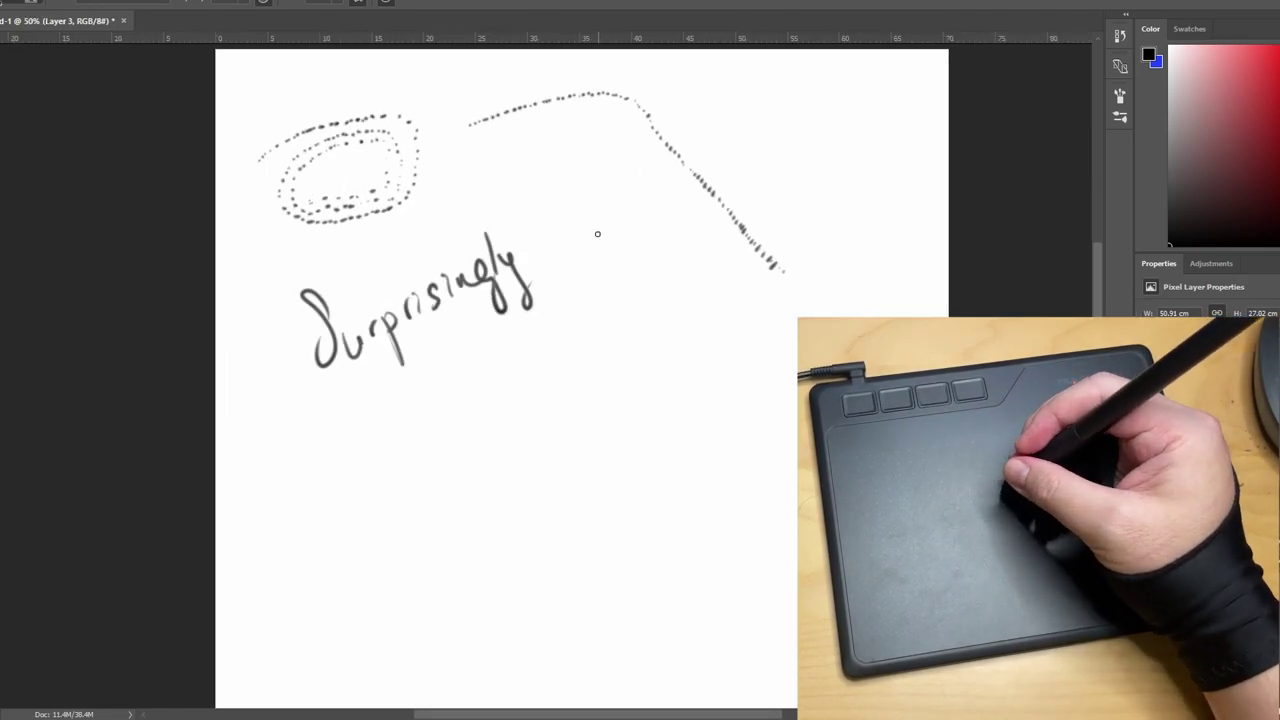
pyautogui.moveTo(339, 390); pyautogui.dragTo(356, 398)
pyautogui.moveTo(360, 397); pyautogui.dragTo(368, 382)
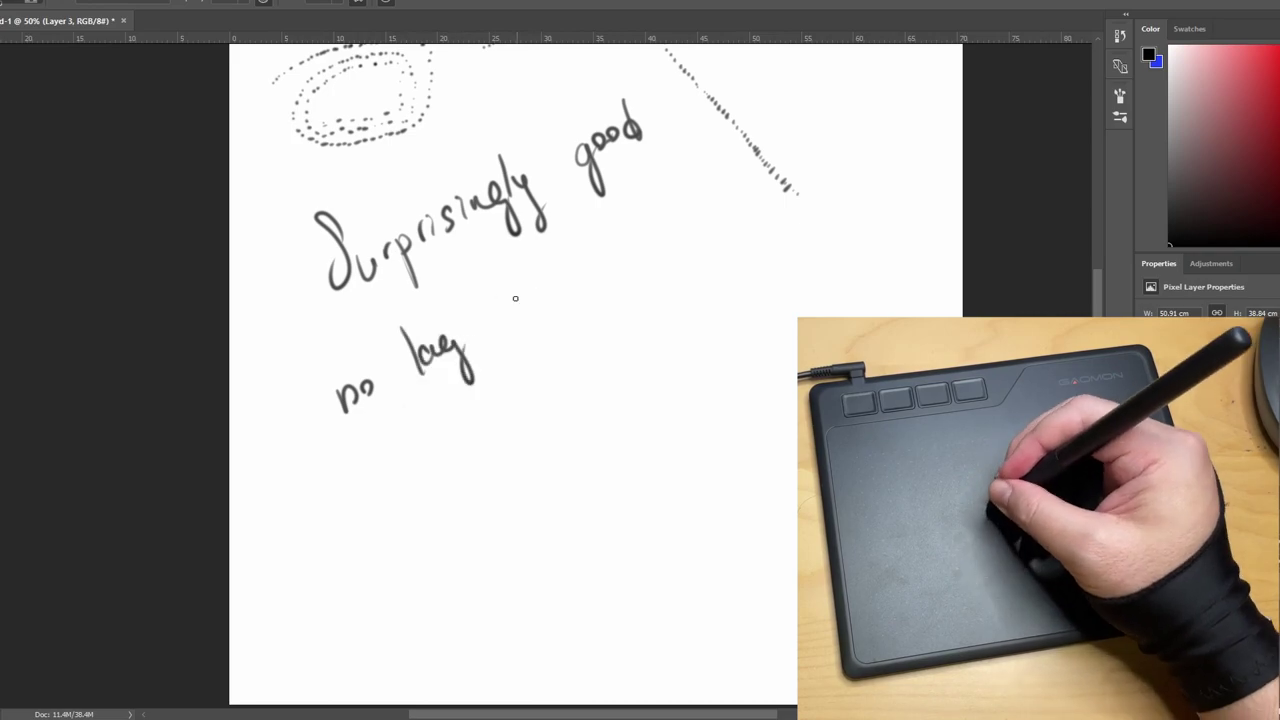
# Continue the handwritten note with "issues at all in photoshop" and two large outlined exclamation marks
pyautogui.moveTo(663, 216); pyautogui.dragTo(671, 220)
pyautogui.moveTo(680, 188); pyautogui.dragTo(699, 207)
pyautogui.moveTo(460, 422); pyautogui.dragTo(469, 373)
pyautogui.moveTo(372, 425); pyautogui.dragTo(370, 437)
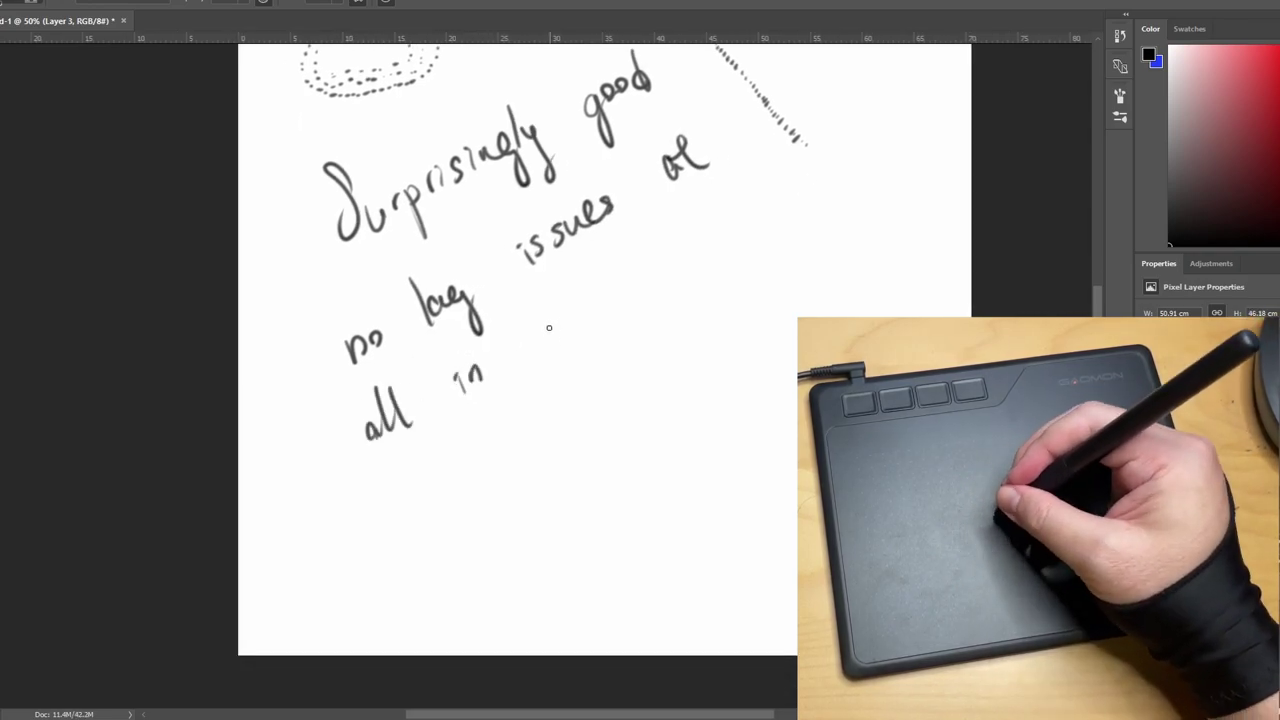
pyautogui.moveTo(686, 248); pyautogui.dragTo(664, 348)
pyautogui.moveTo(688, 285); pyautogui.dragTo(735, 360)
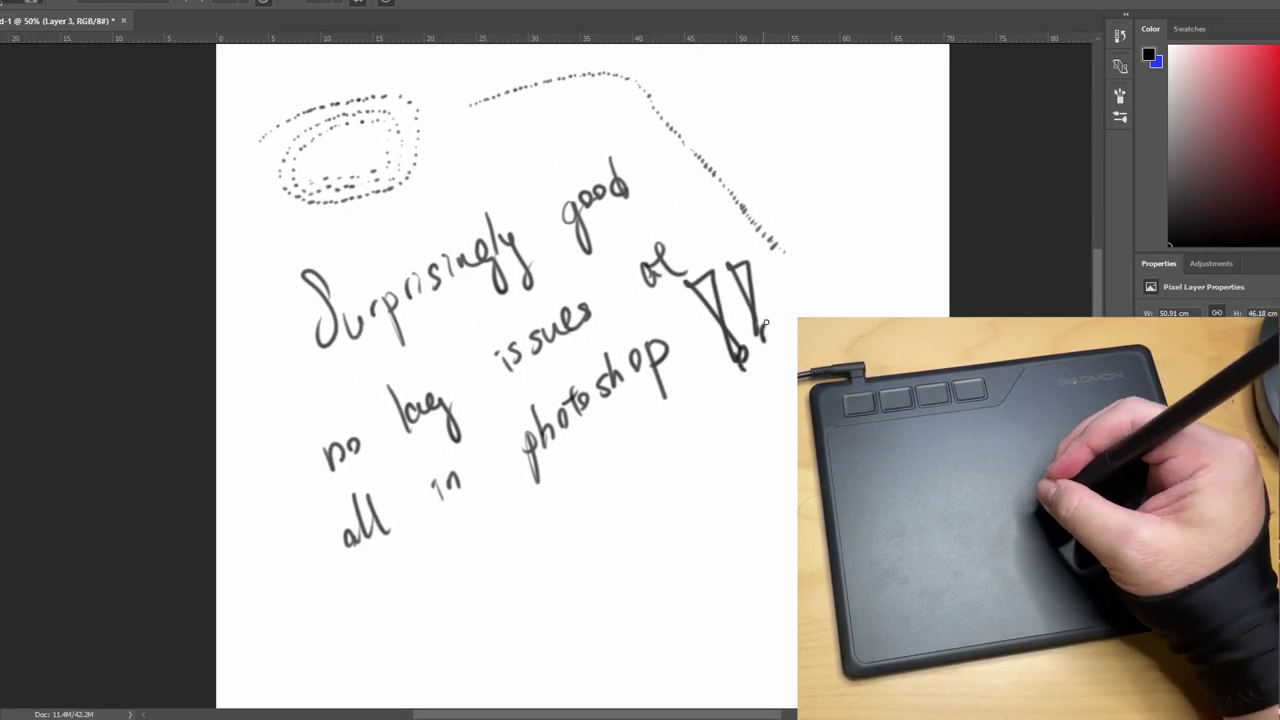